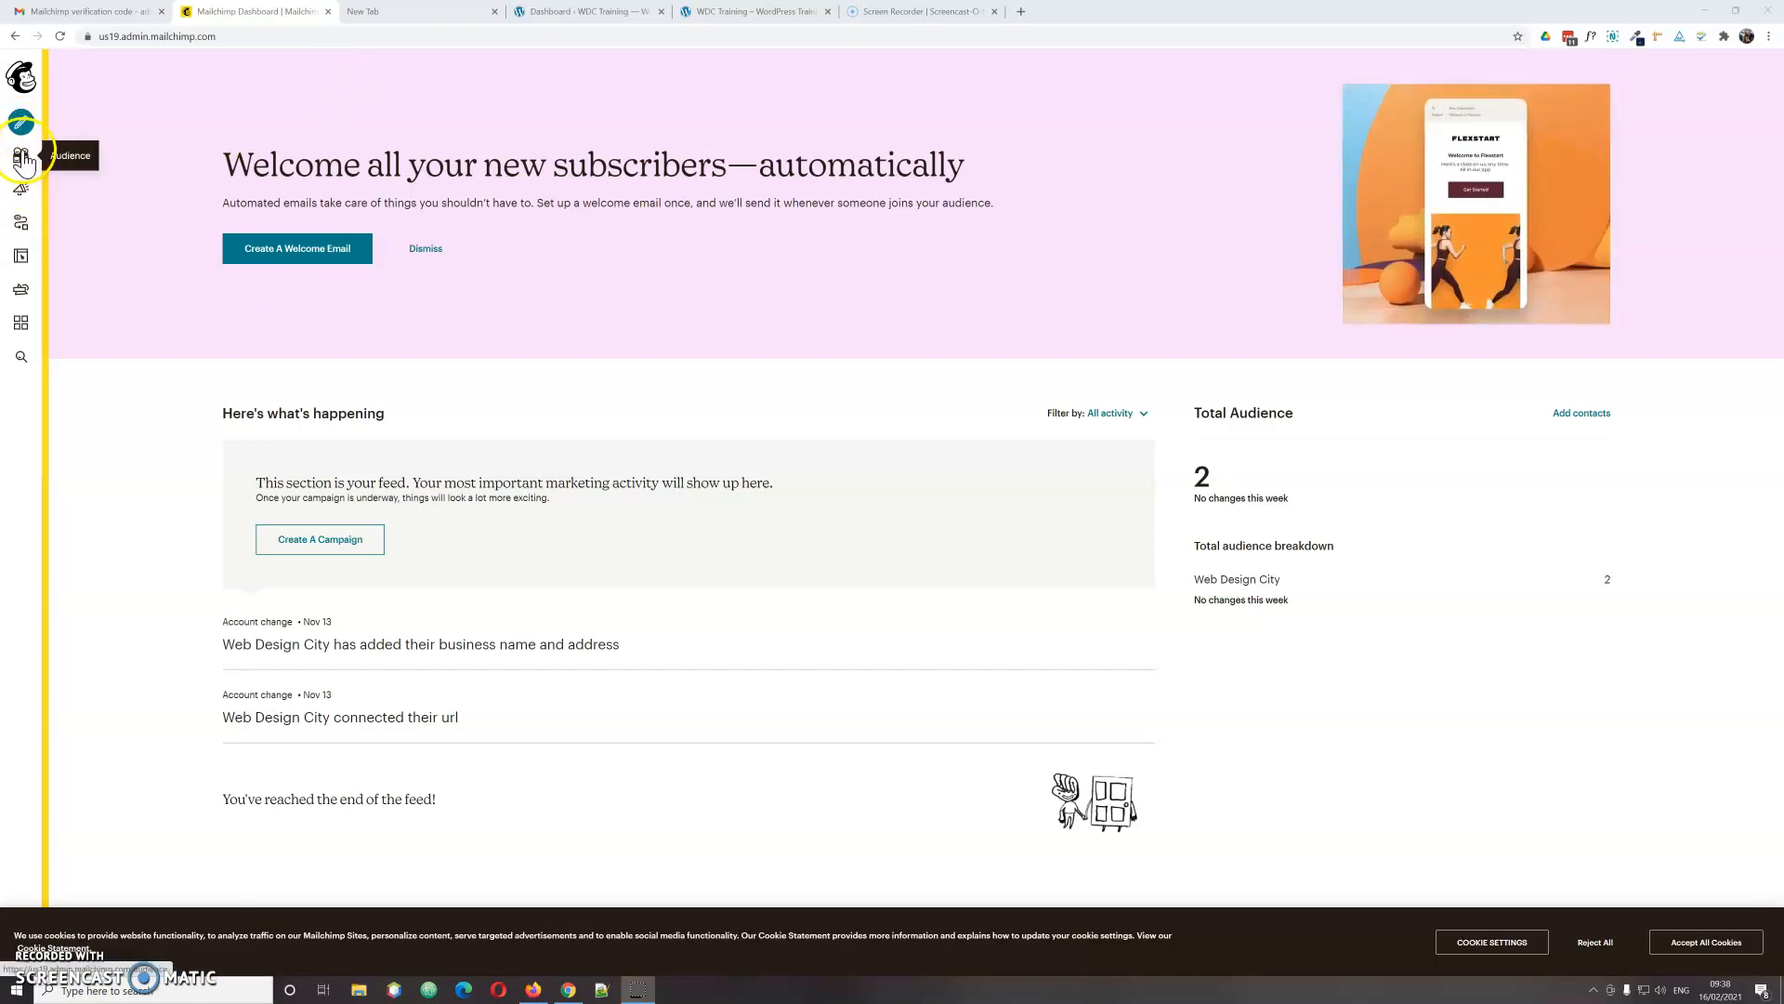
Step: Open the embedded signup form builder for the Web Design City audience
click(22, 159)
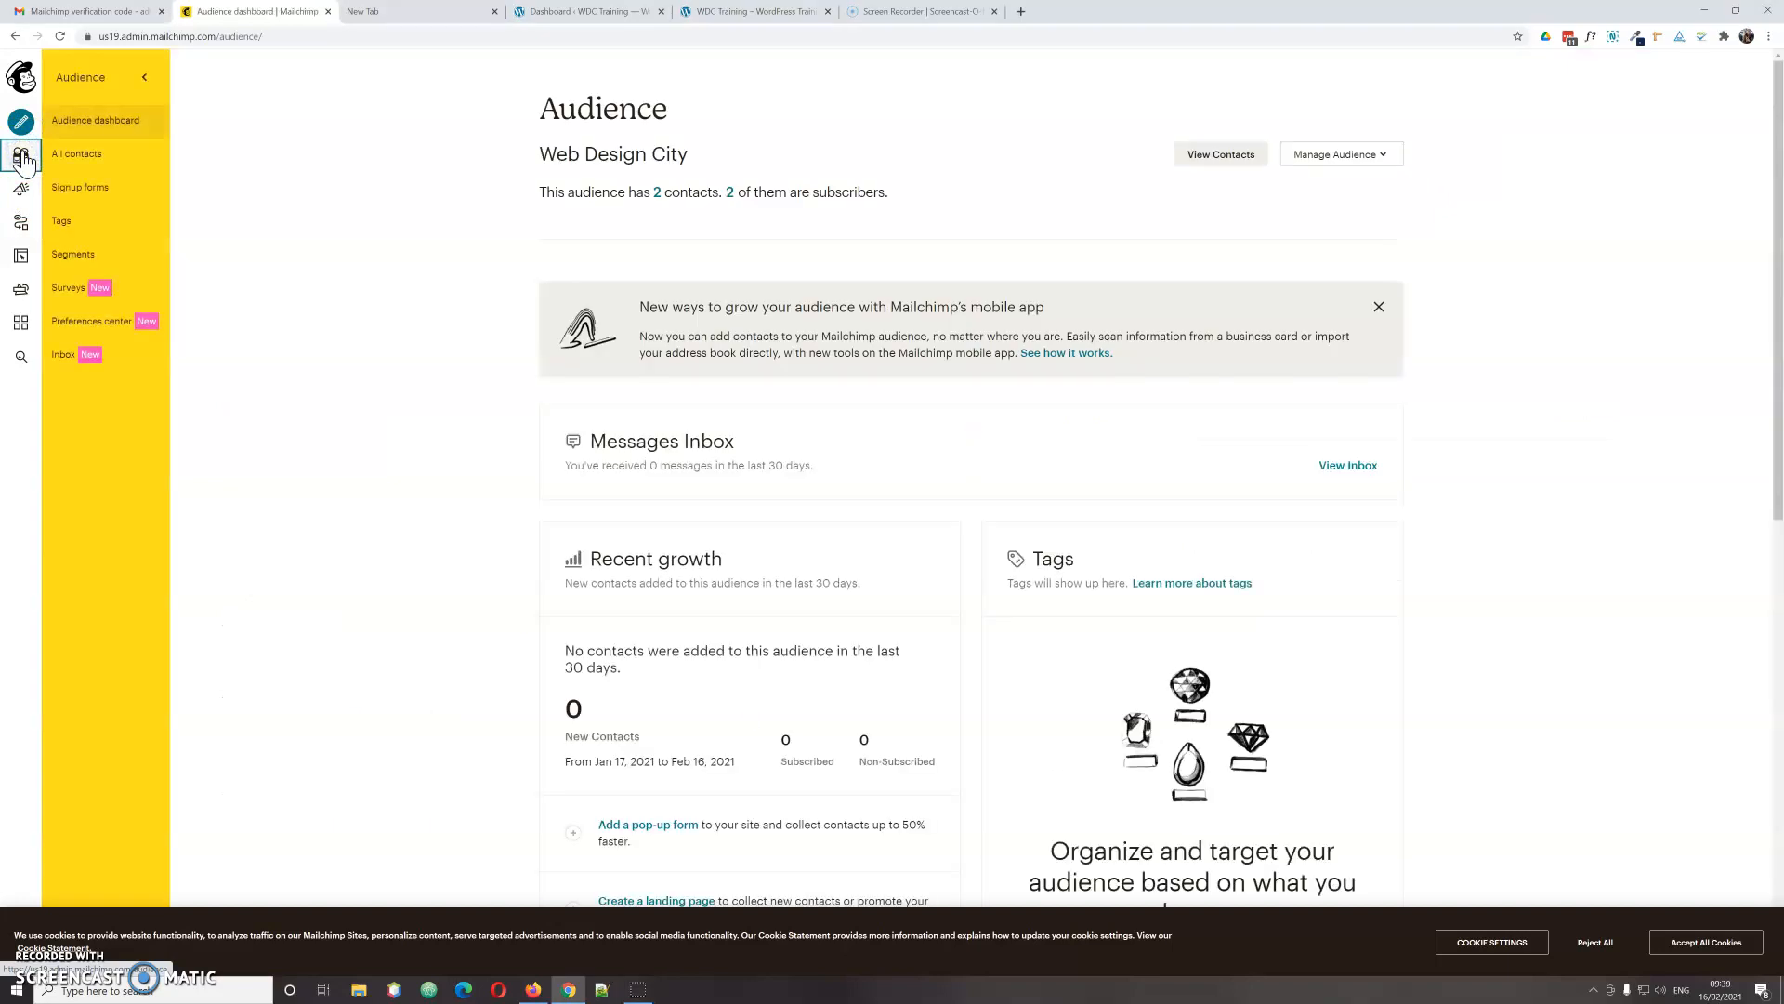
click(61, 197)
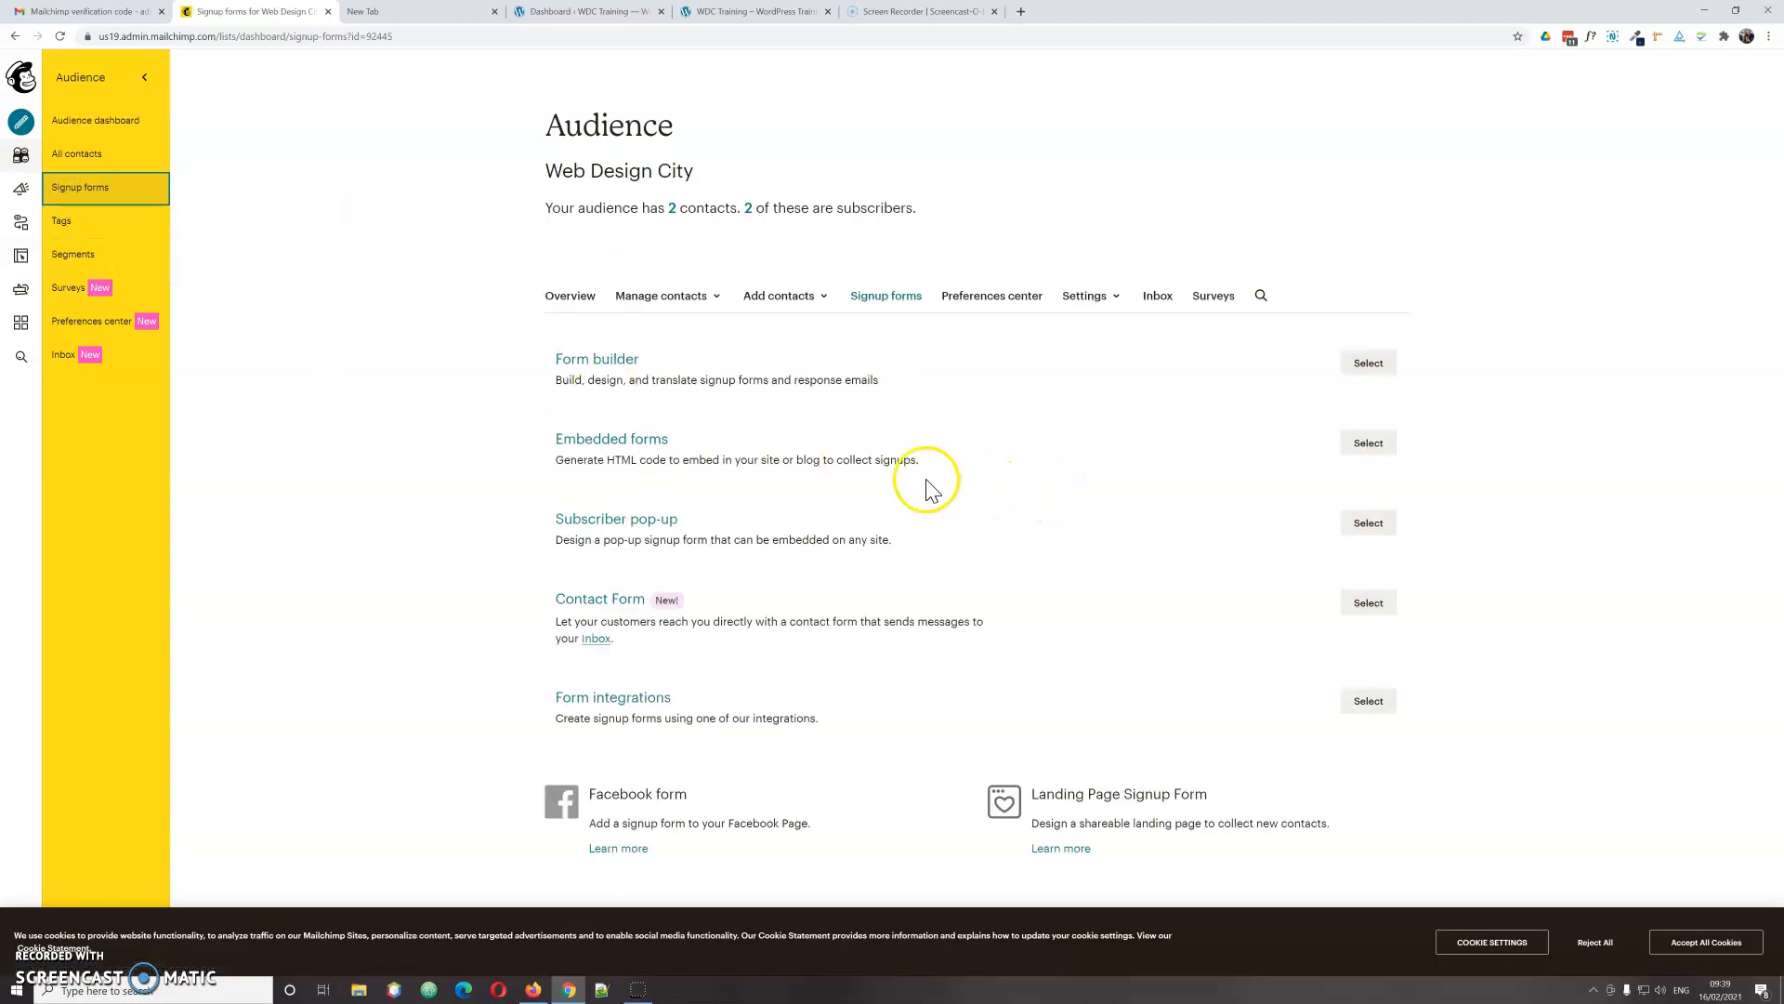
click(1368, 445)
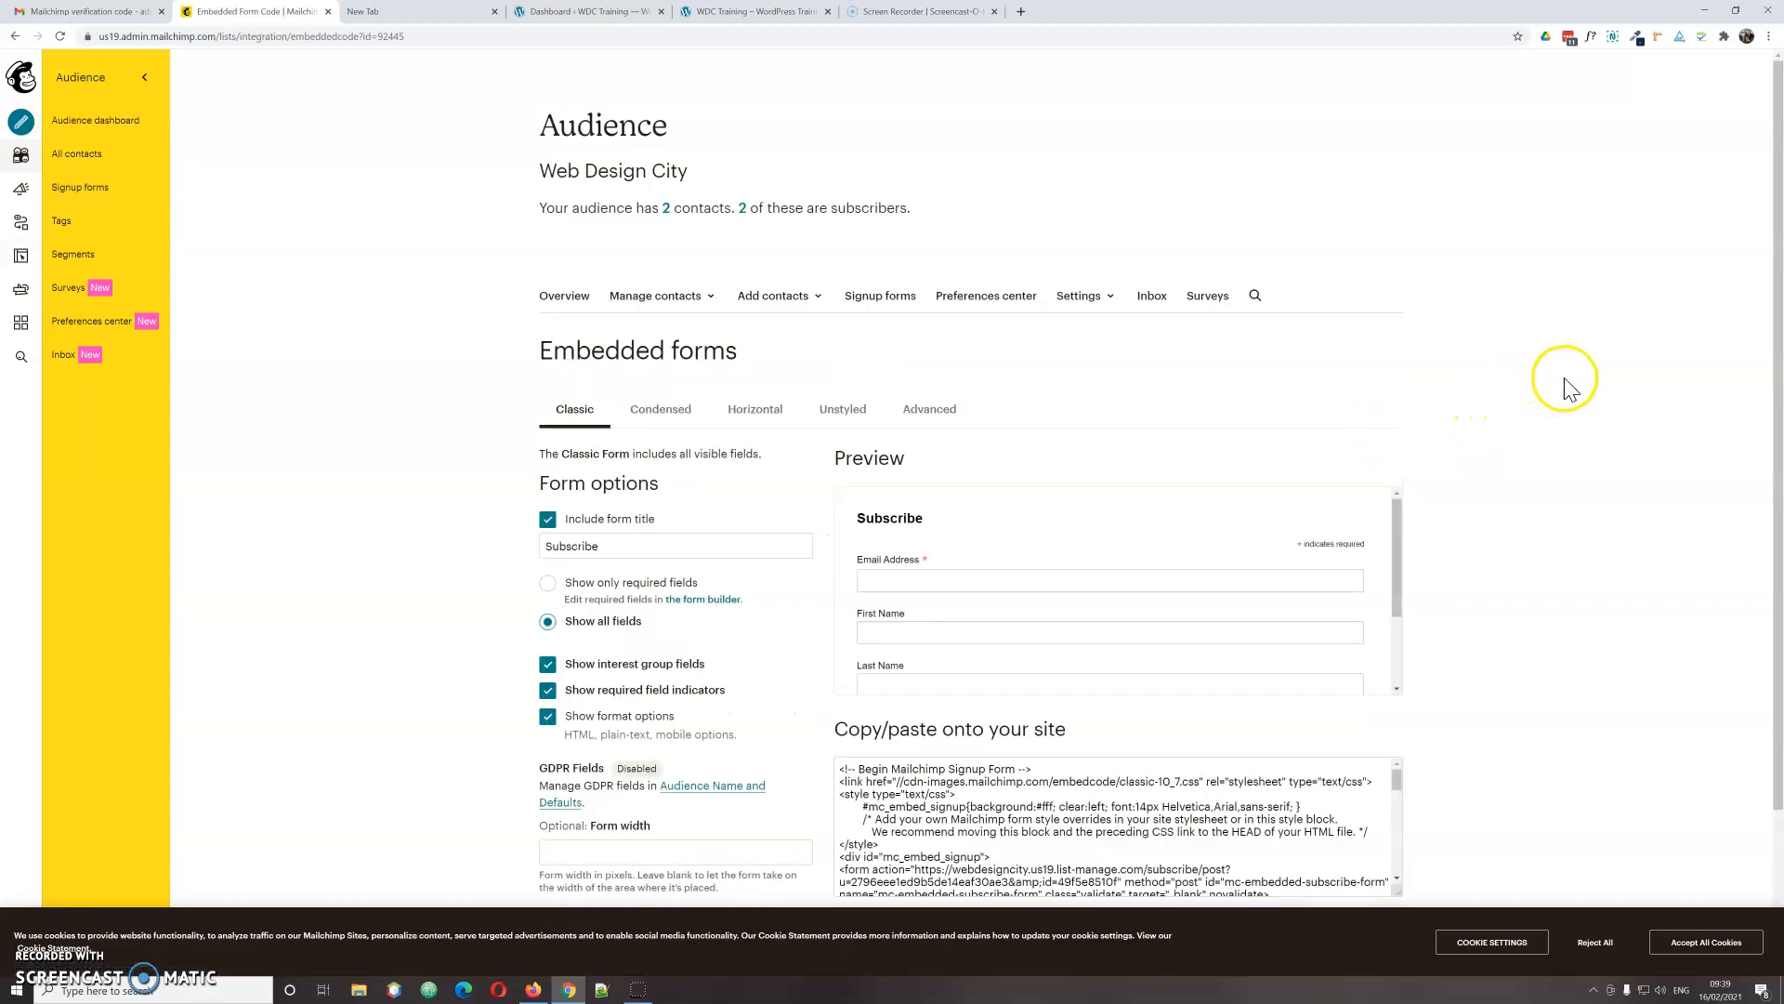
scroll(1583, 386, down, 2)
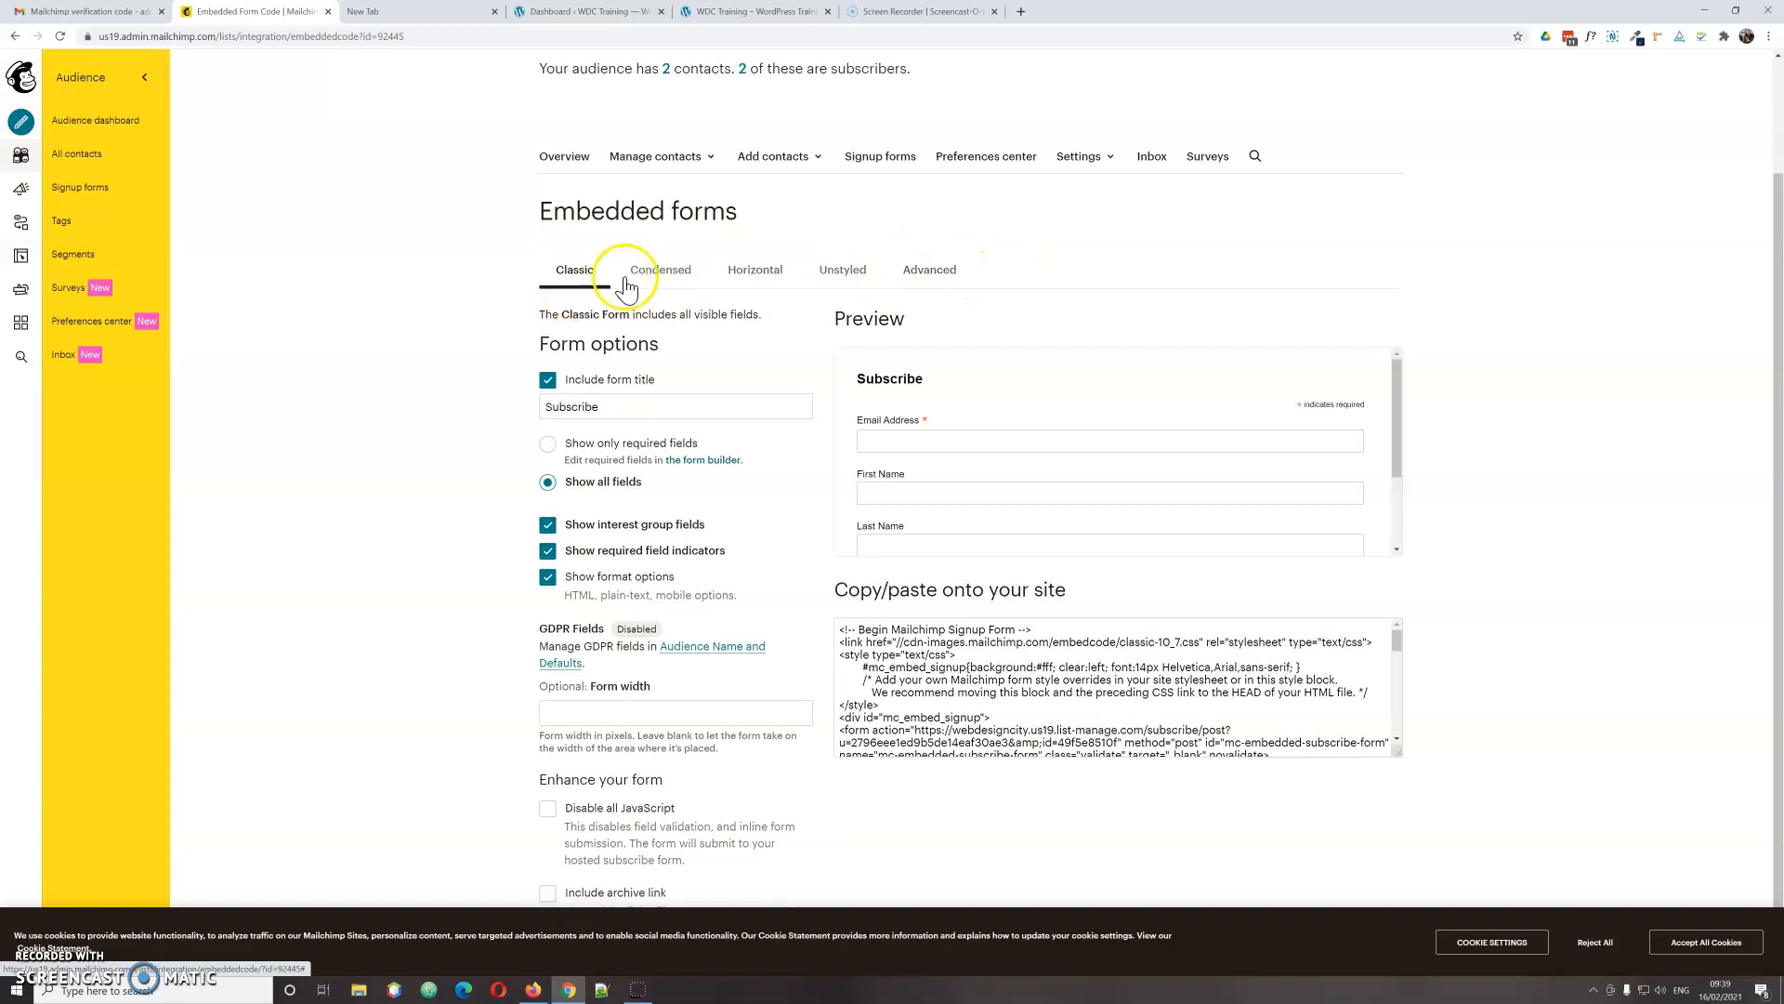
Step: Preview the Condensed, Horizontal, Unstyled and Advanced form layouts, then return to Classic
click(670, 279)
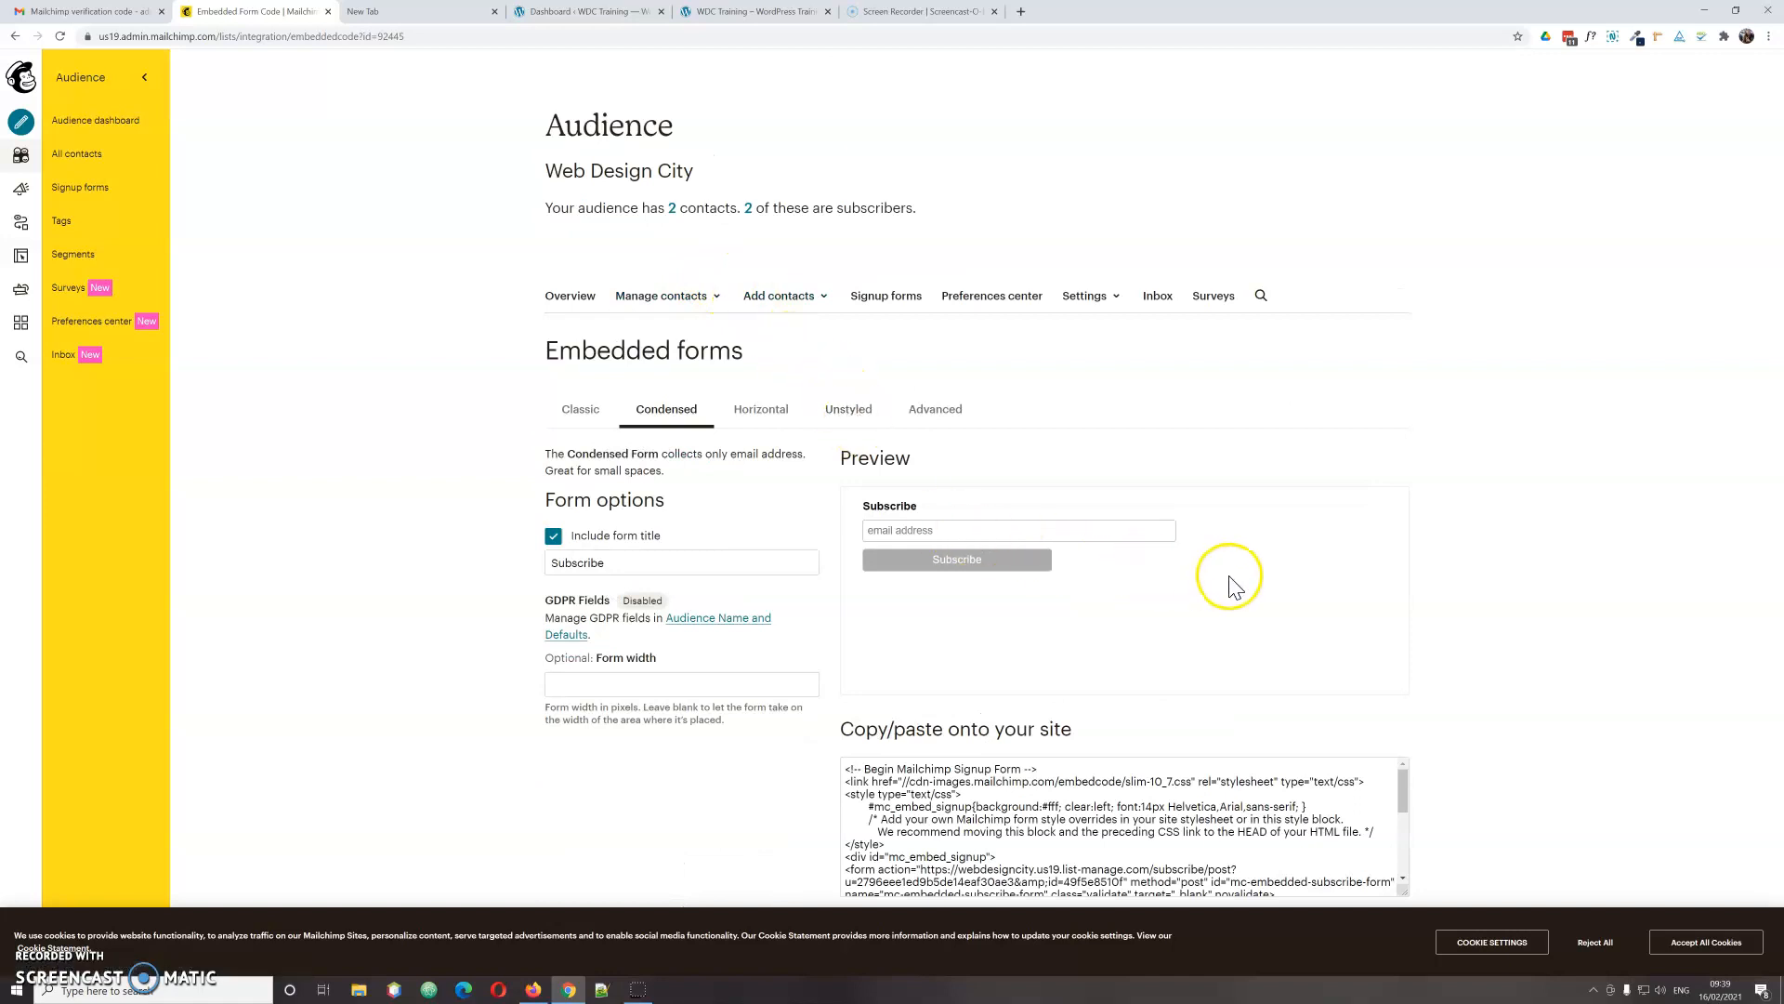
click(777, 419)
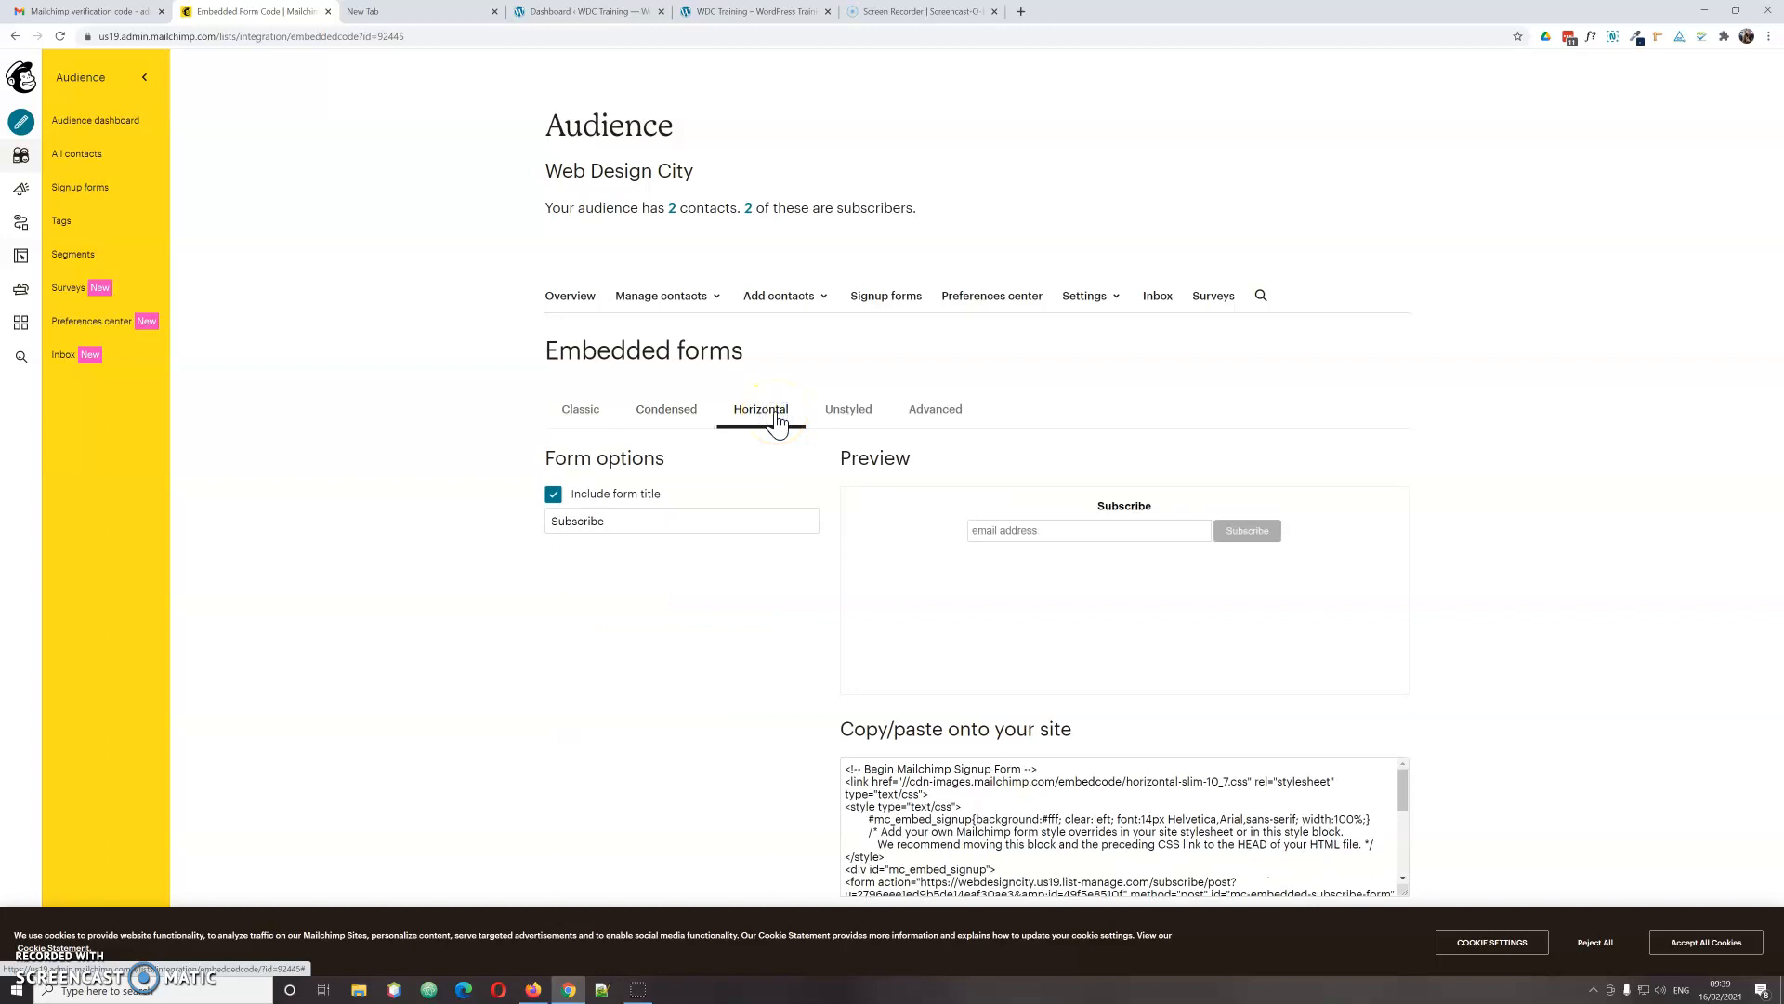
click(848, 412)
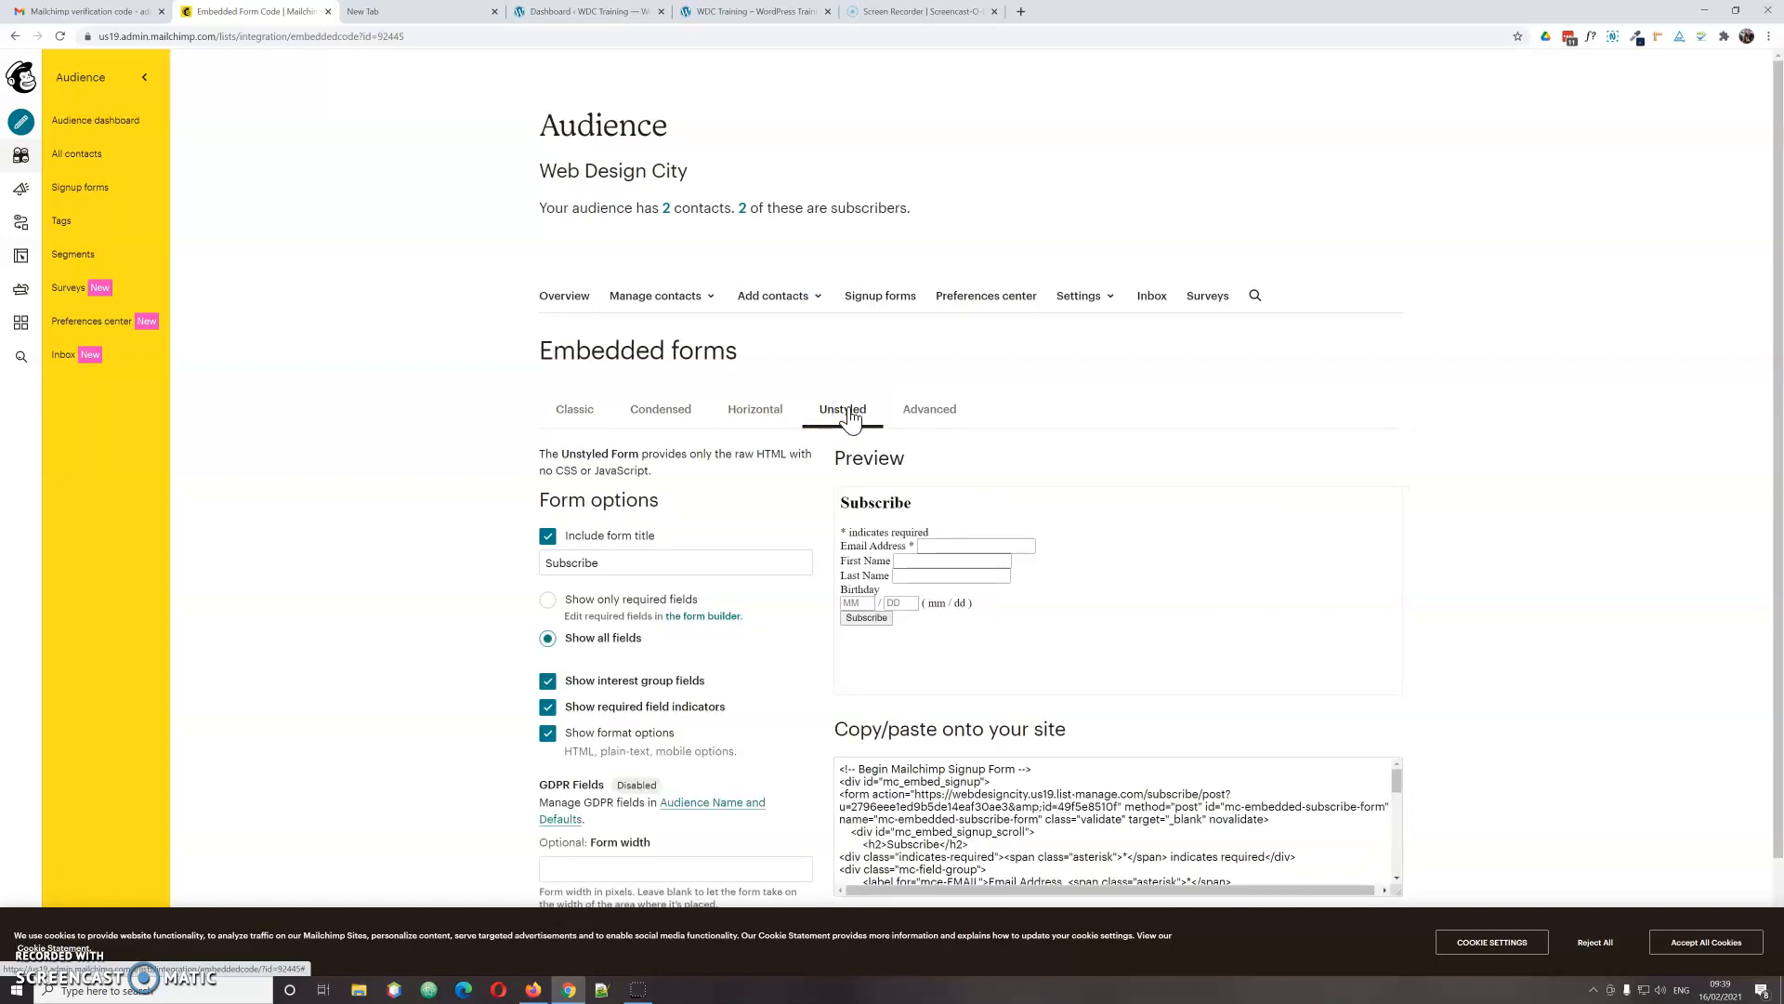
scroll(1208, 438, down, 1)
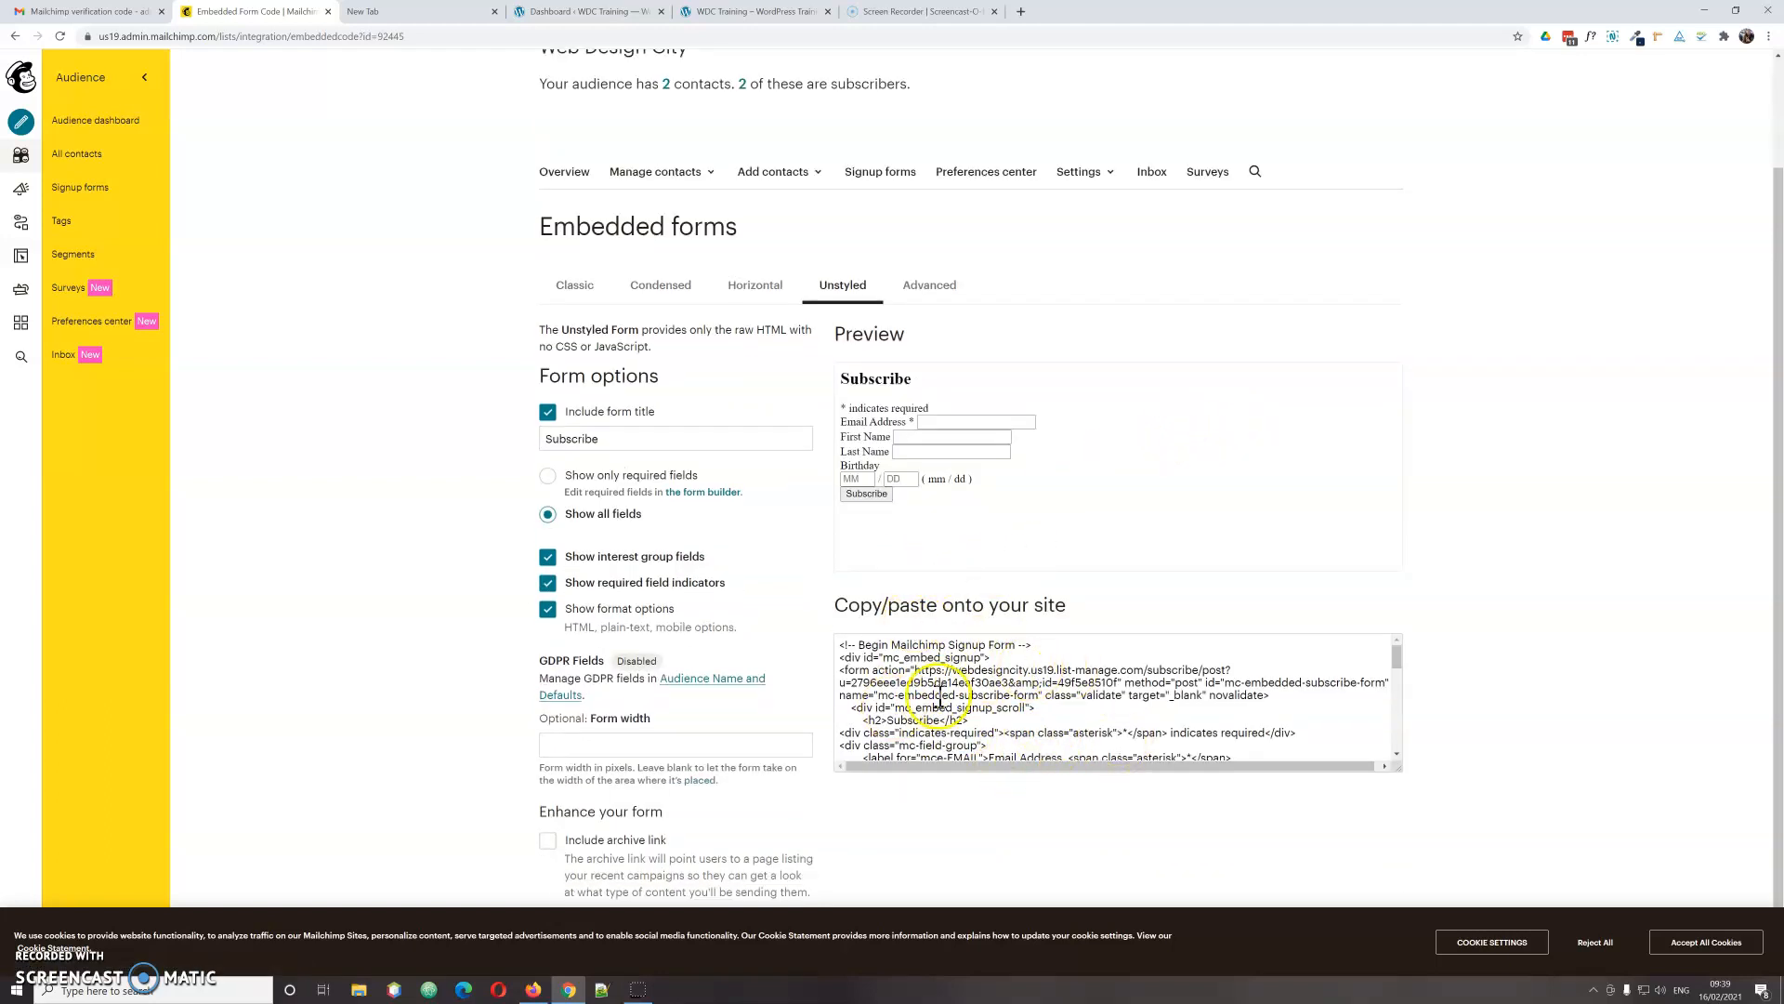
scroll(709, 466, up, 1)
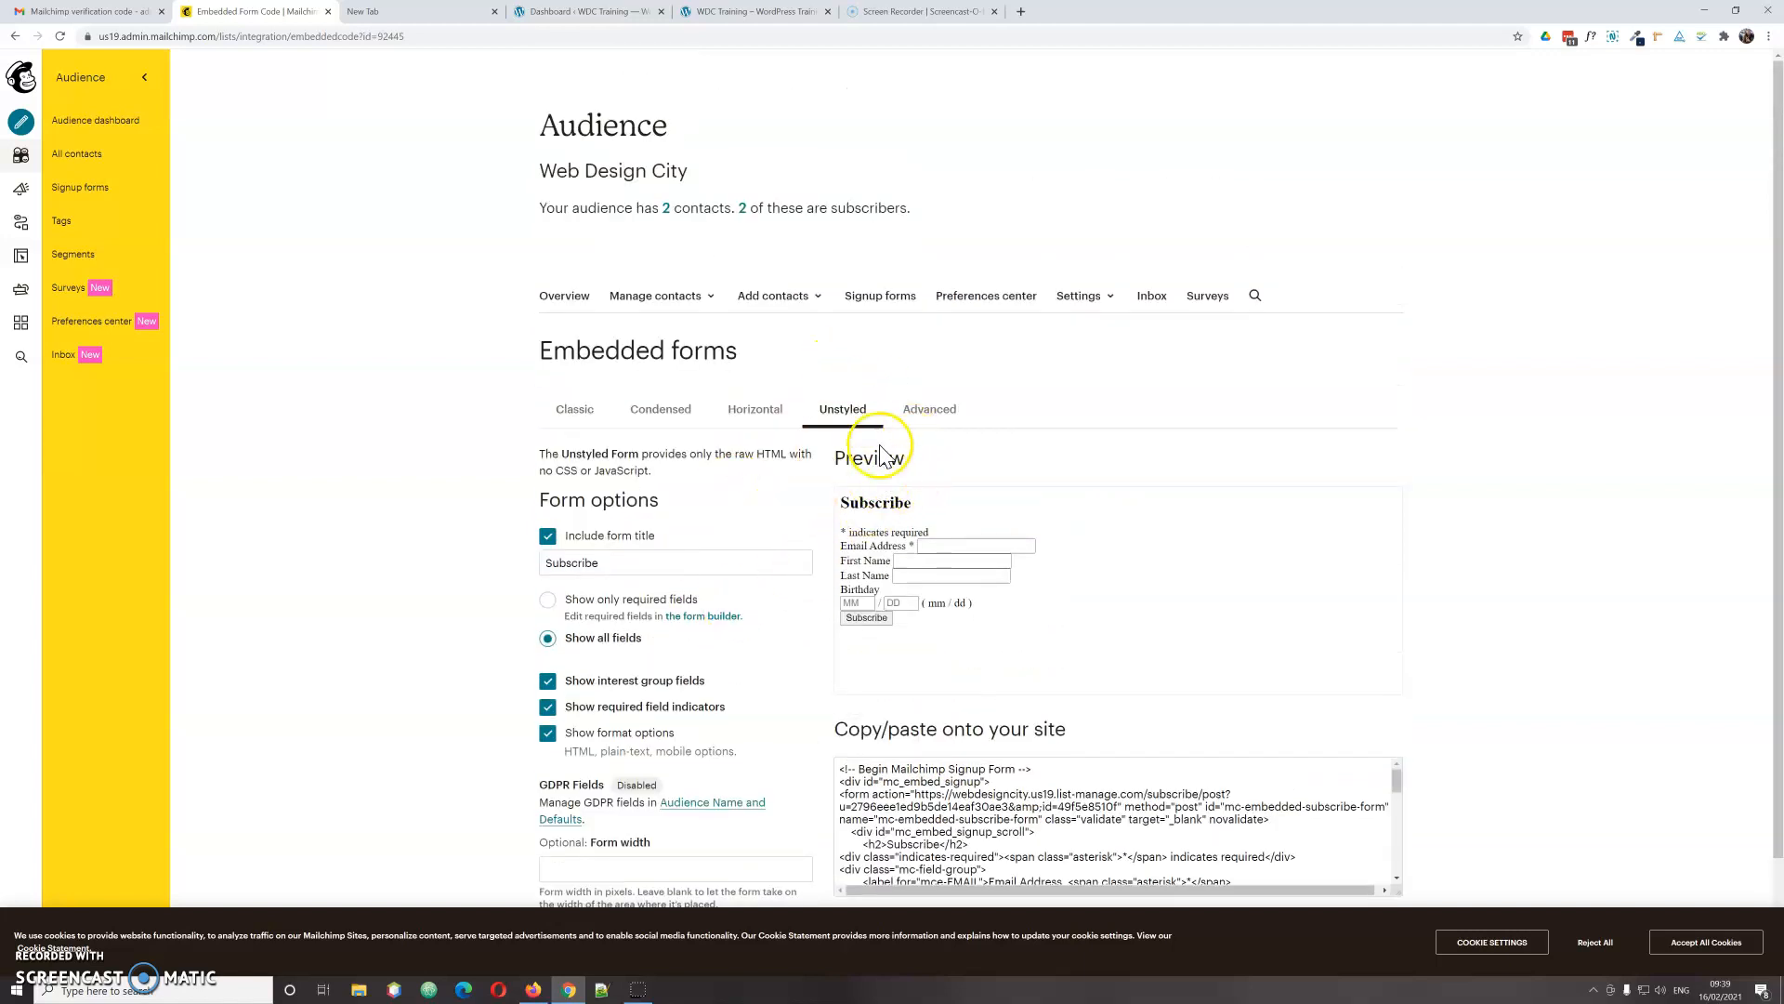
click(931, 414)
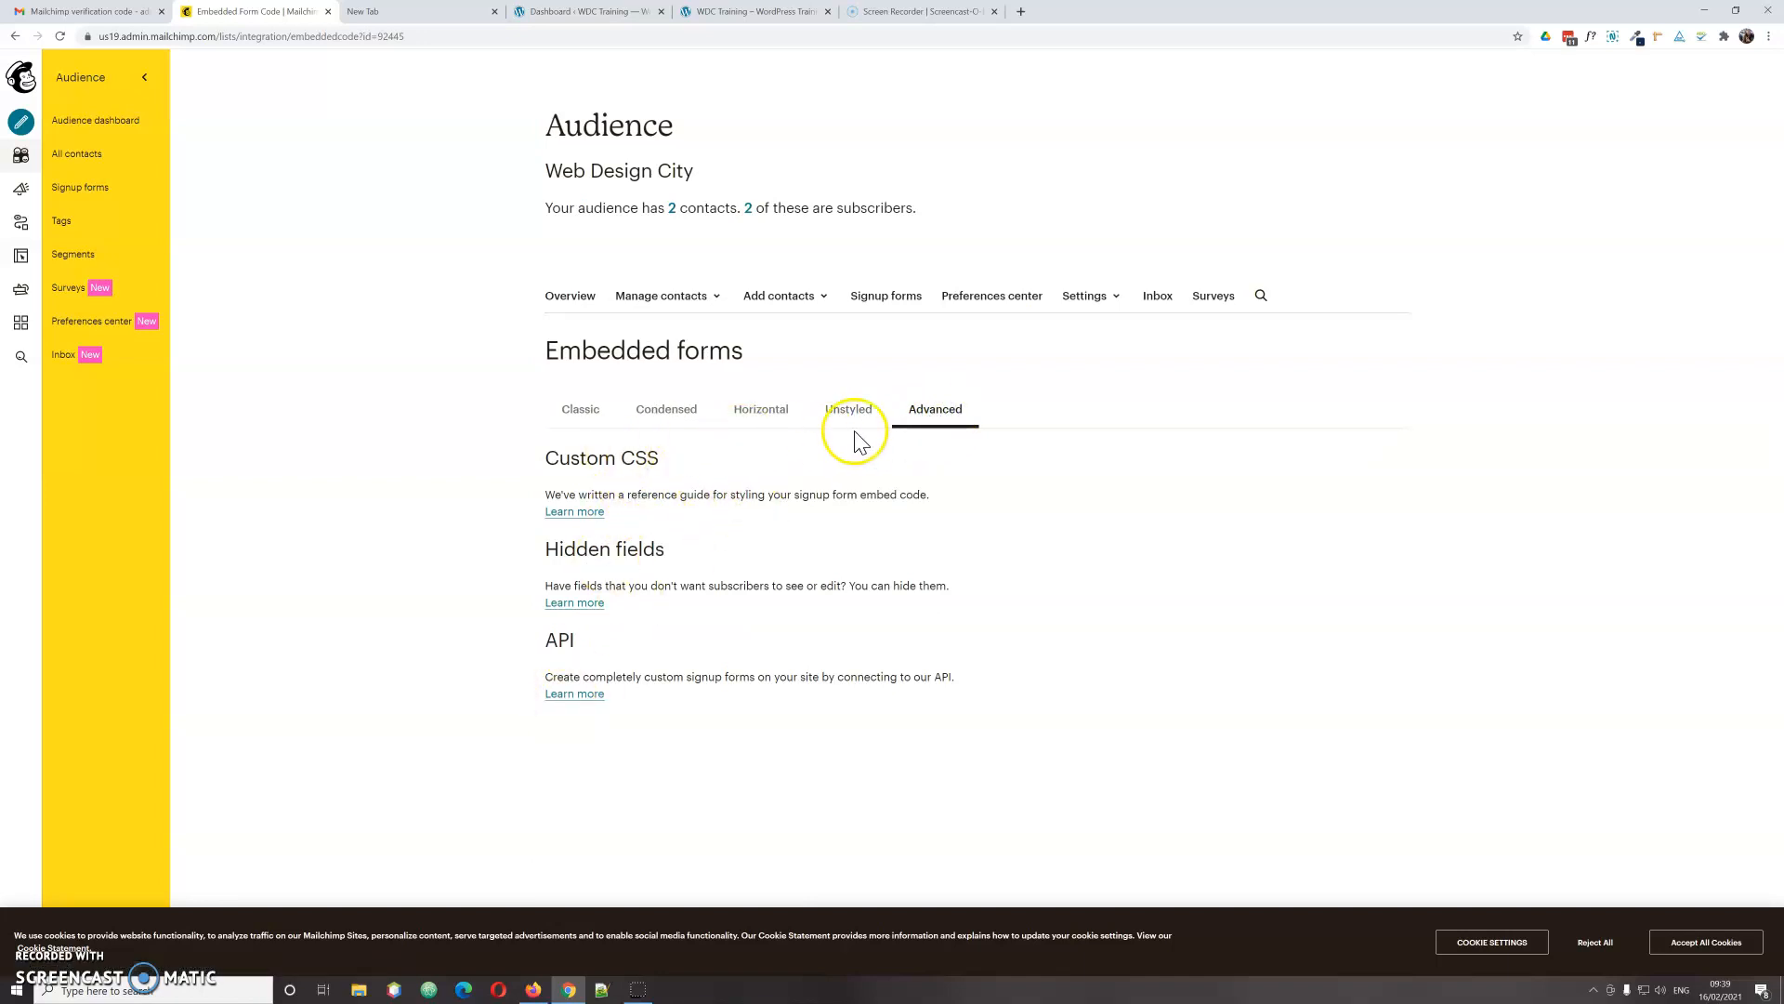
click(577, 410)
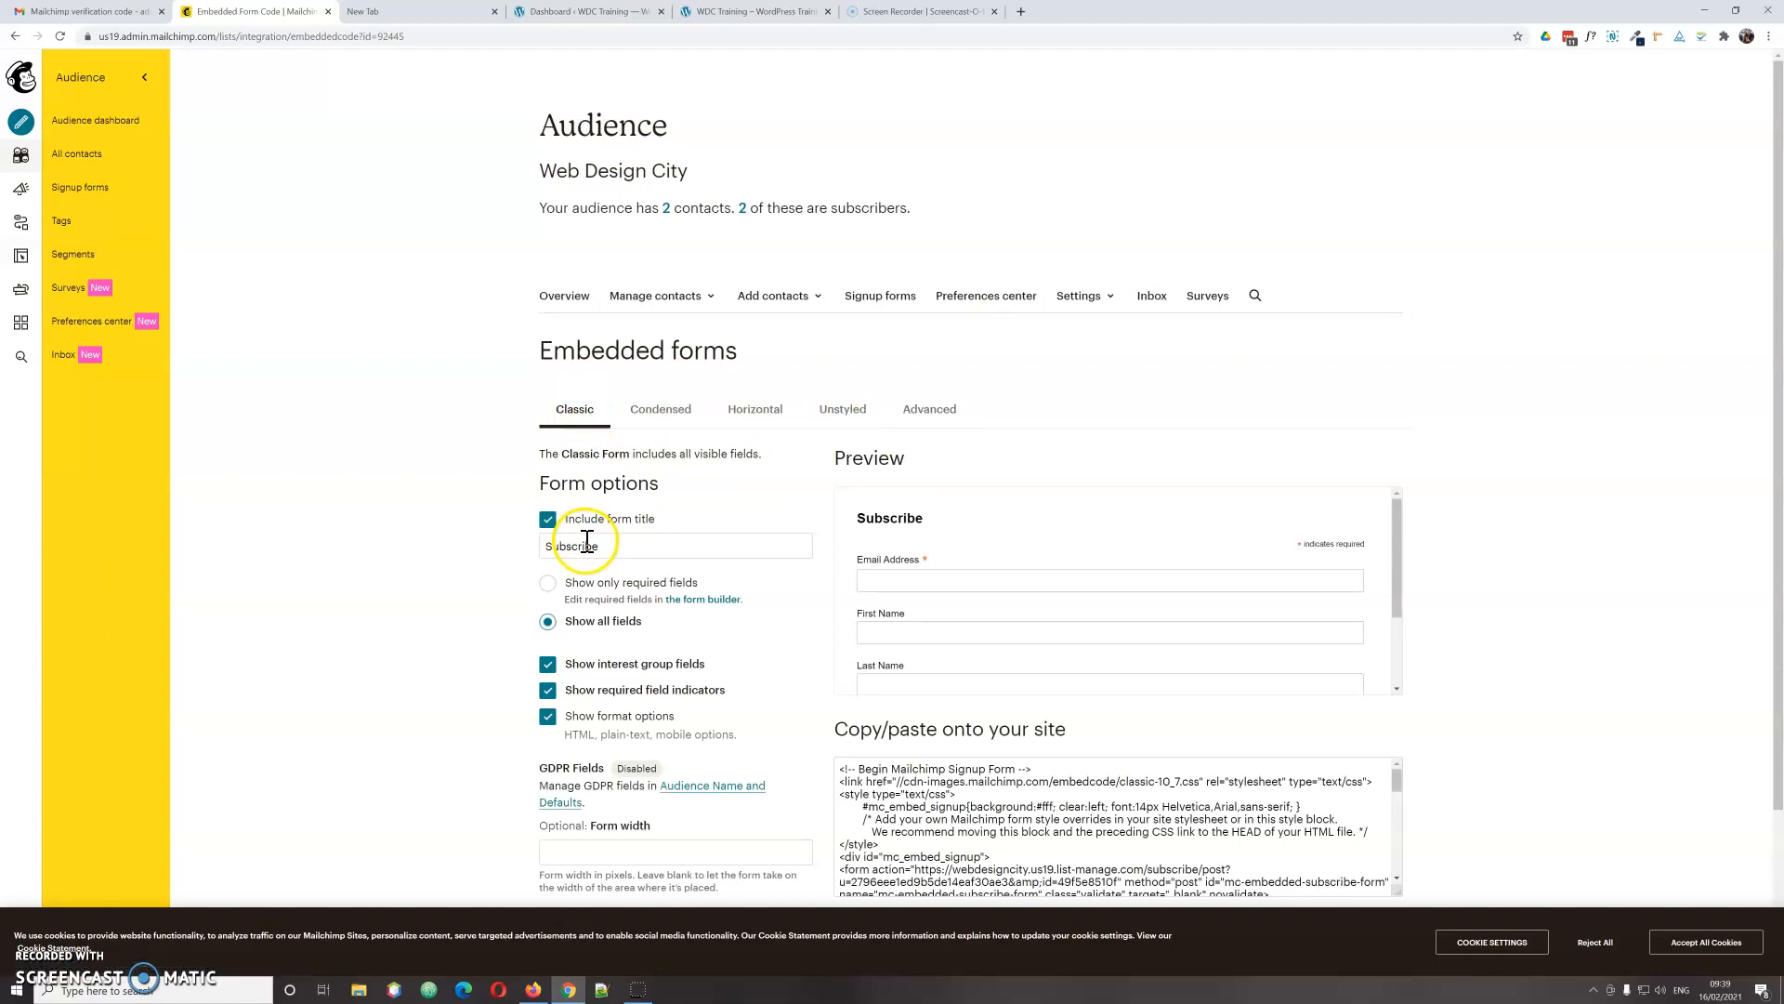
scroll(1511, 437, down, 2)
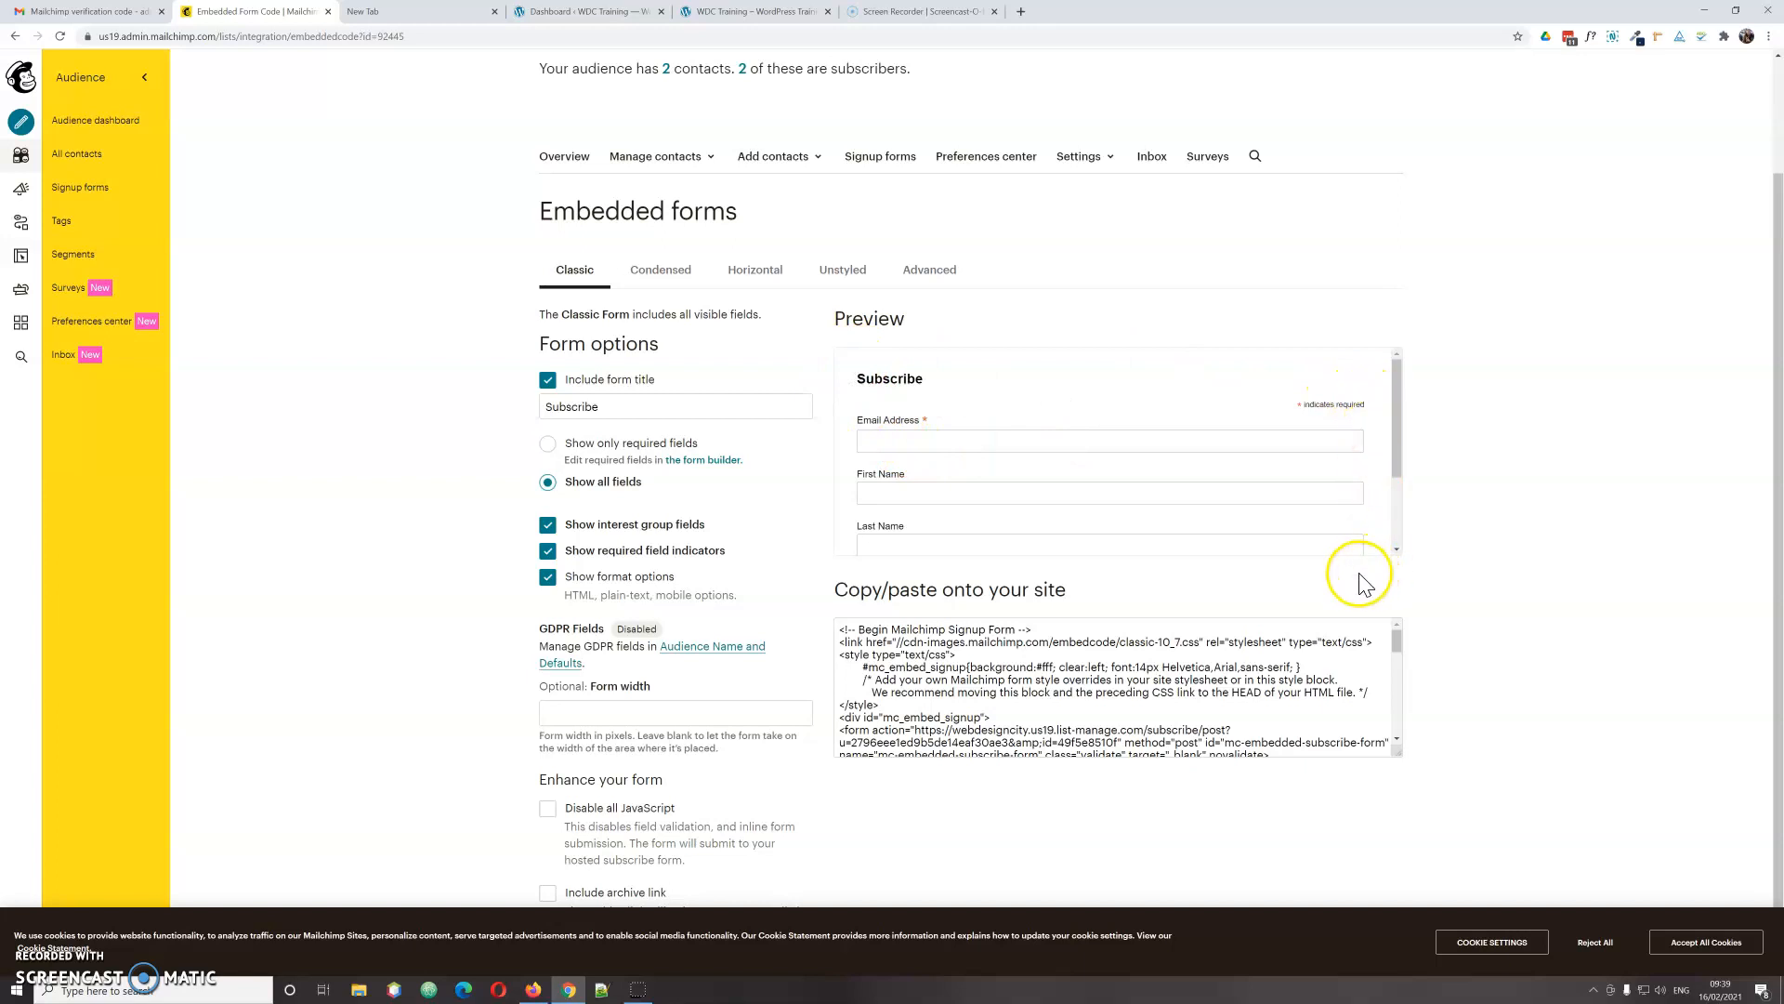
mouse_move(1398, 422)
mouse_down()
mouse_move(1407, 507)
mouse_move(1407, 437)
mouse_up()
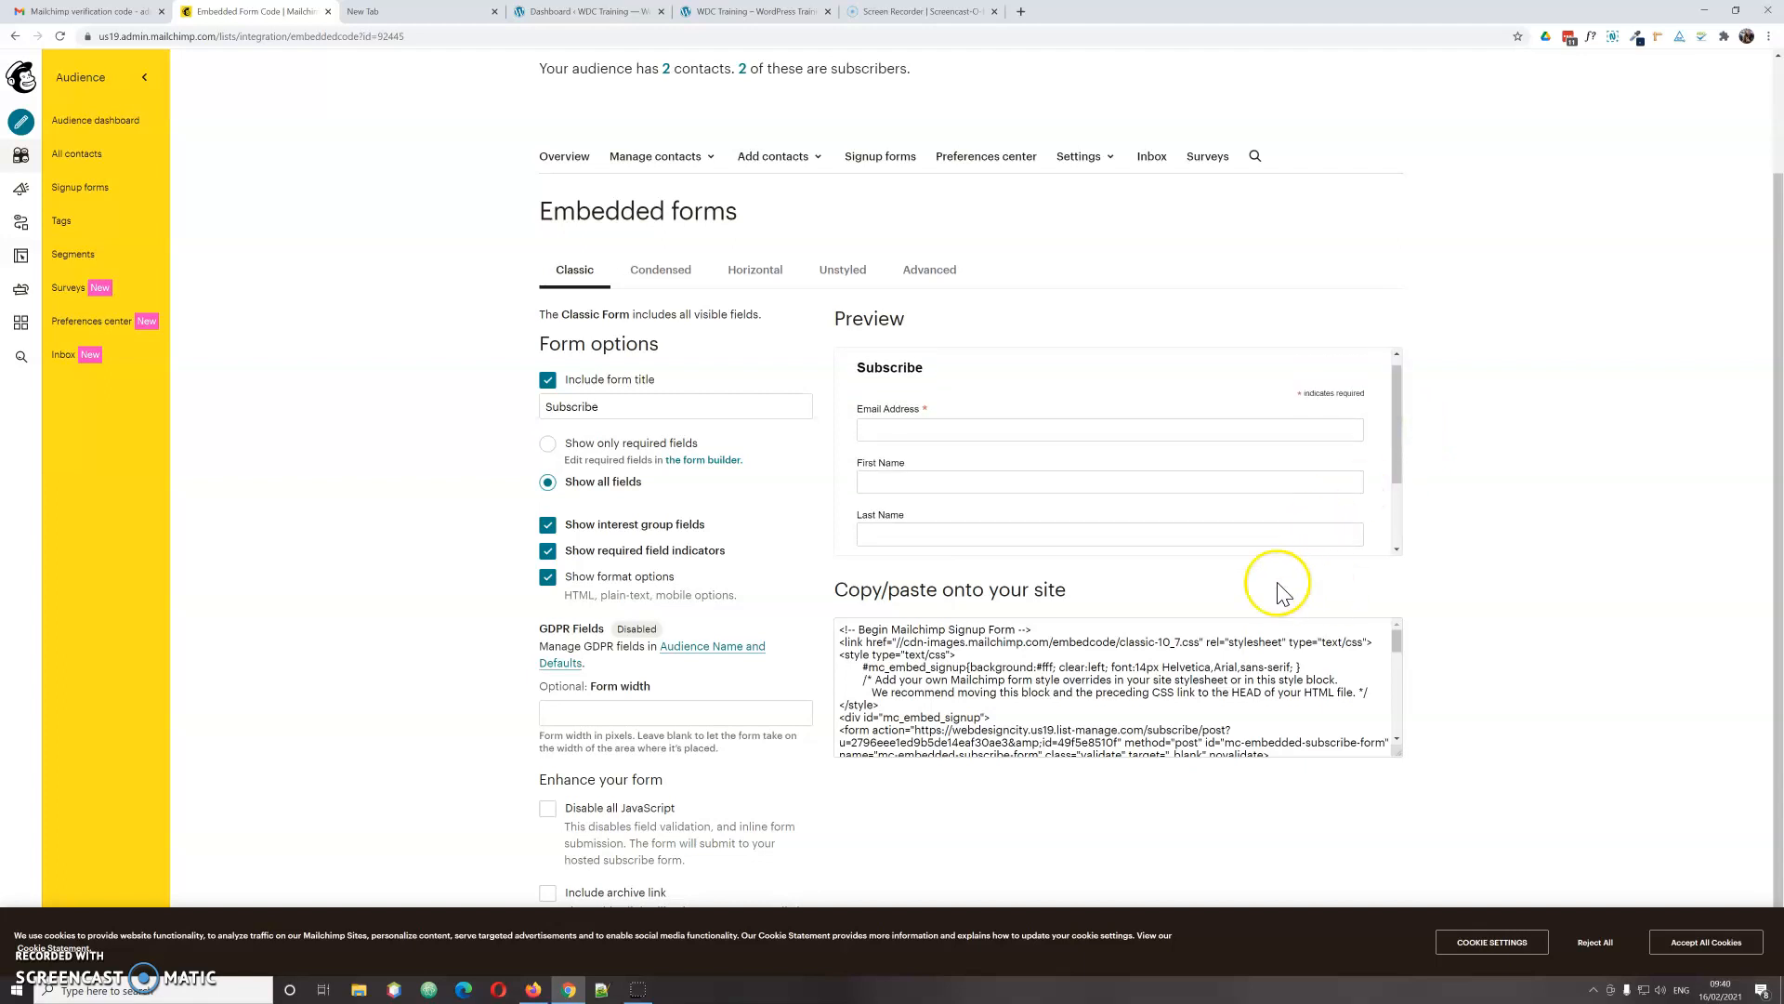
scroll(1206, 667, down, 2)
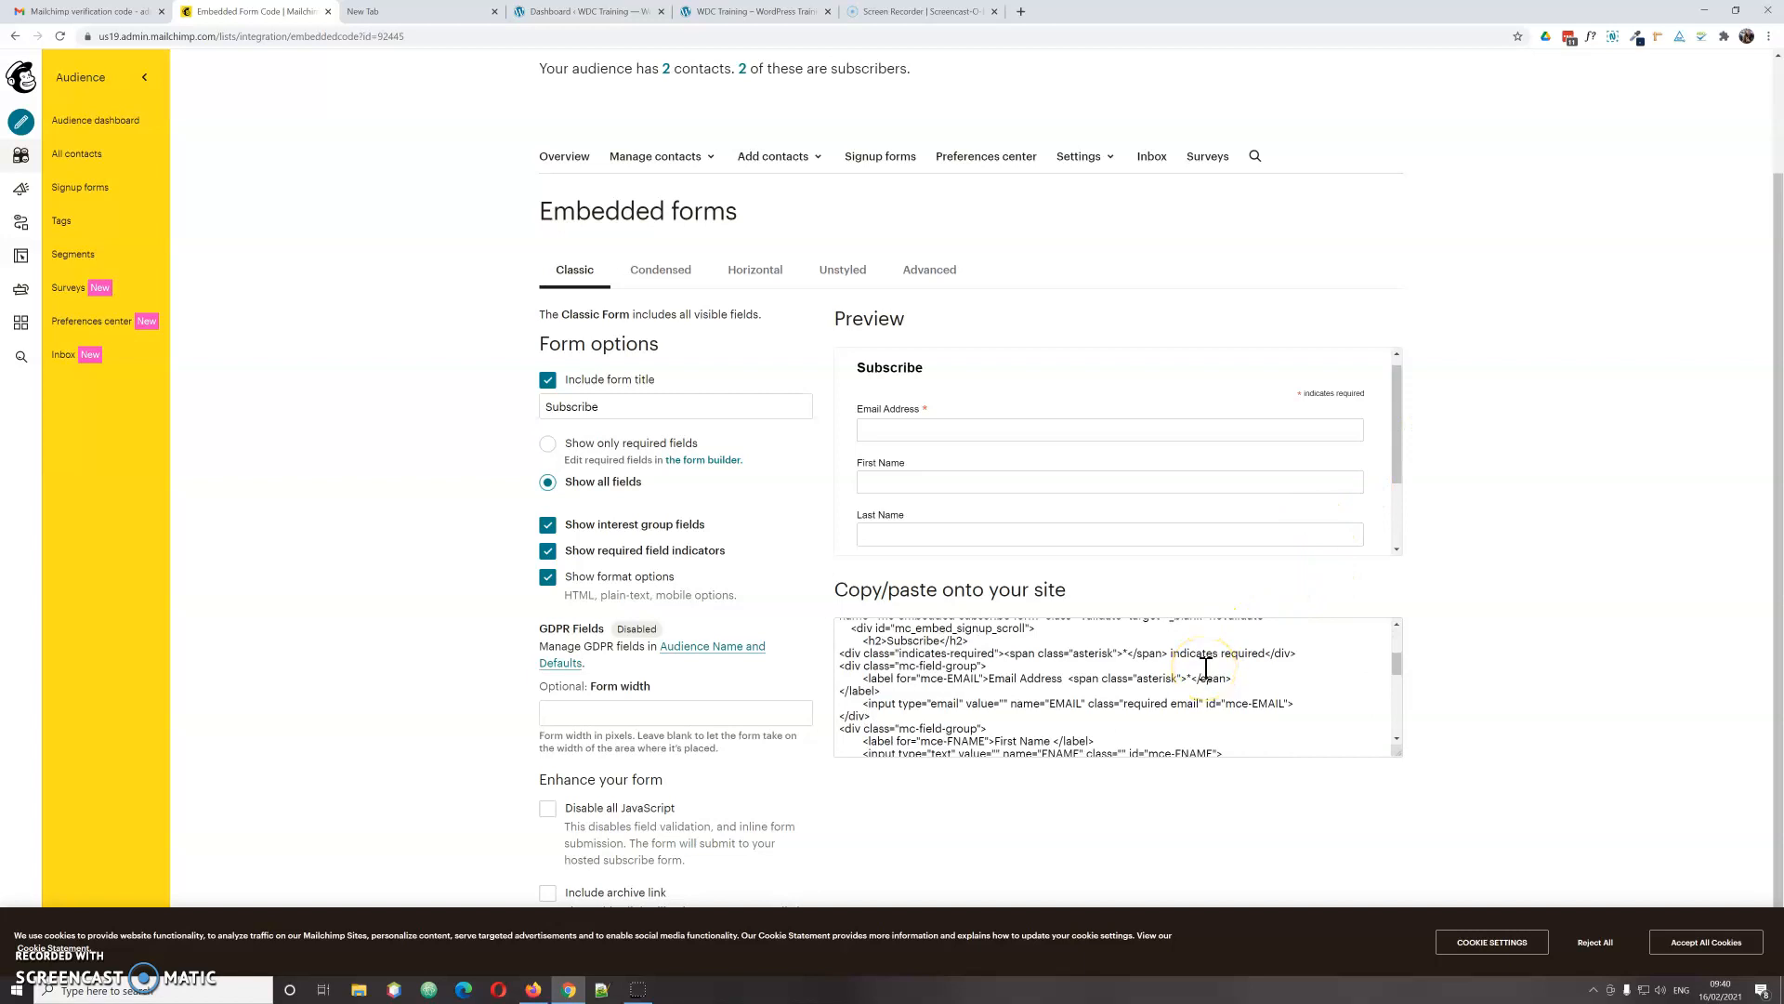
scroll(962, 483, down, 2)
scroll(1115, 548, up, 3)
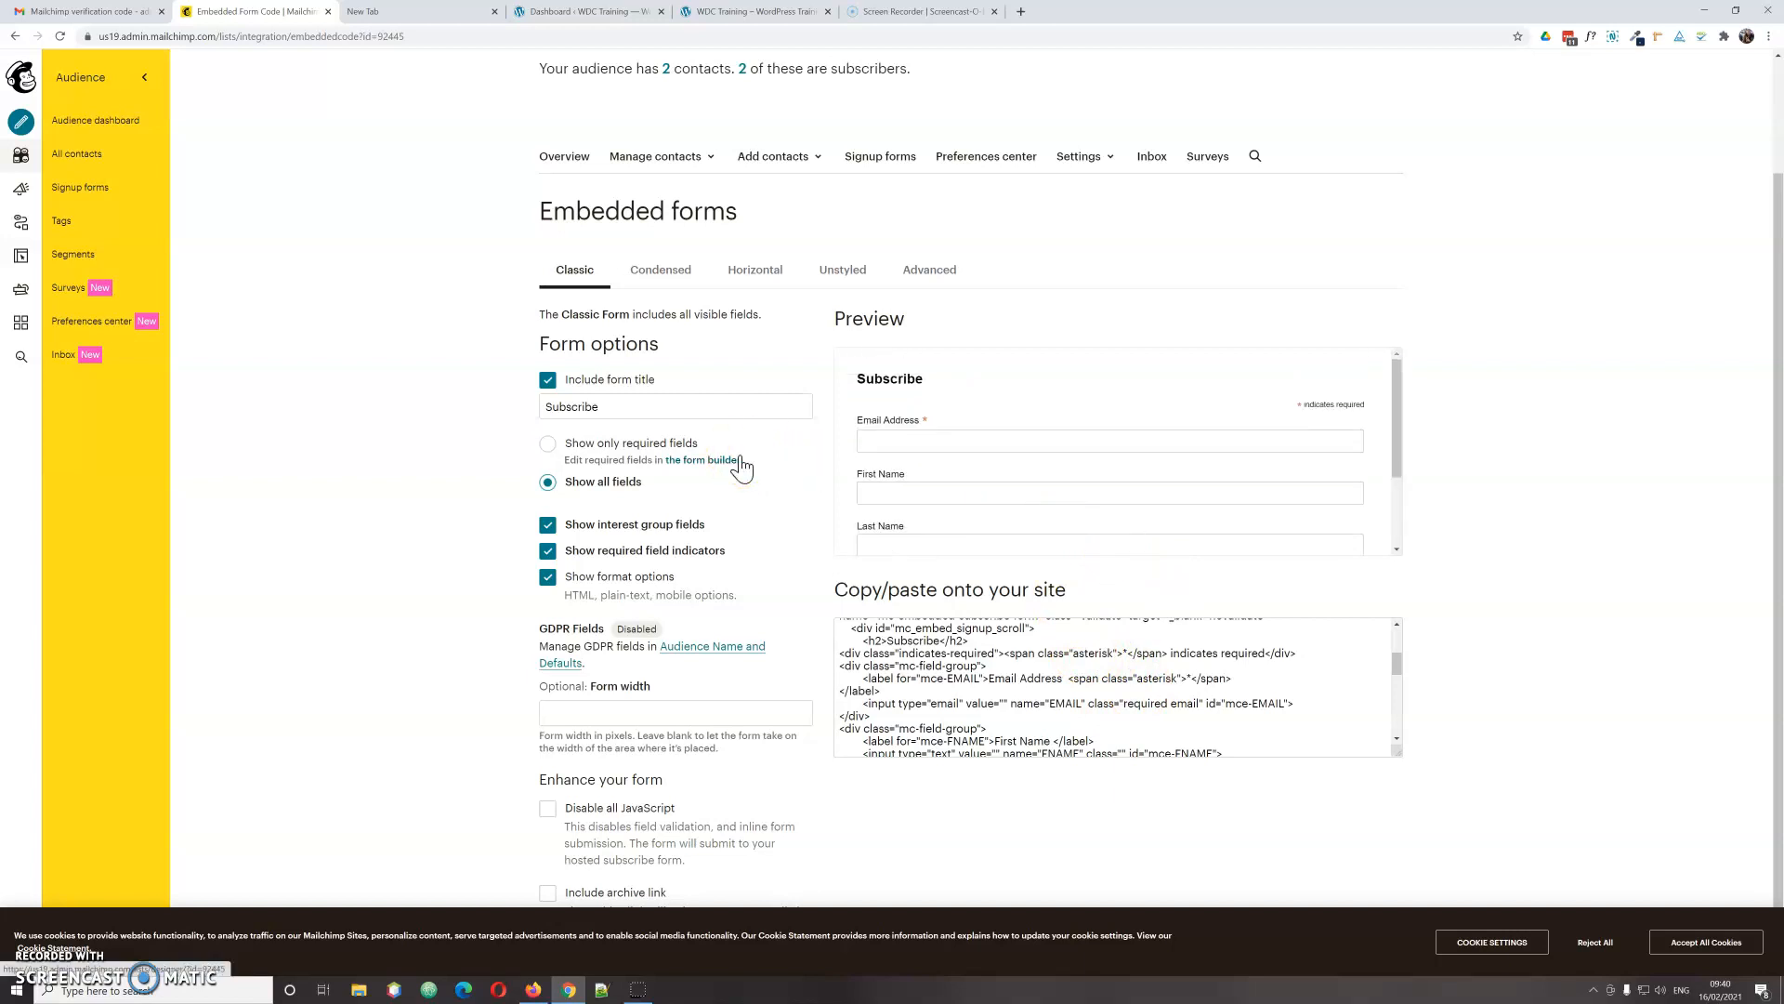
Step: Show only required fields and drop the form title, interest groups and format options, leaving Email Address
click(548, 448)
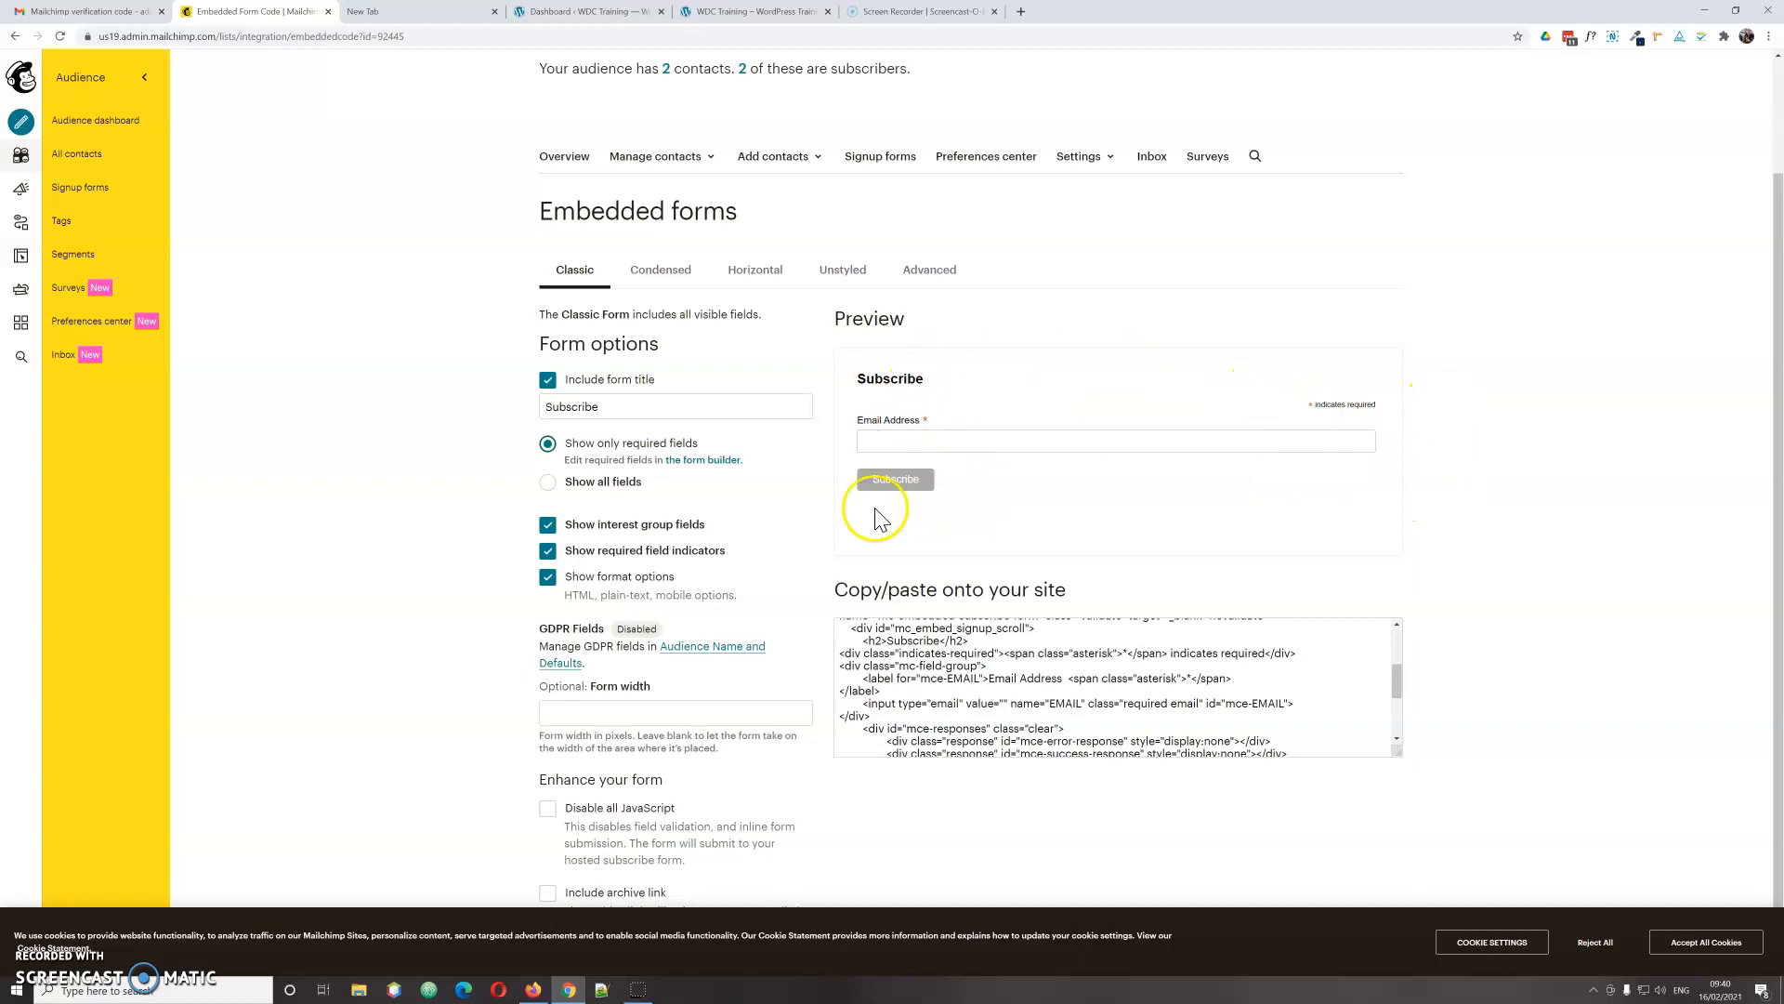
click(883, 442)
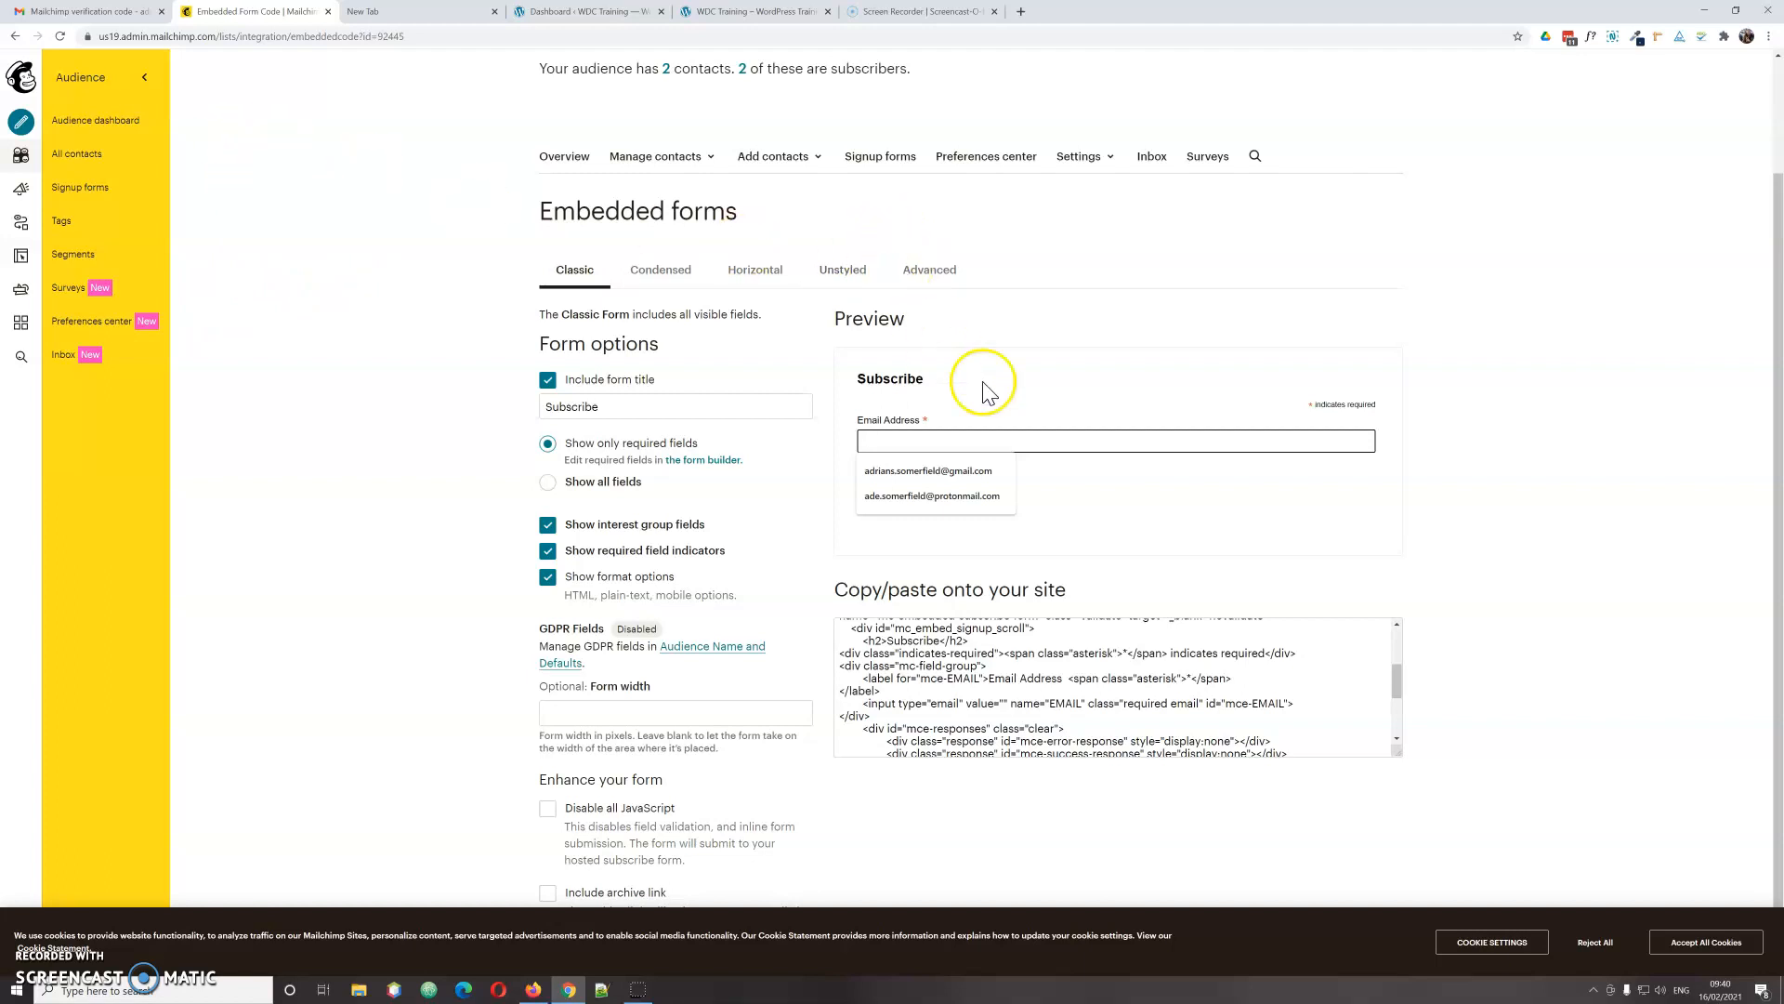
click(549, 383)
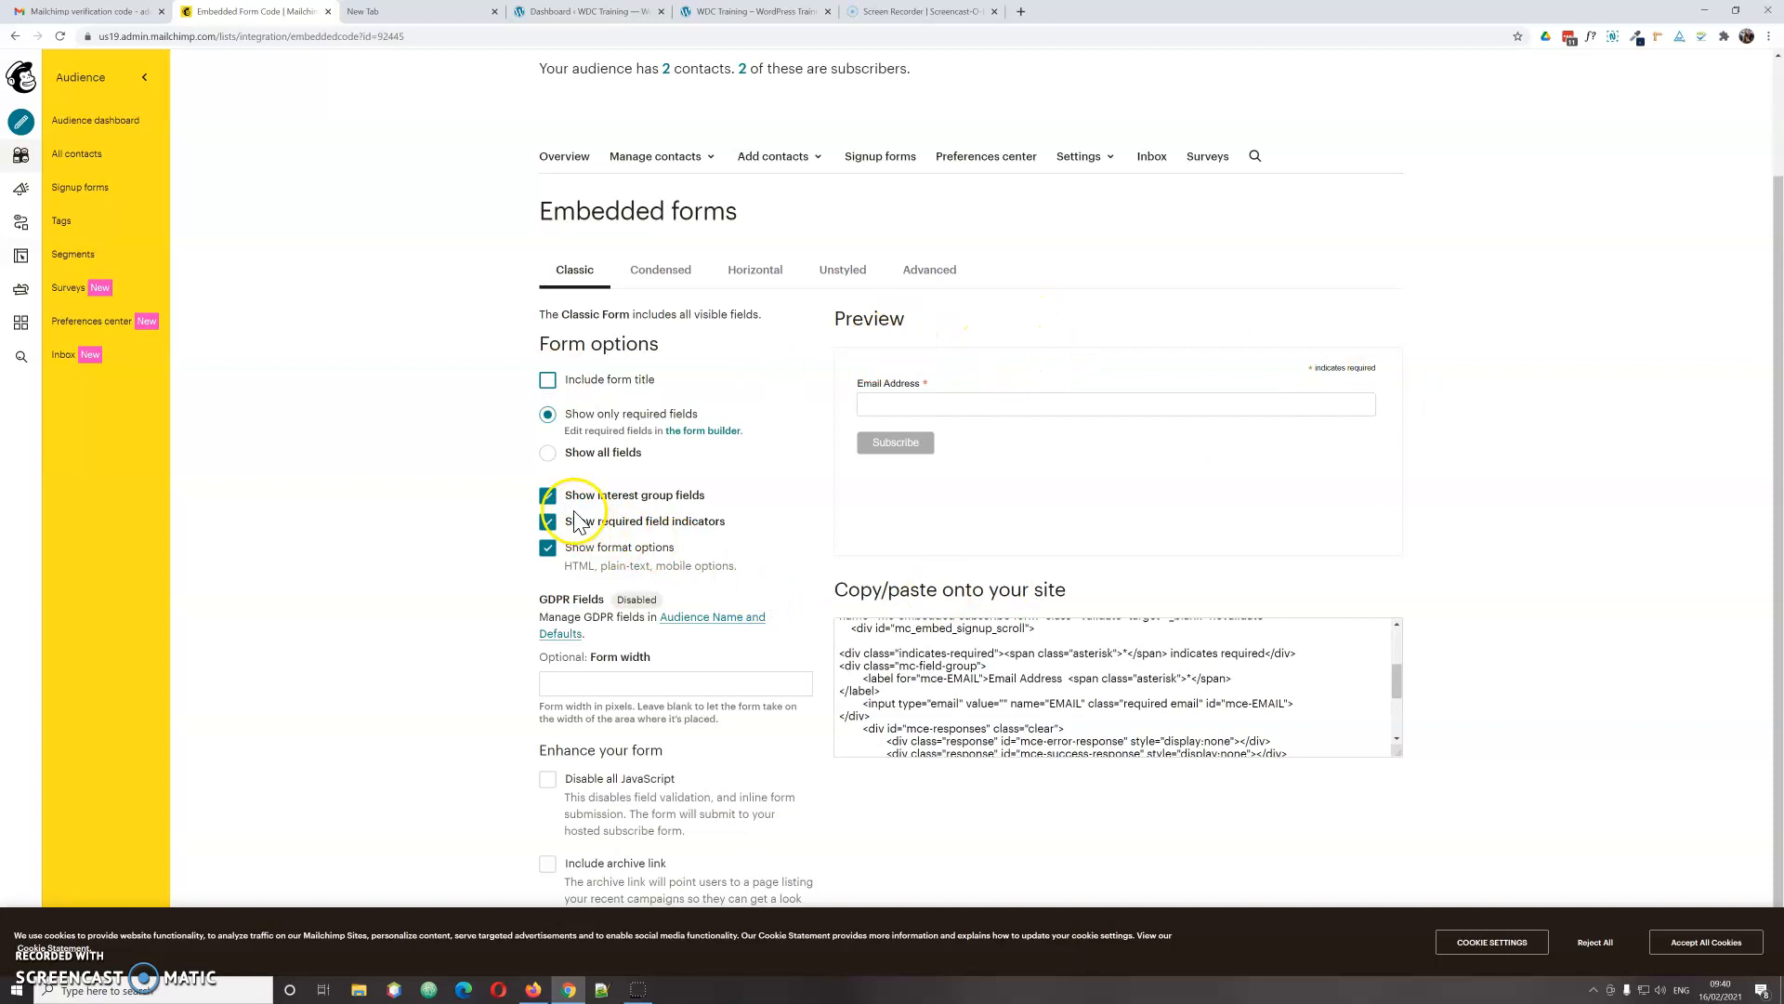
click(549, 500)
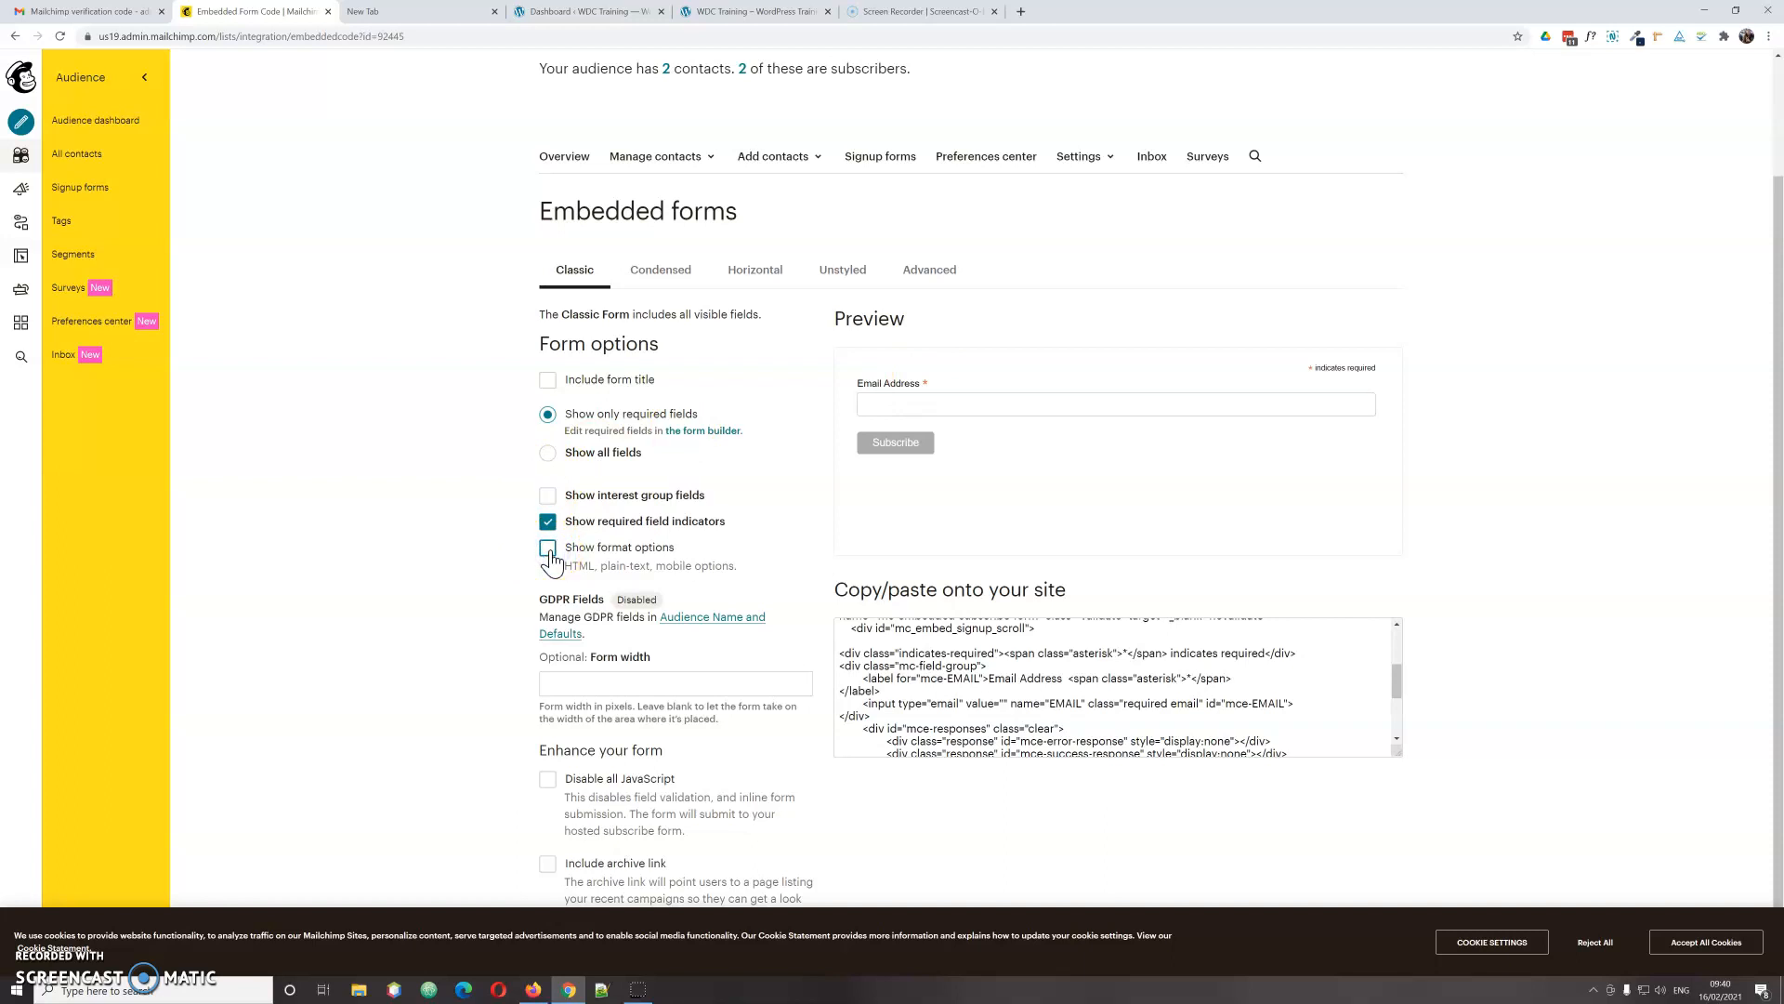
scroll(551, 561, down, 1)
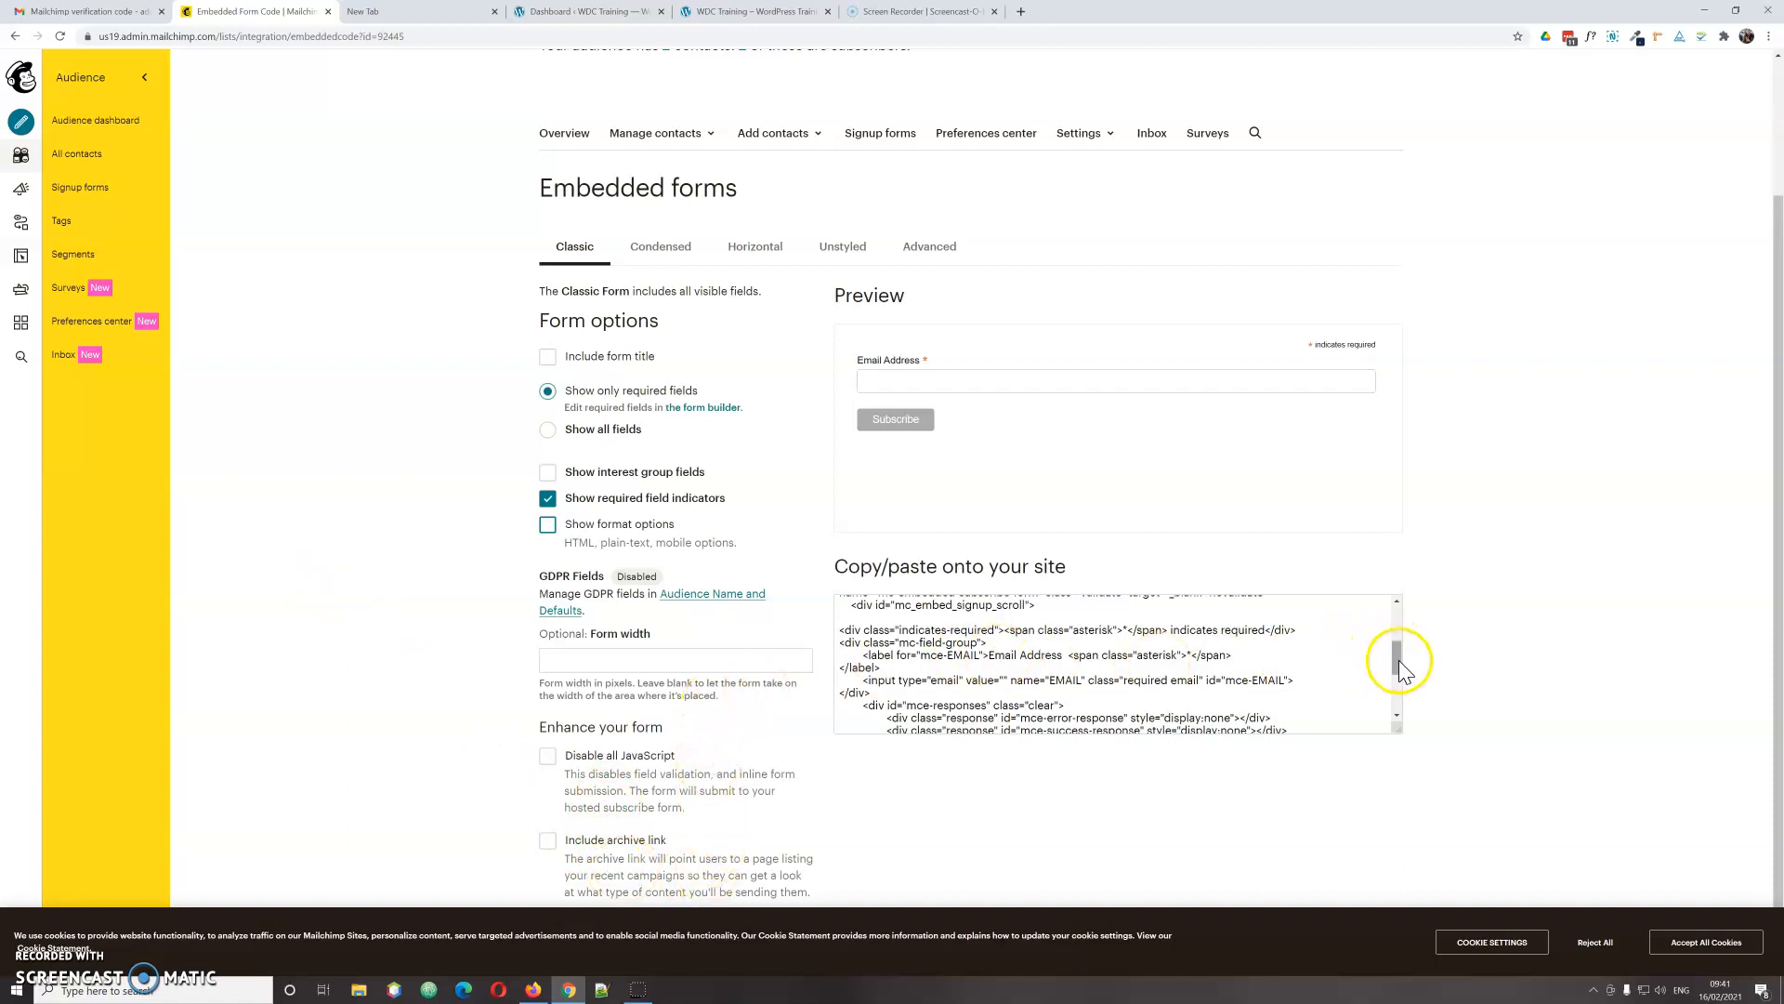
drag(1398, 660, 1405, 585)
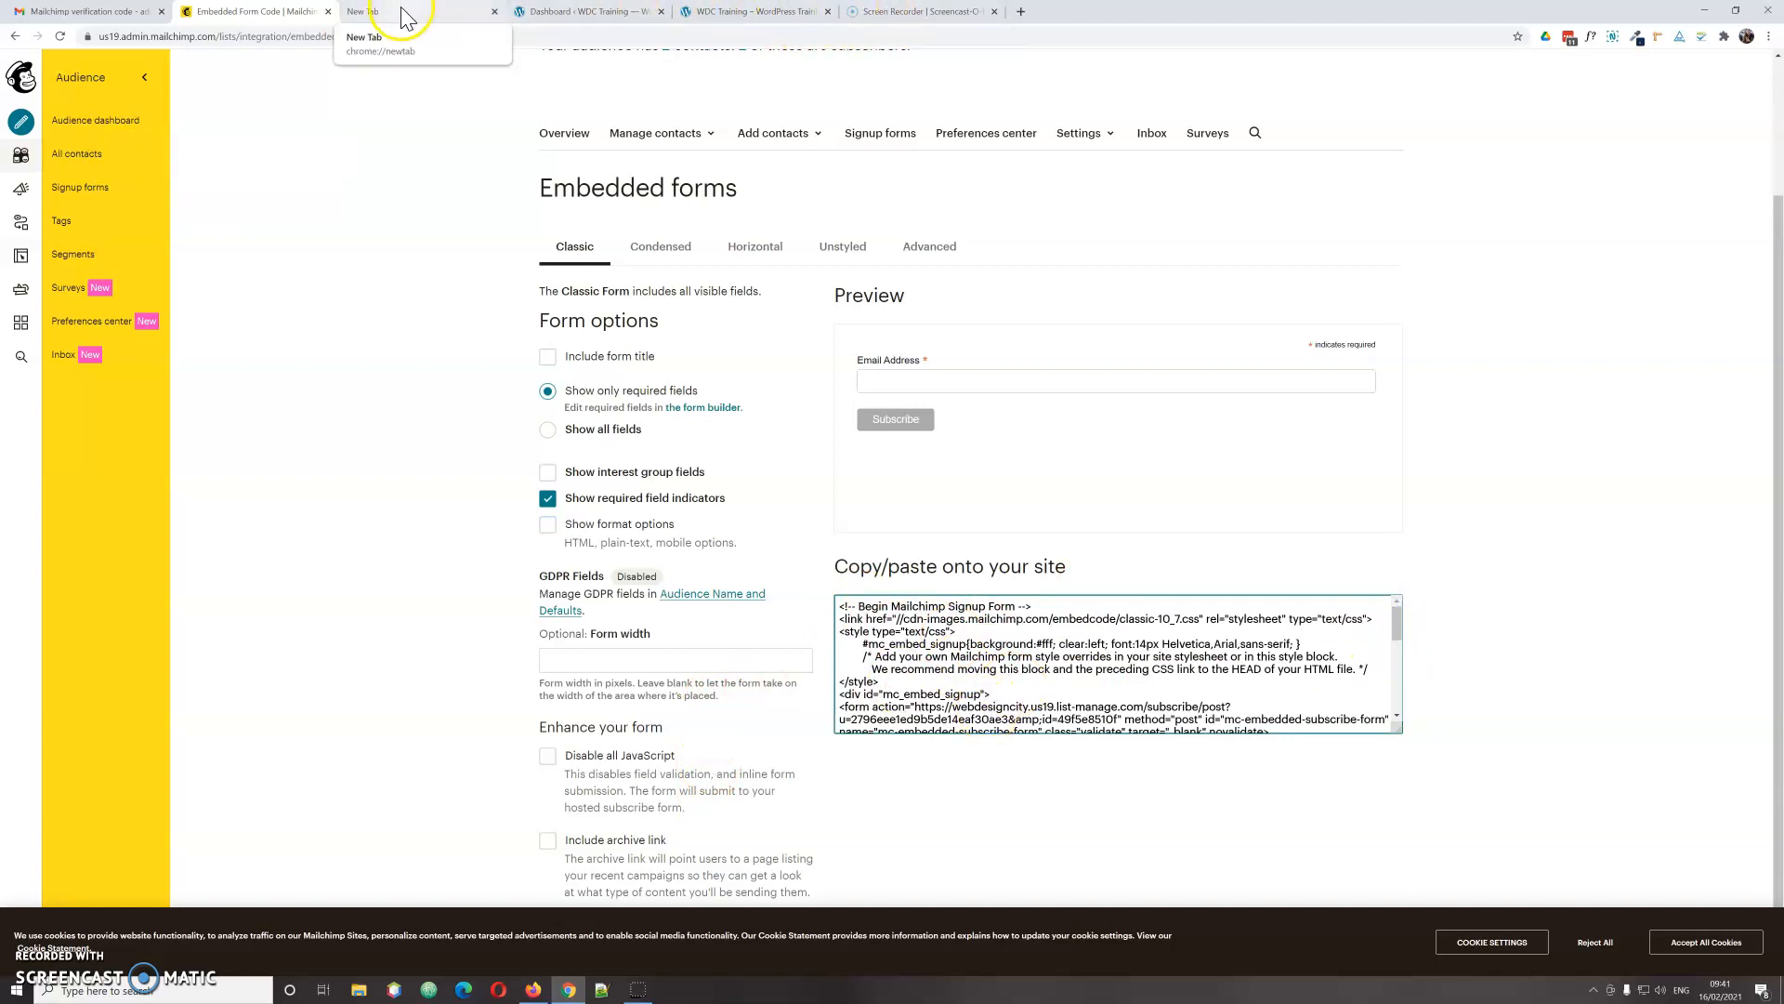
Step: Look over the live WDC Training site, then return to the WordPress admin dashboard
click(560, 15)
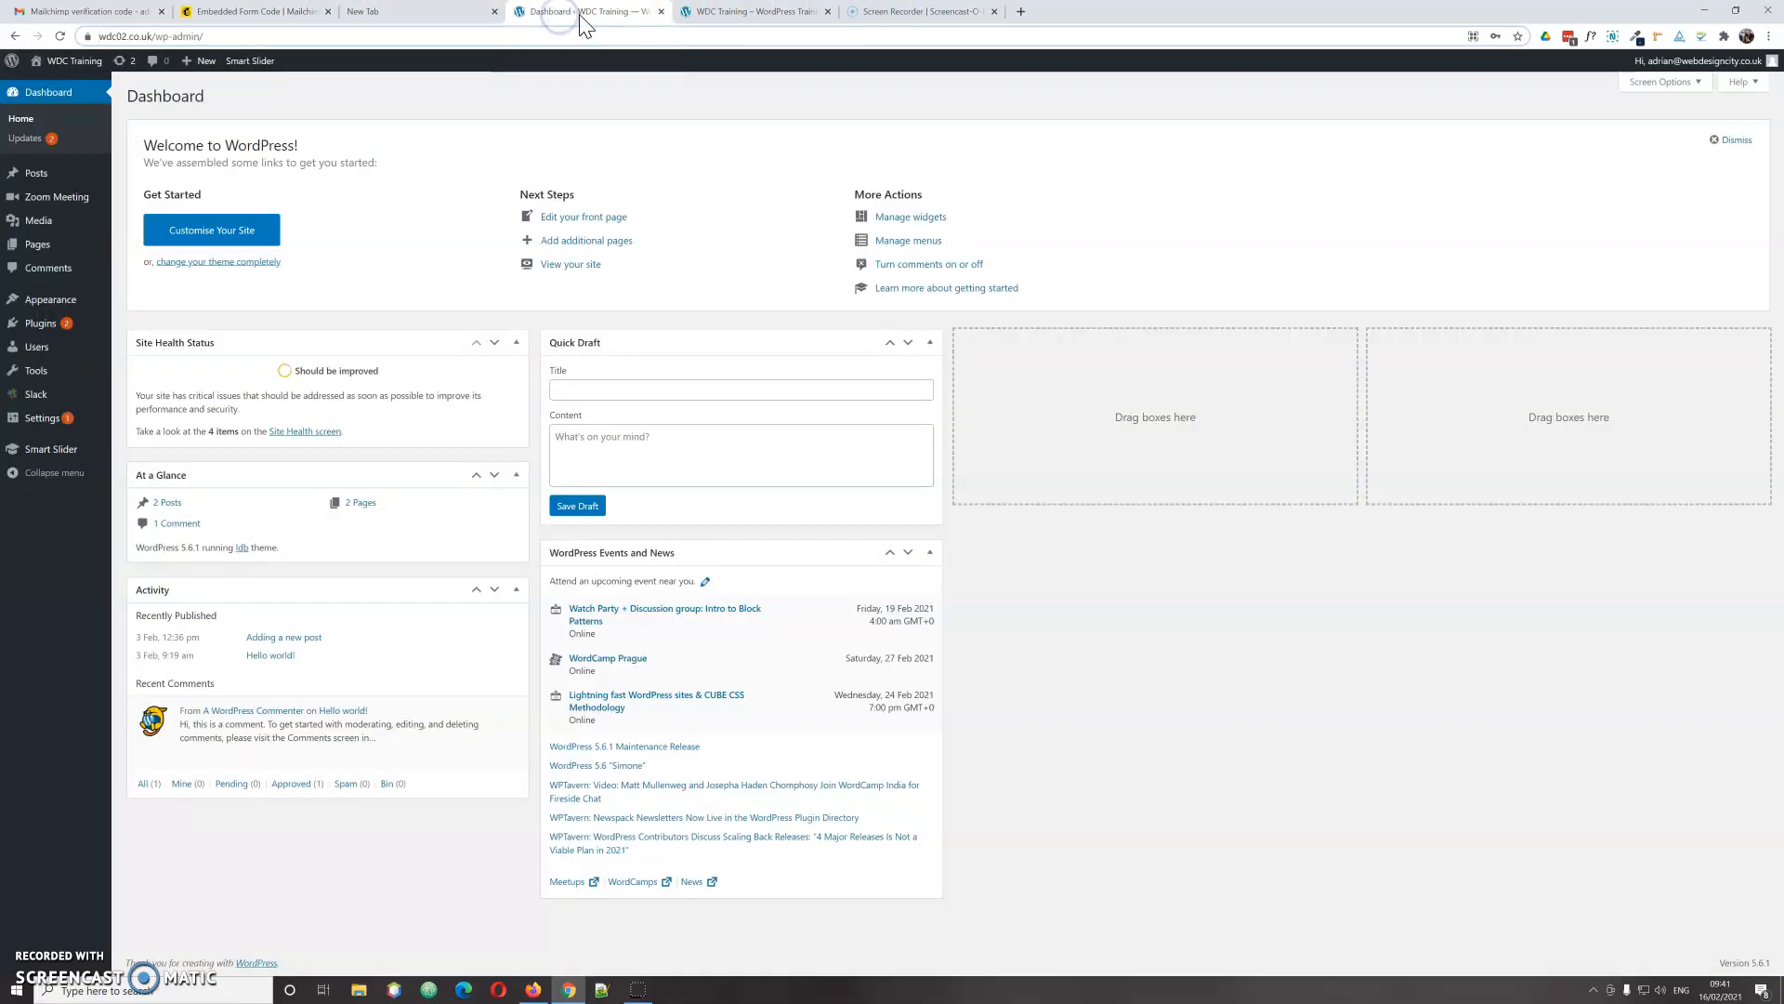
click(723, 13)
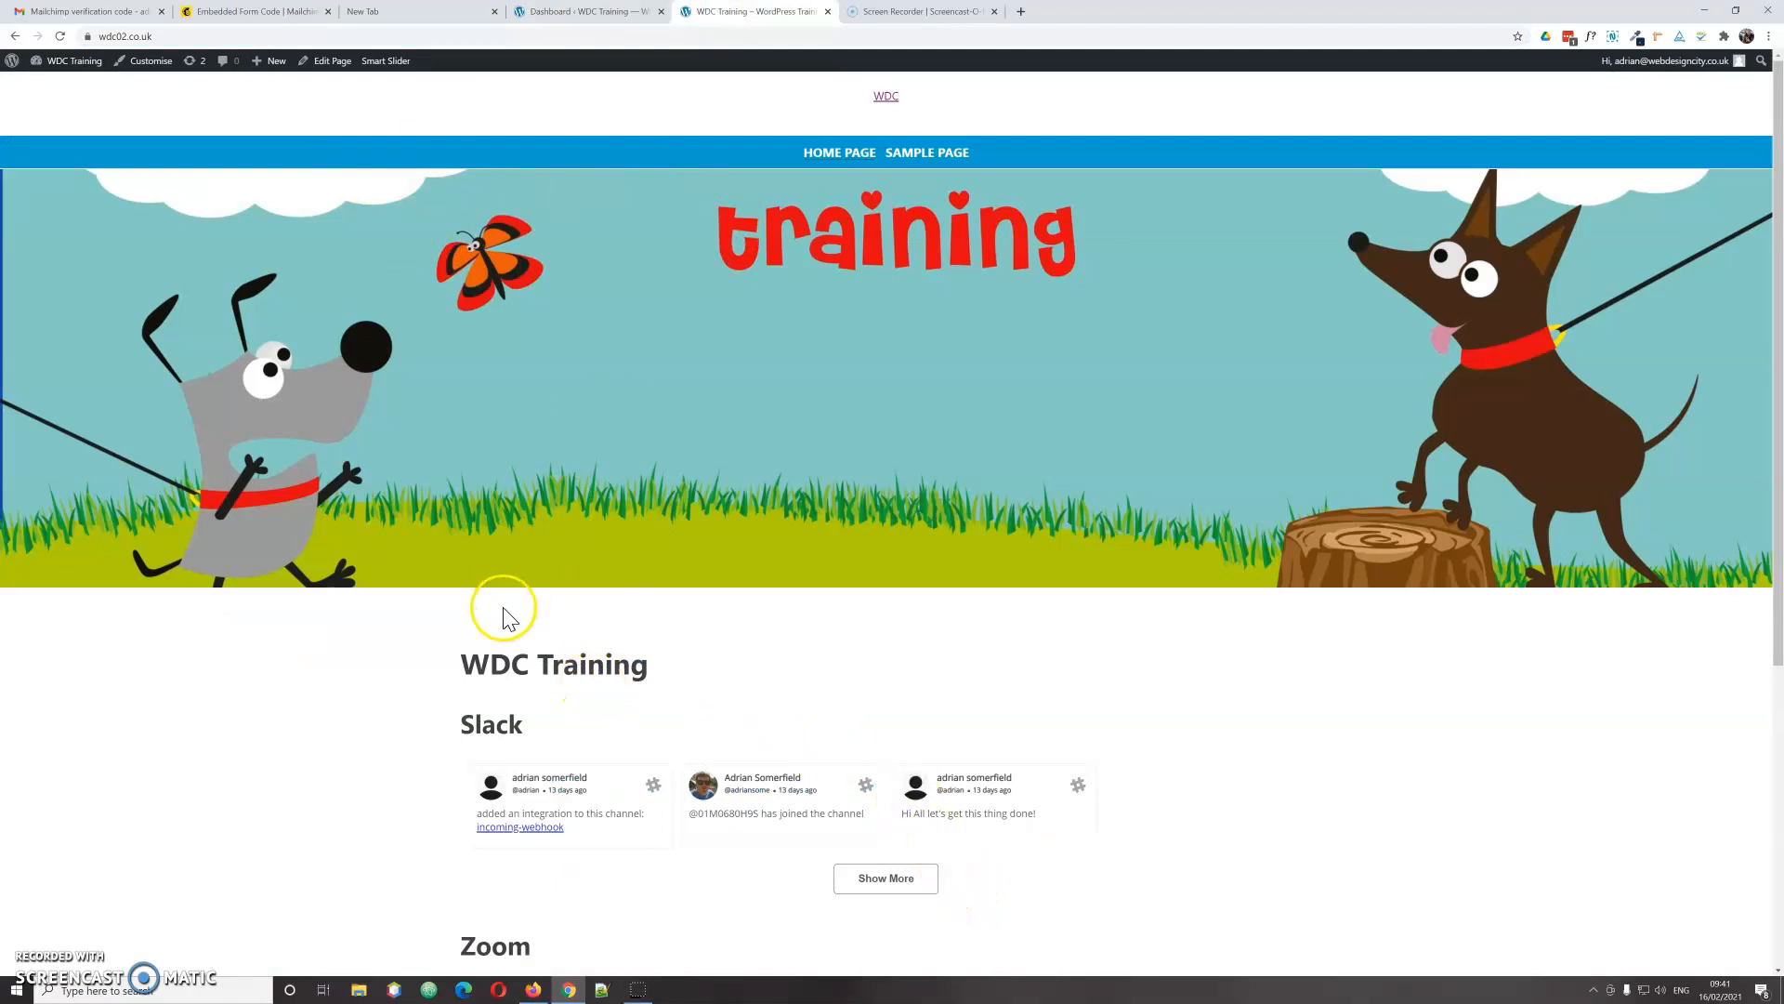
drag(654, 671, 492, 668)
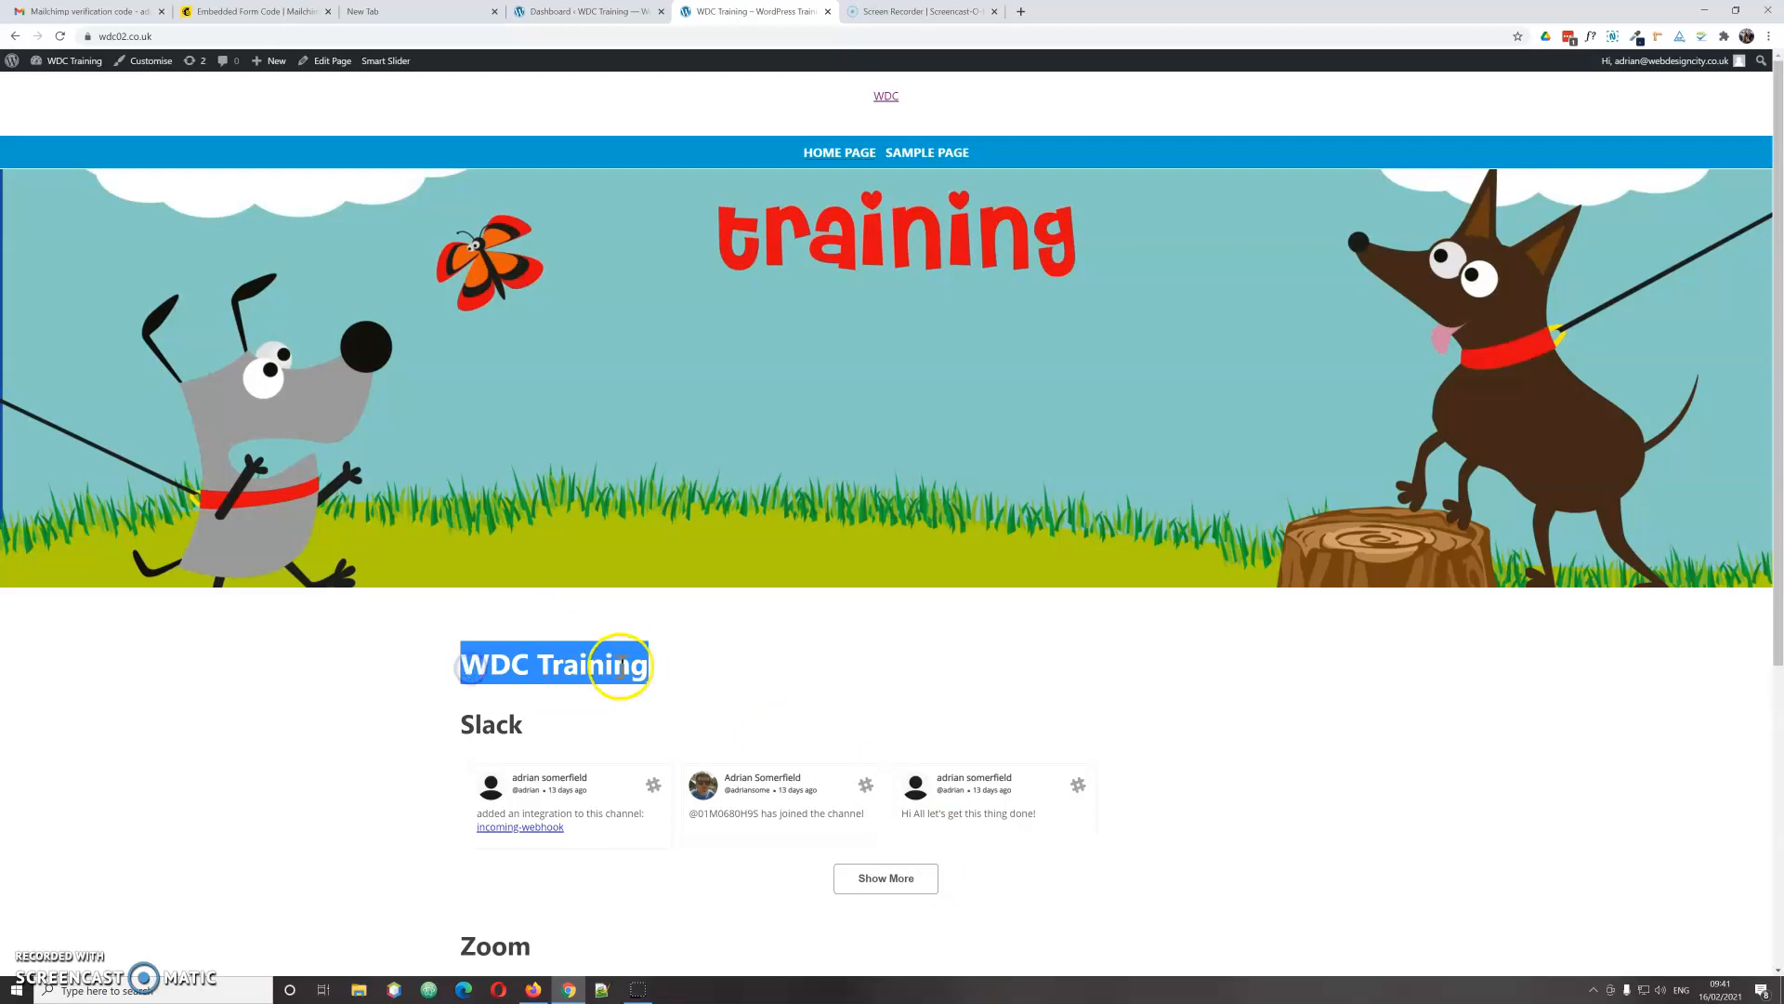
click(675, 686)
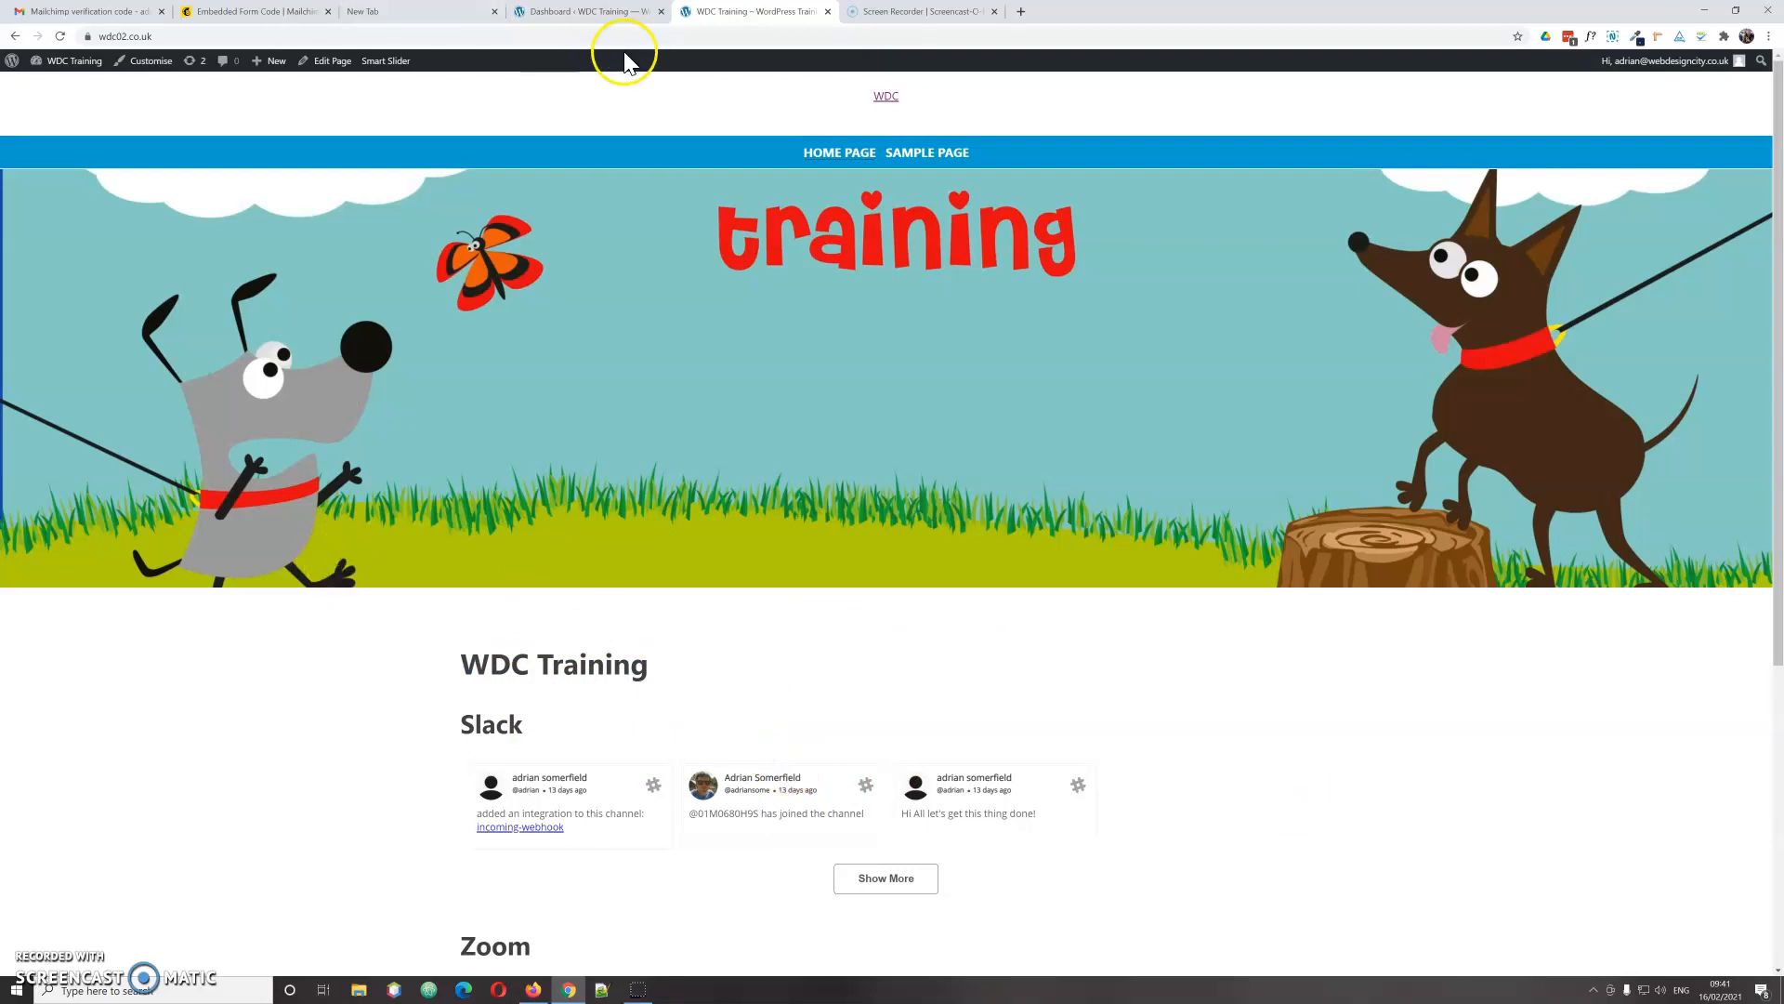
click(591, 13)
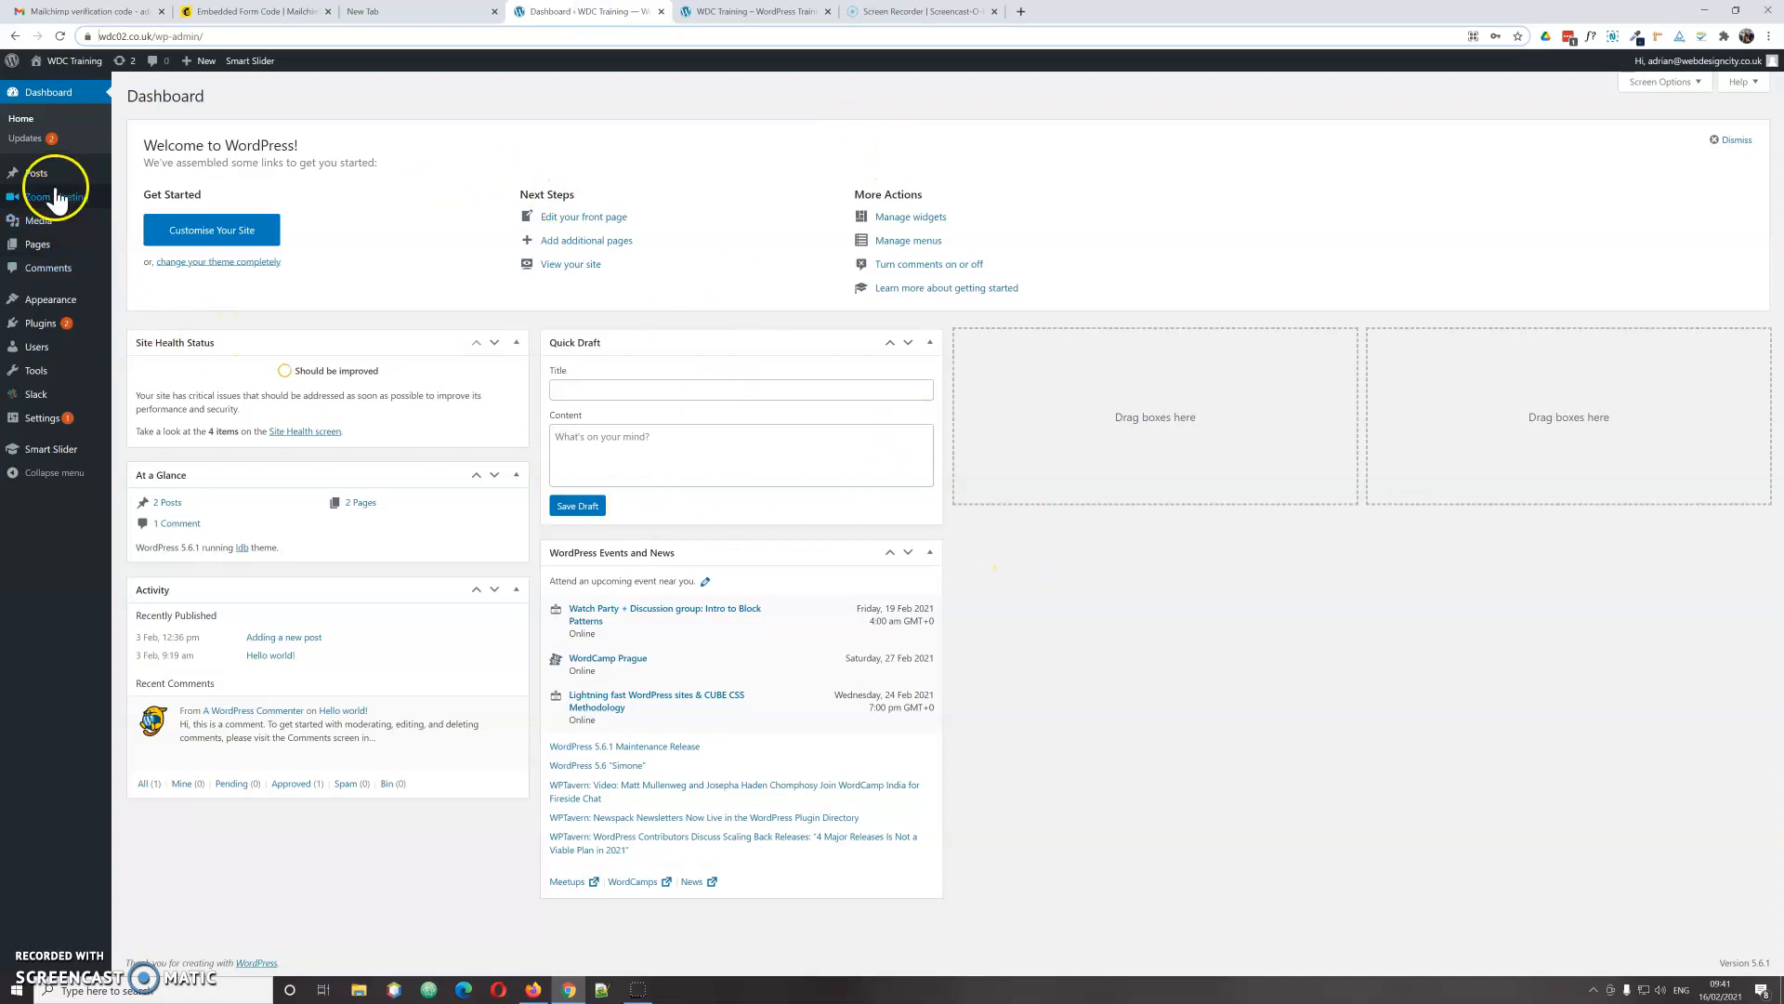
Step: Open Home Page from All Pages in the block editor and dismiss the welcome guide
mouse_move(40, 251)
click(141, 247)
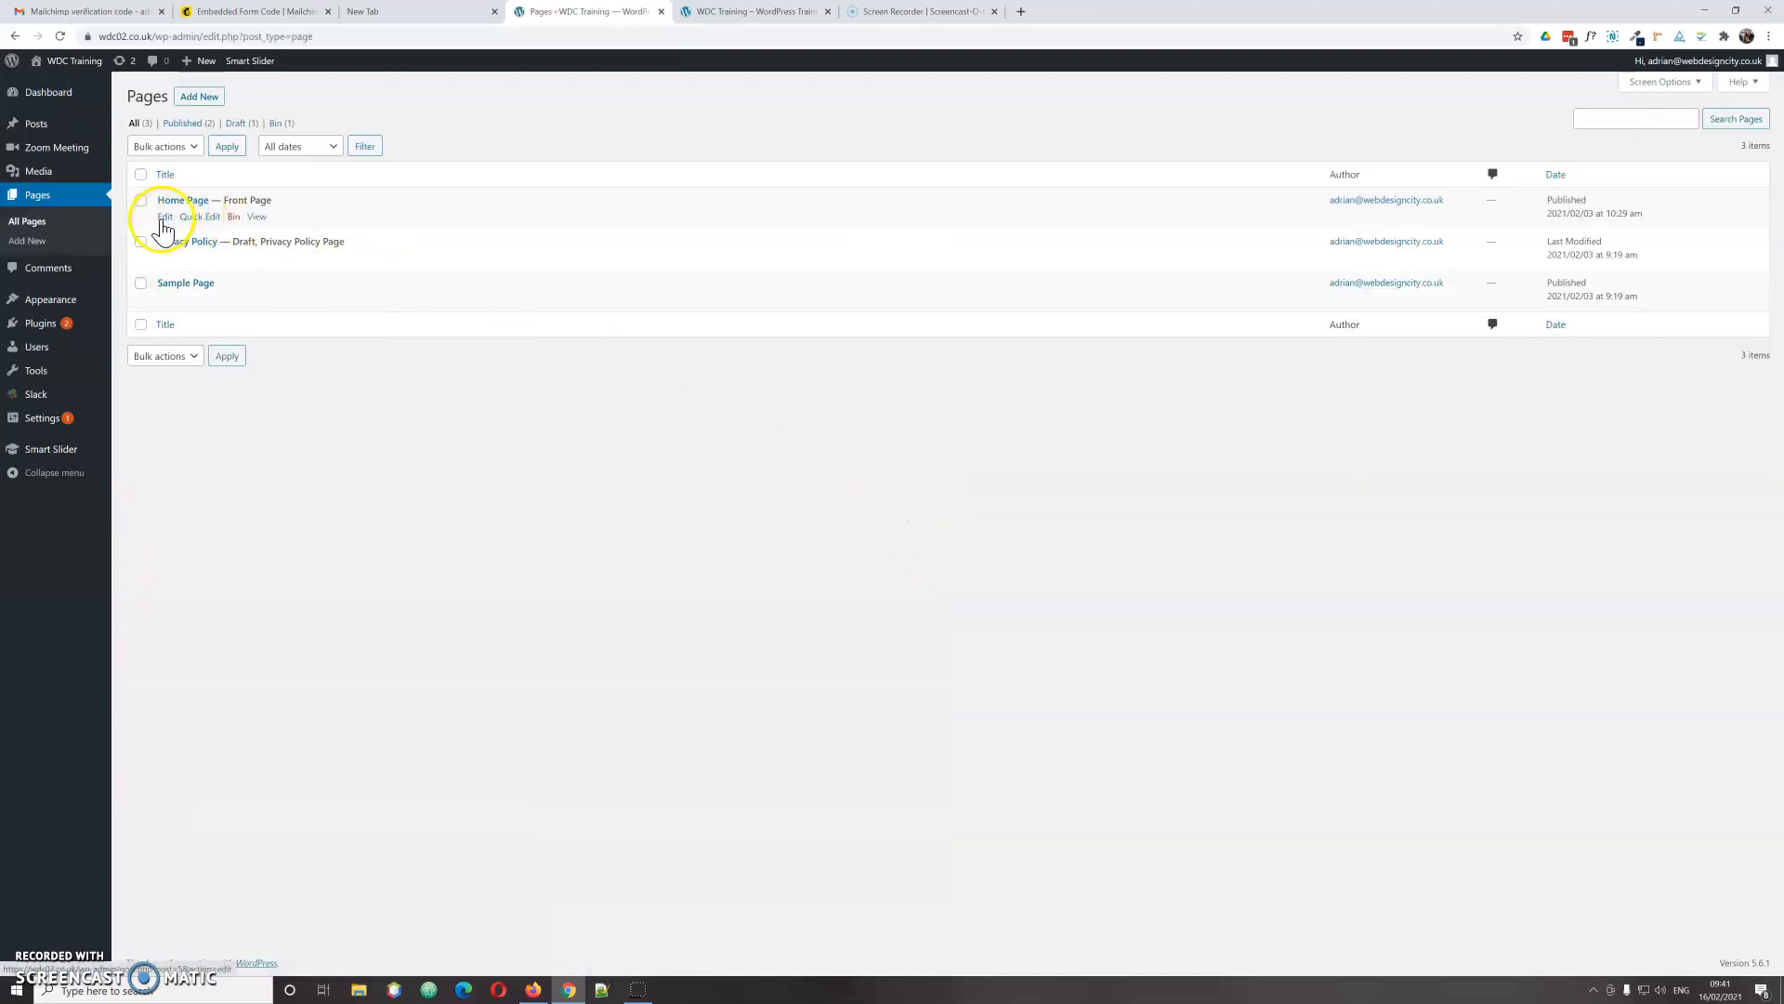
click(165, 219)
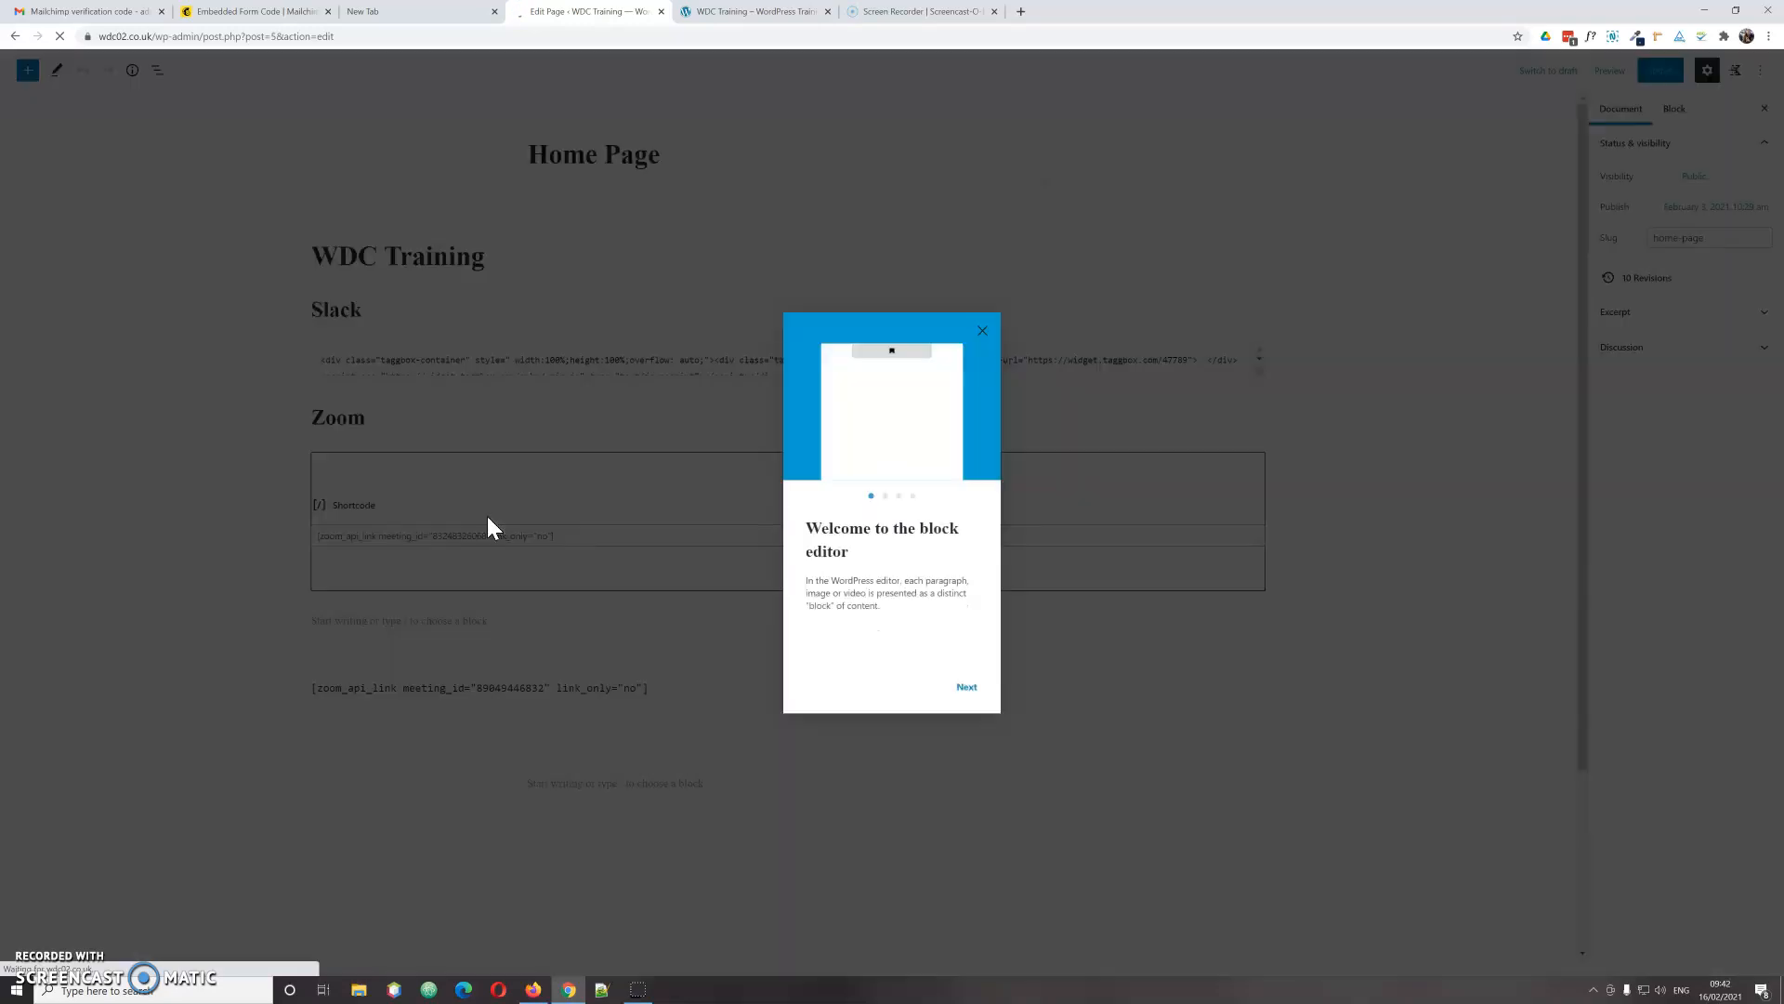
click(982, 332)
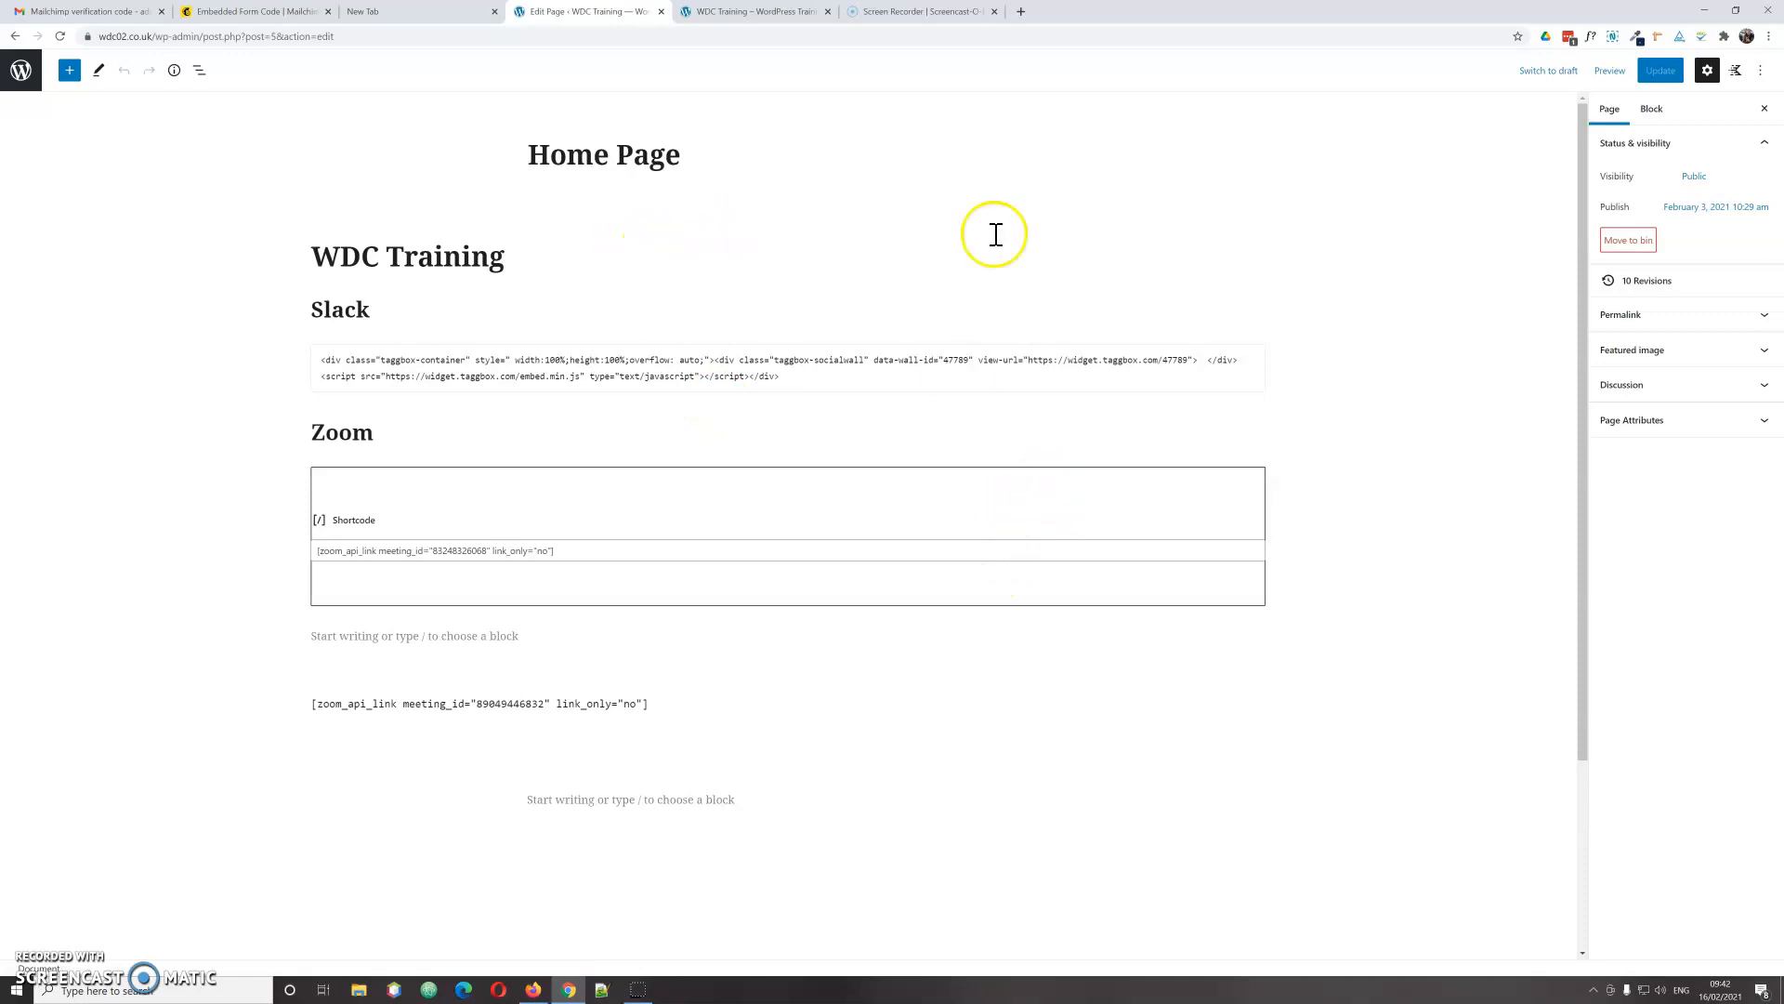
Step: Insert a two-column Row Layout block below the WDC Training heading and start a left-column block
click(527, 255)
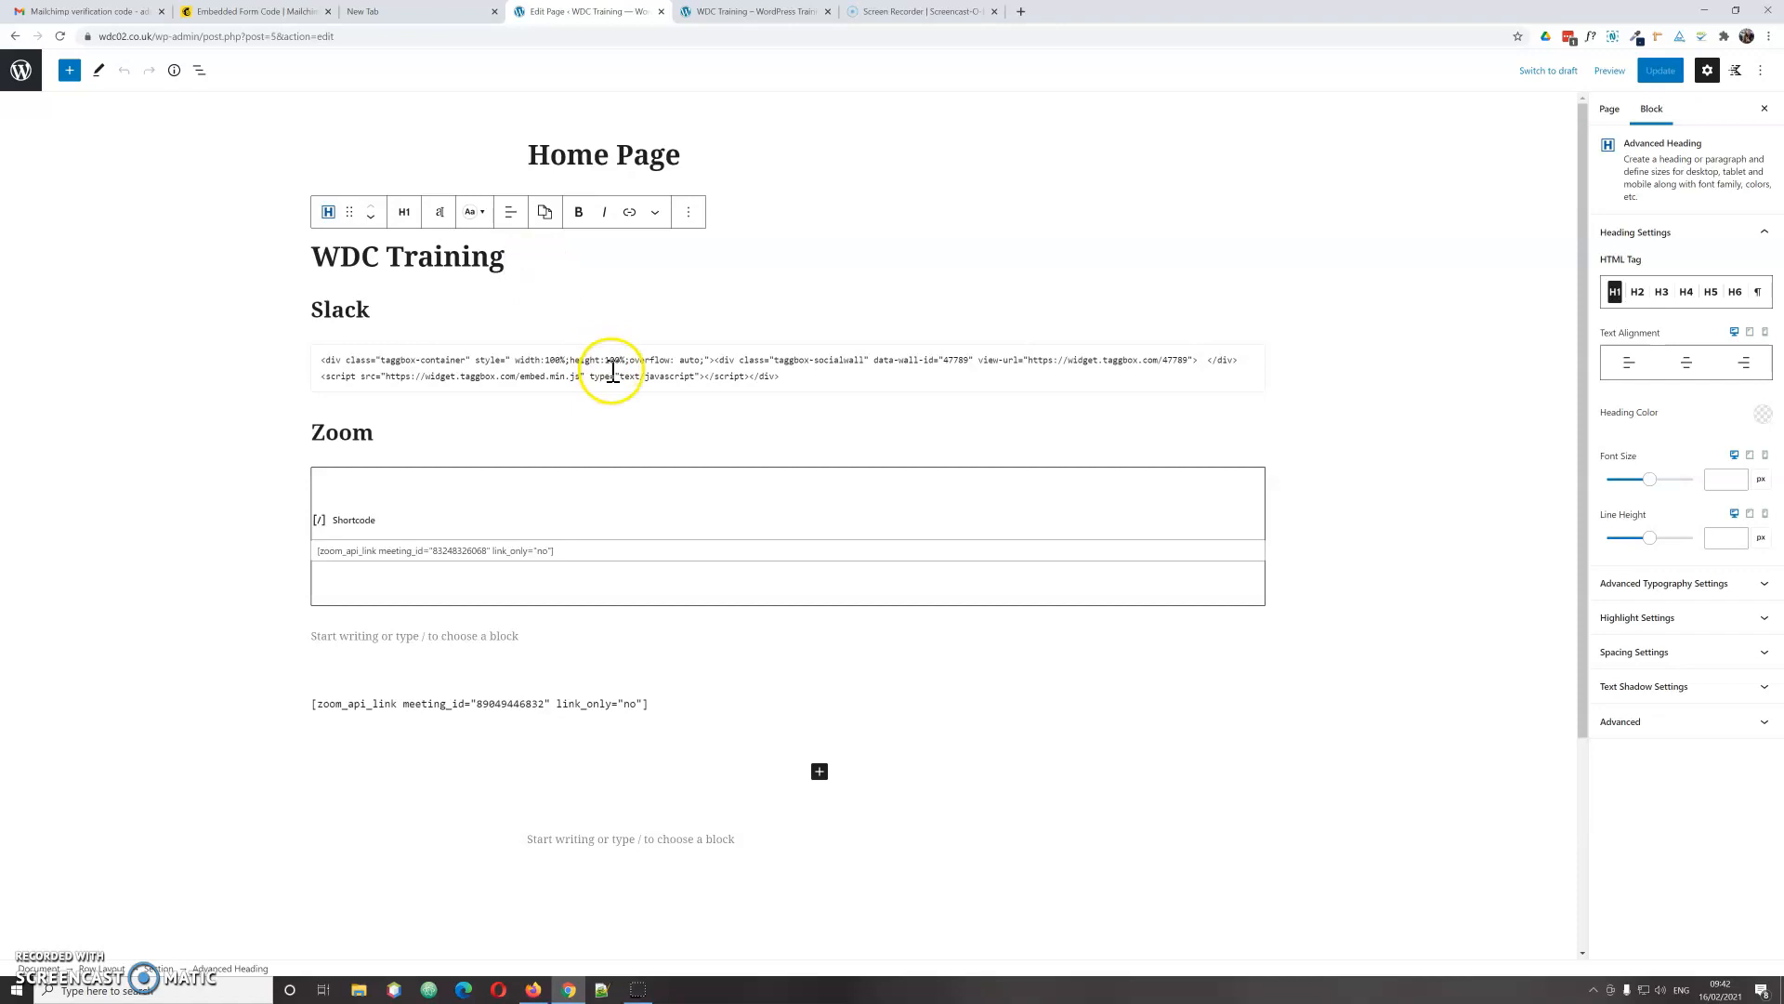
key(Return)
click(1251, 244)
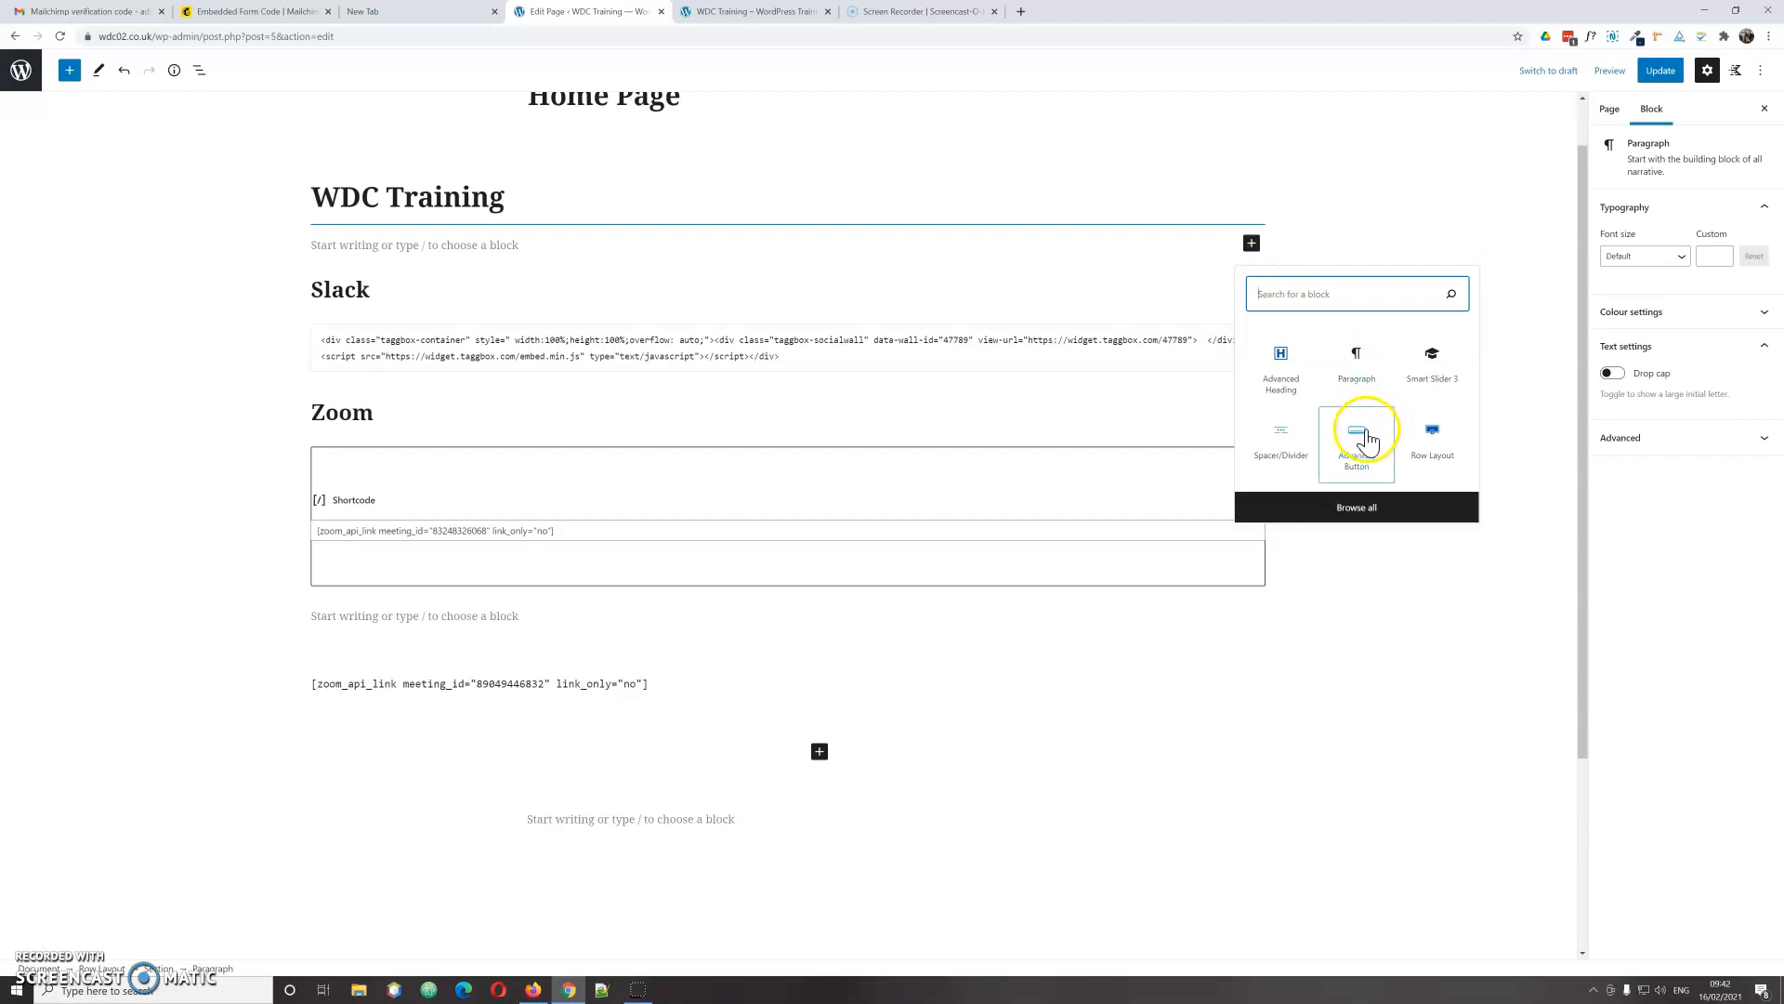
click(1438, 437)
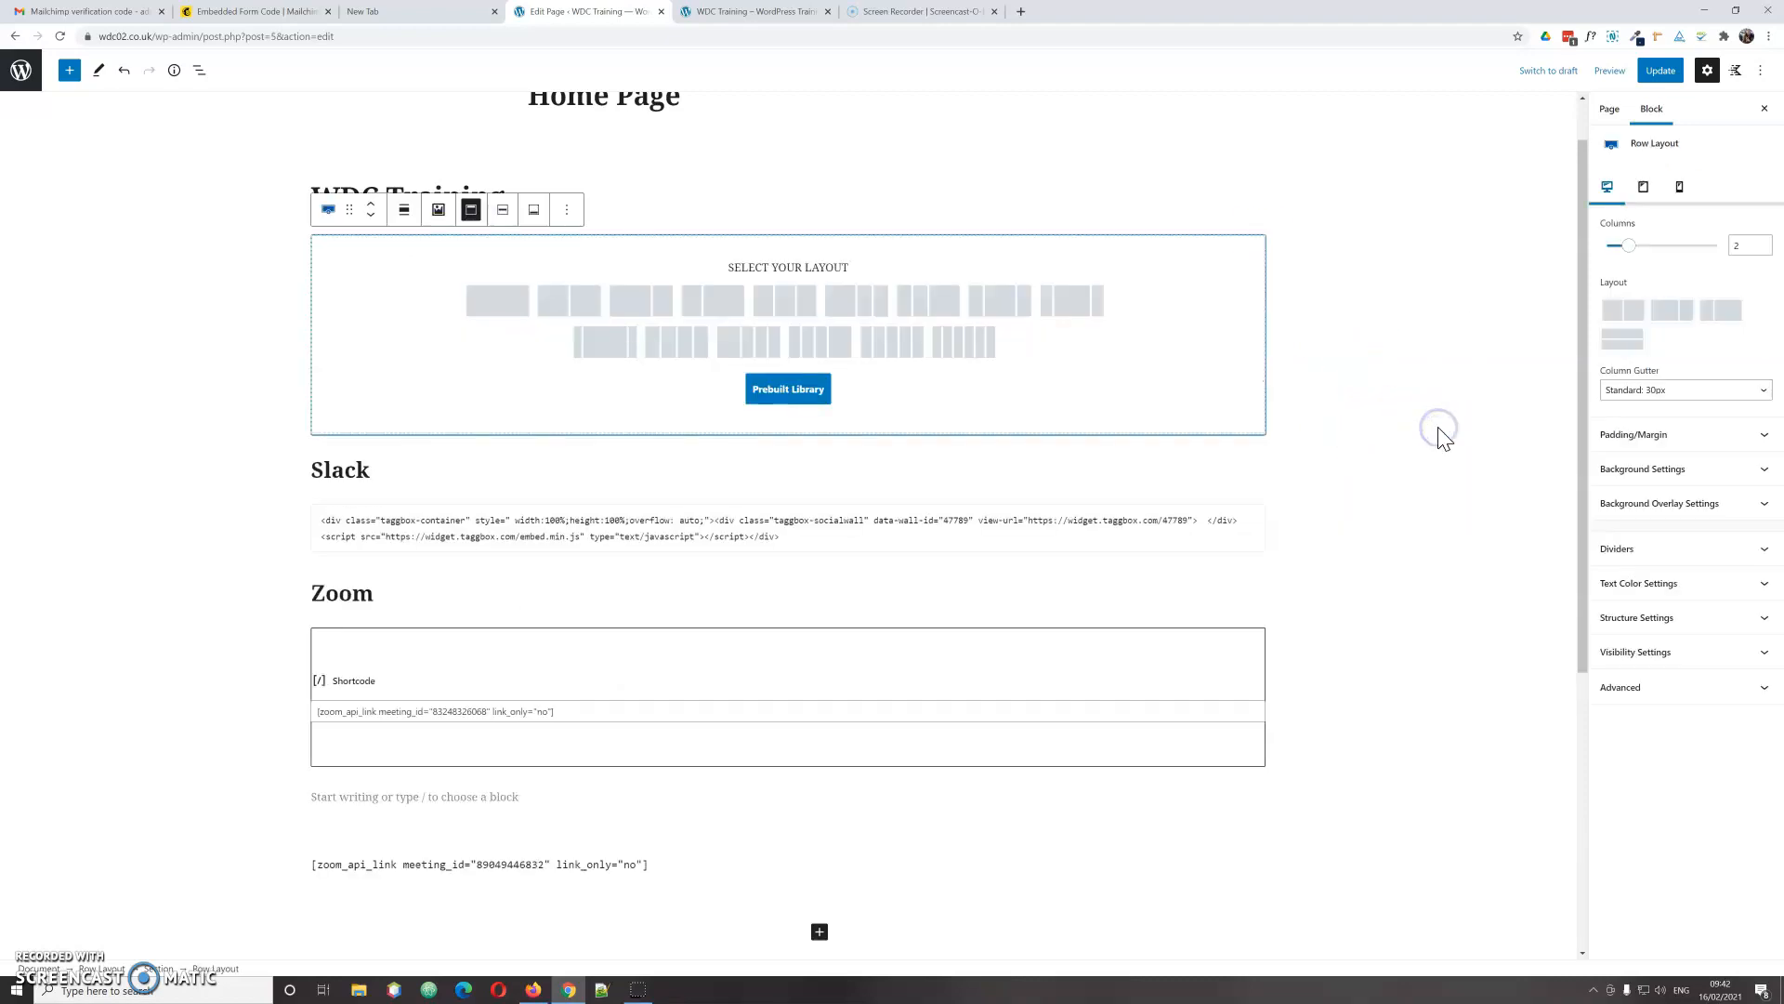
click(577, 303)
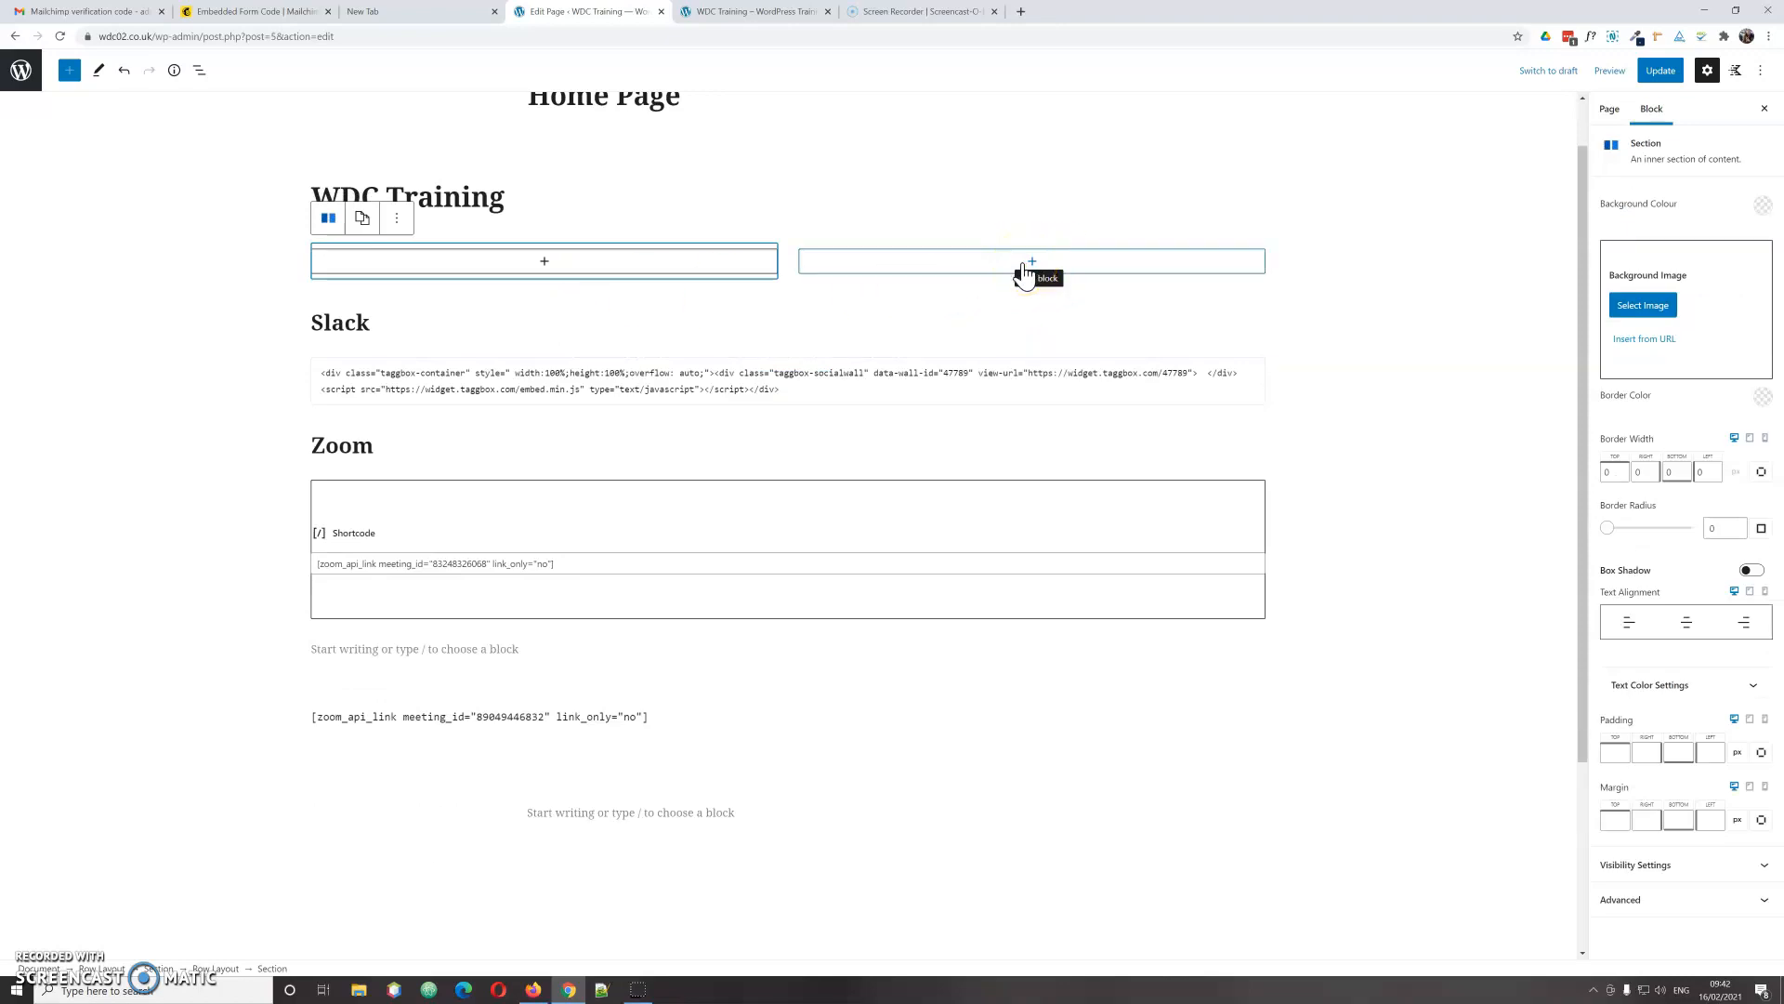
click(547, 271)
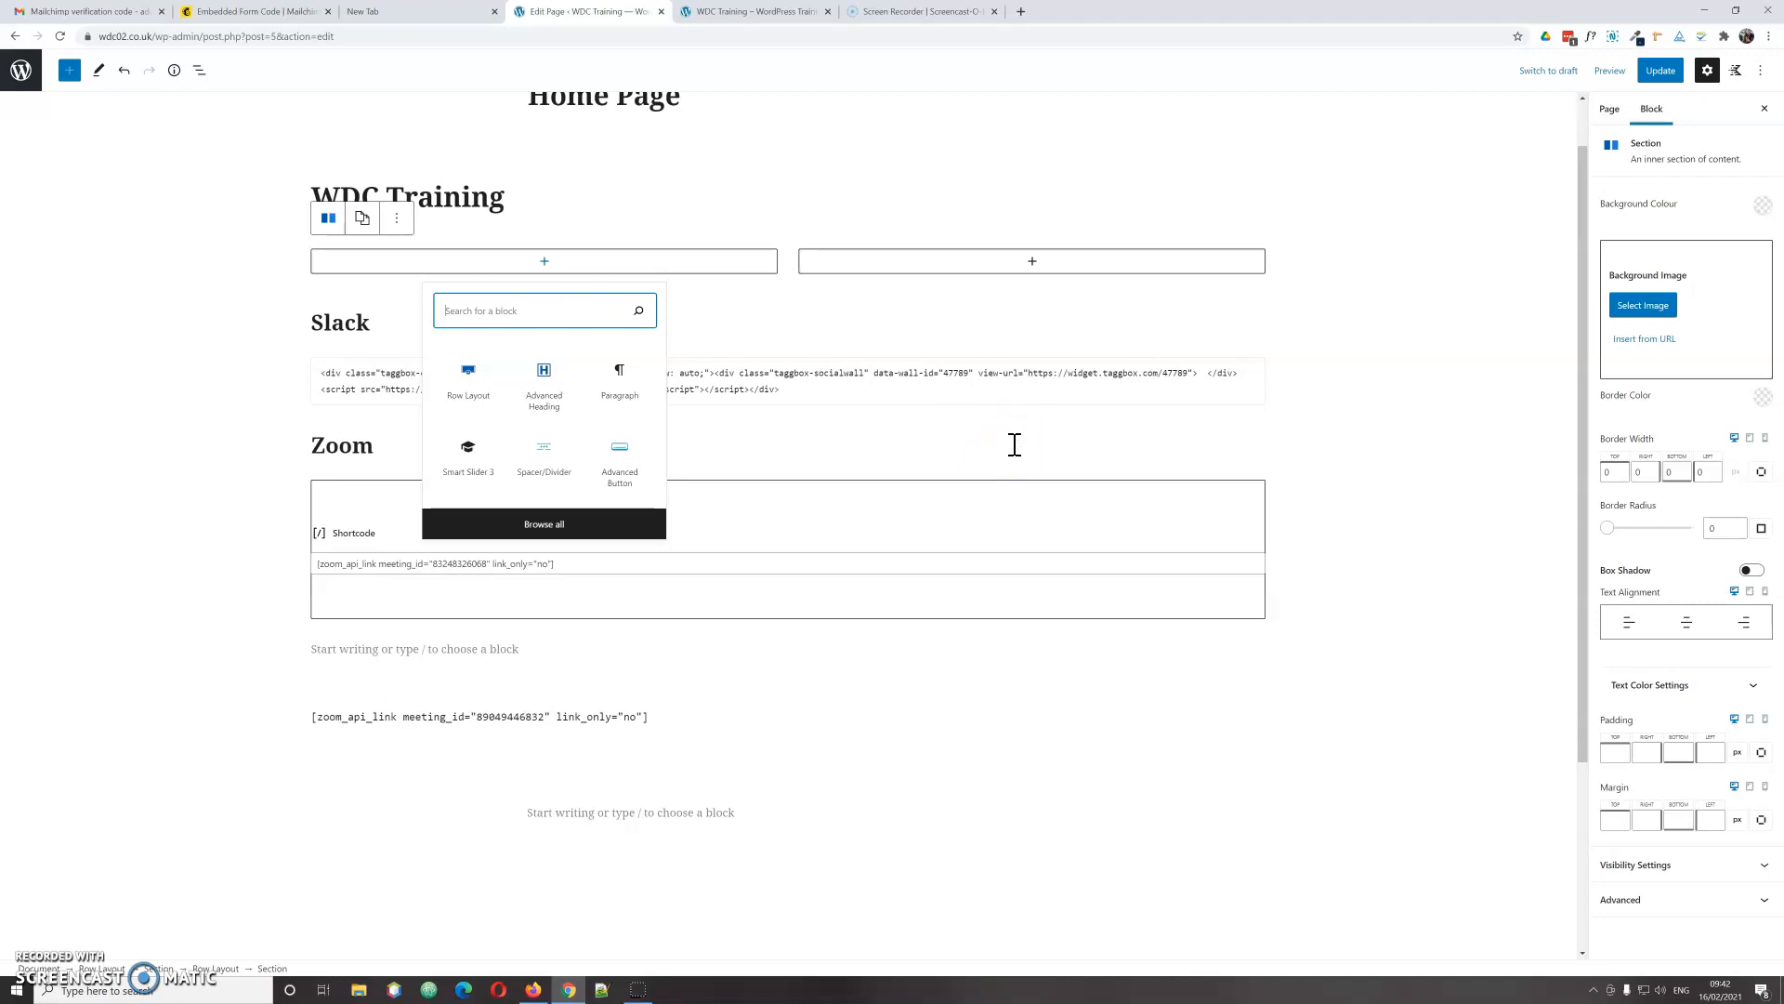
Step: Add an Image block to the left column using the 'ima' block search
click(552, 310)
text(ima)
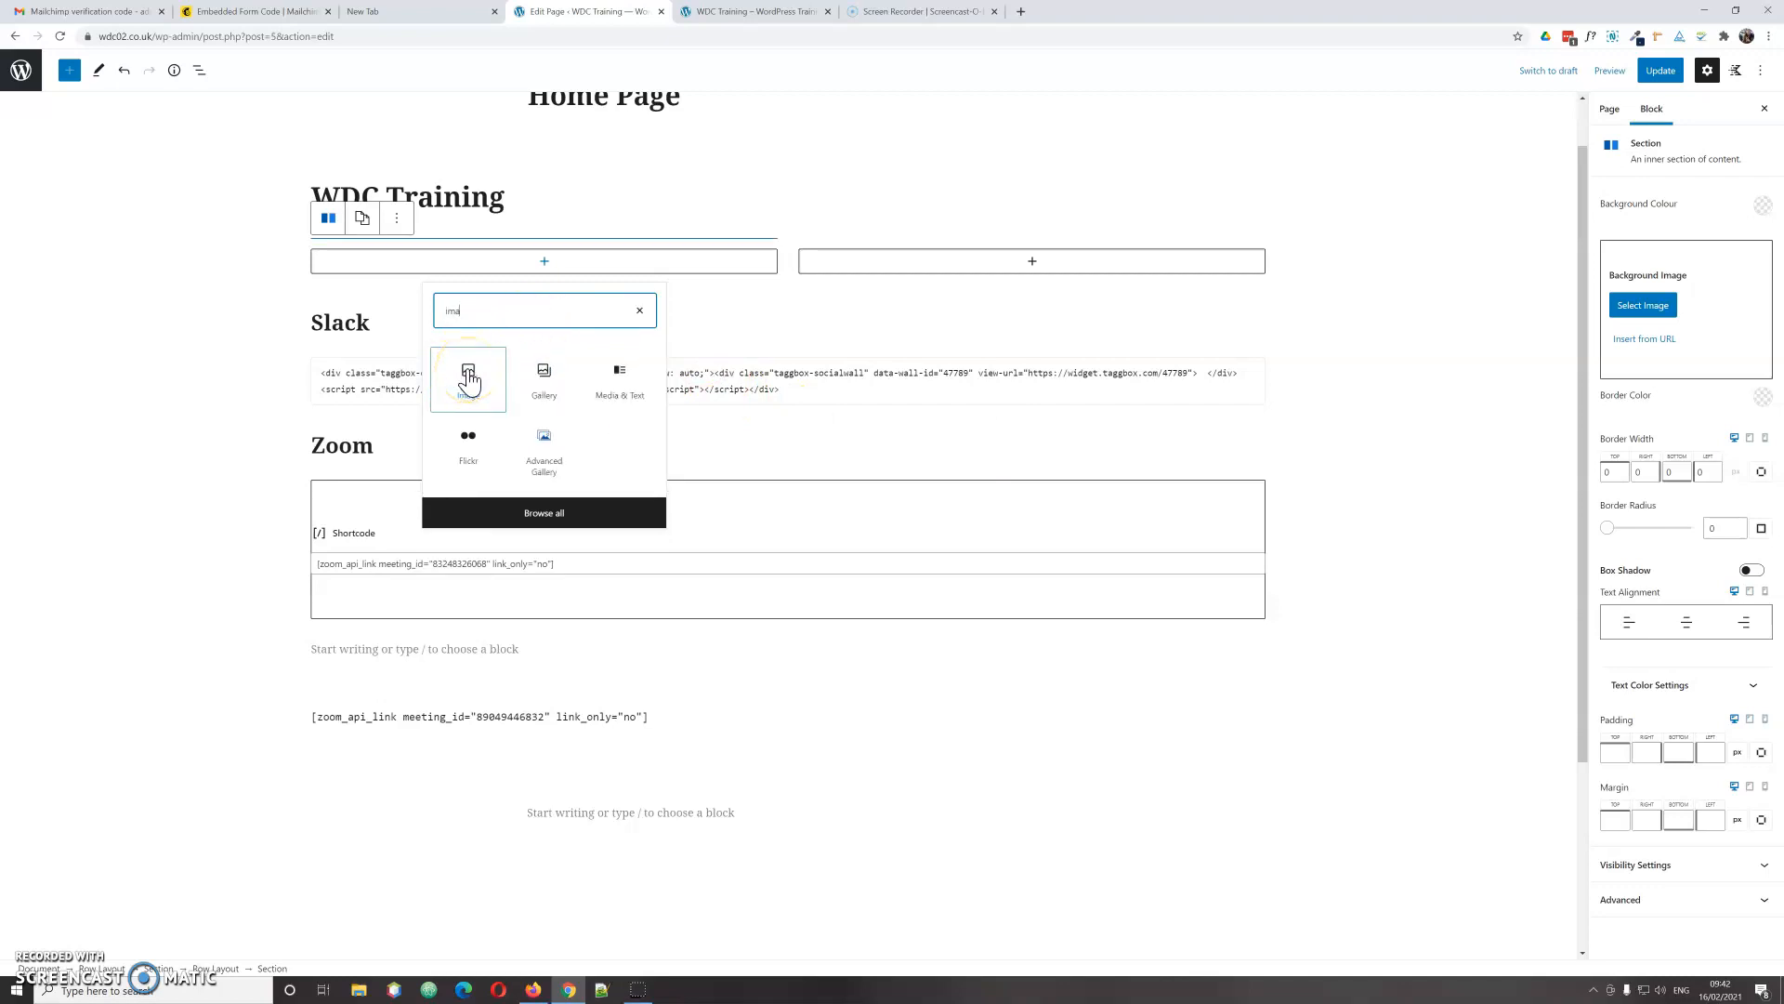
click(469, 379)
click(421, 368)
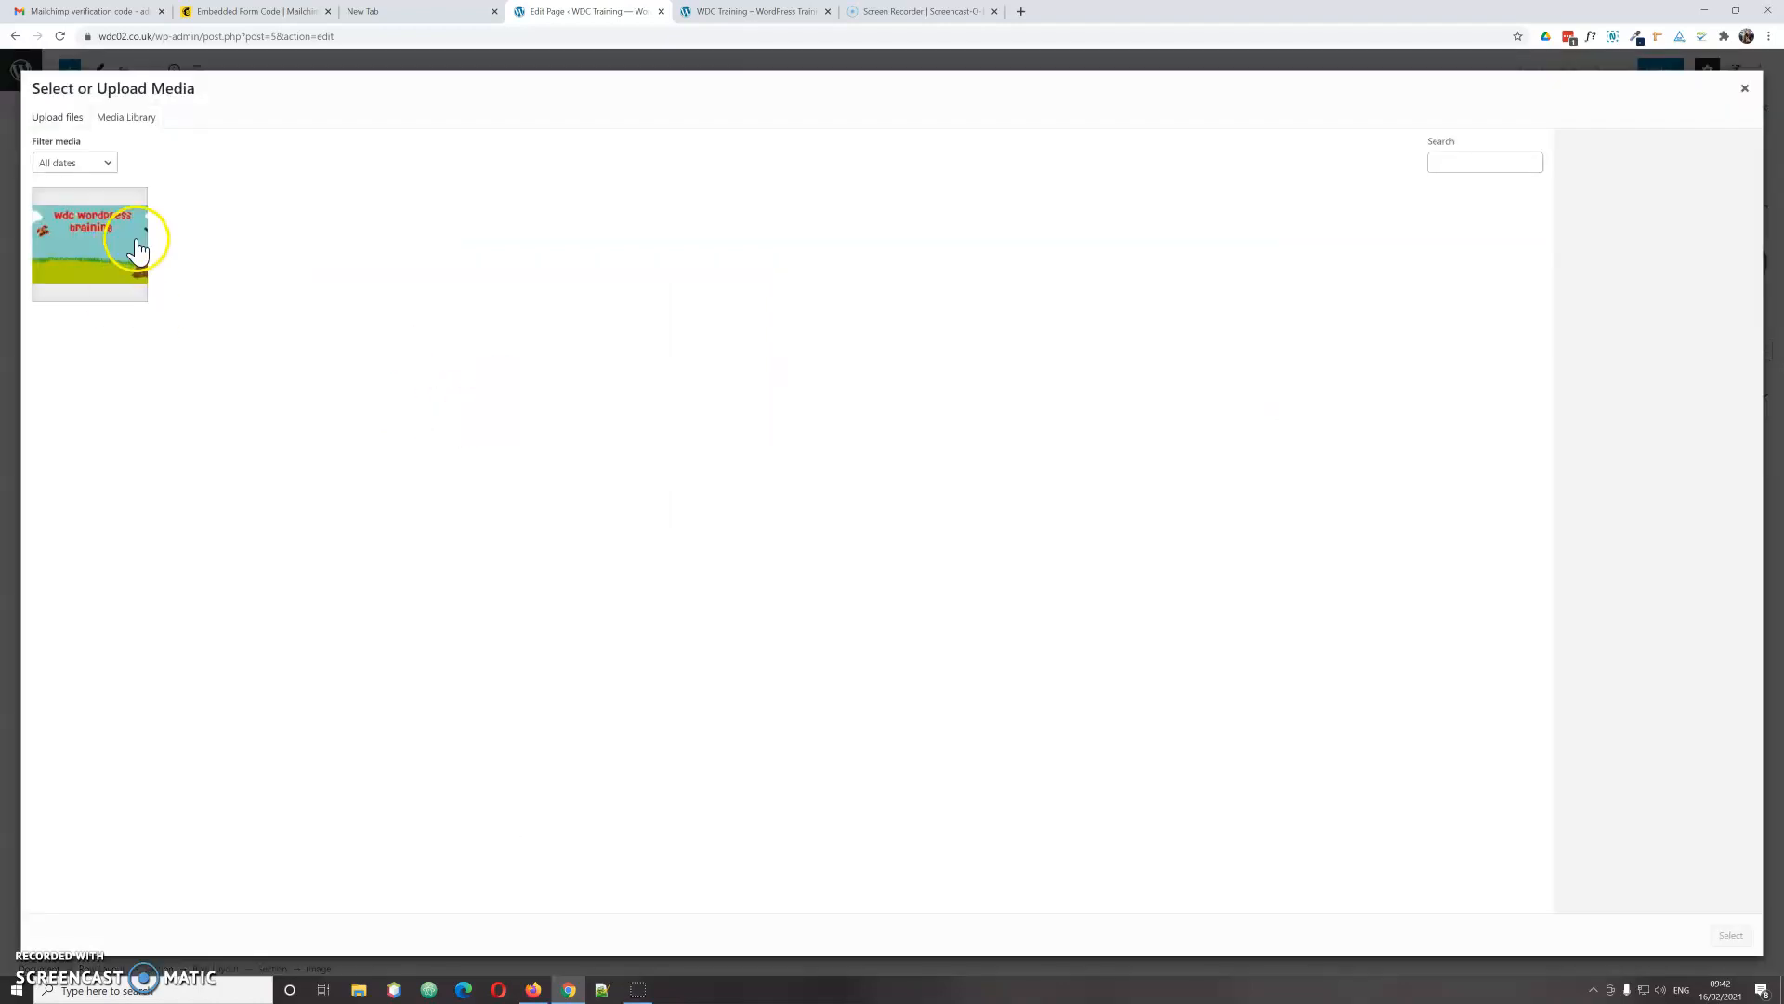
Step: Upload forget me not.jpg from the computer into the Media Library
click(54, 119)
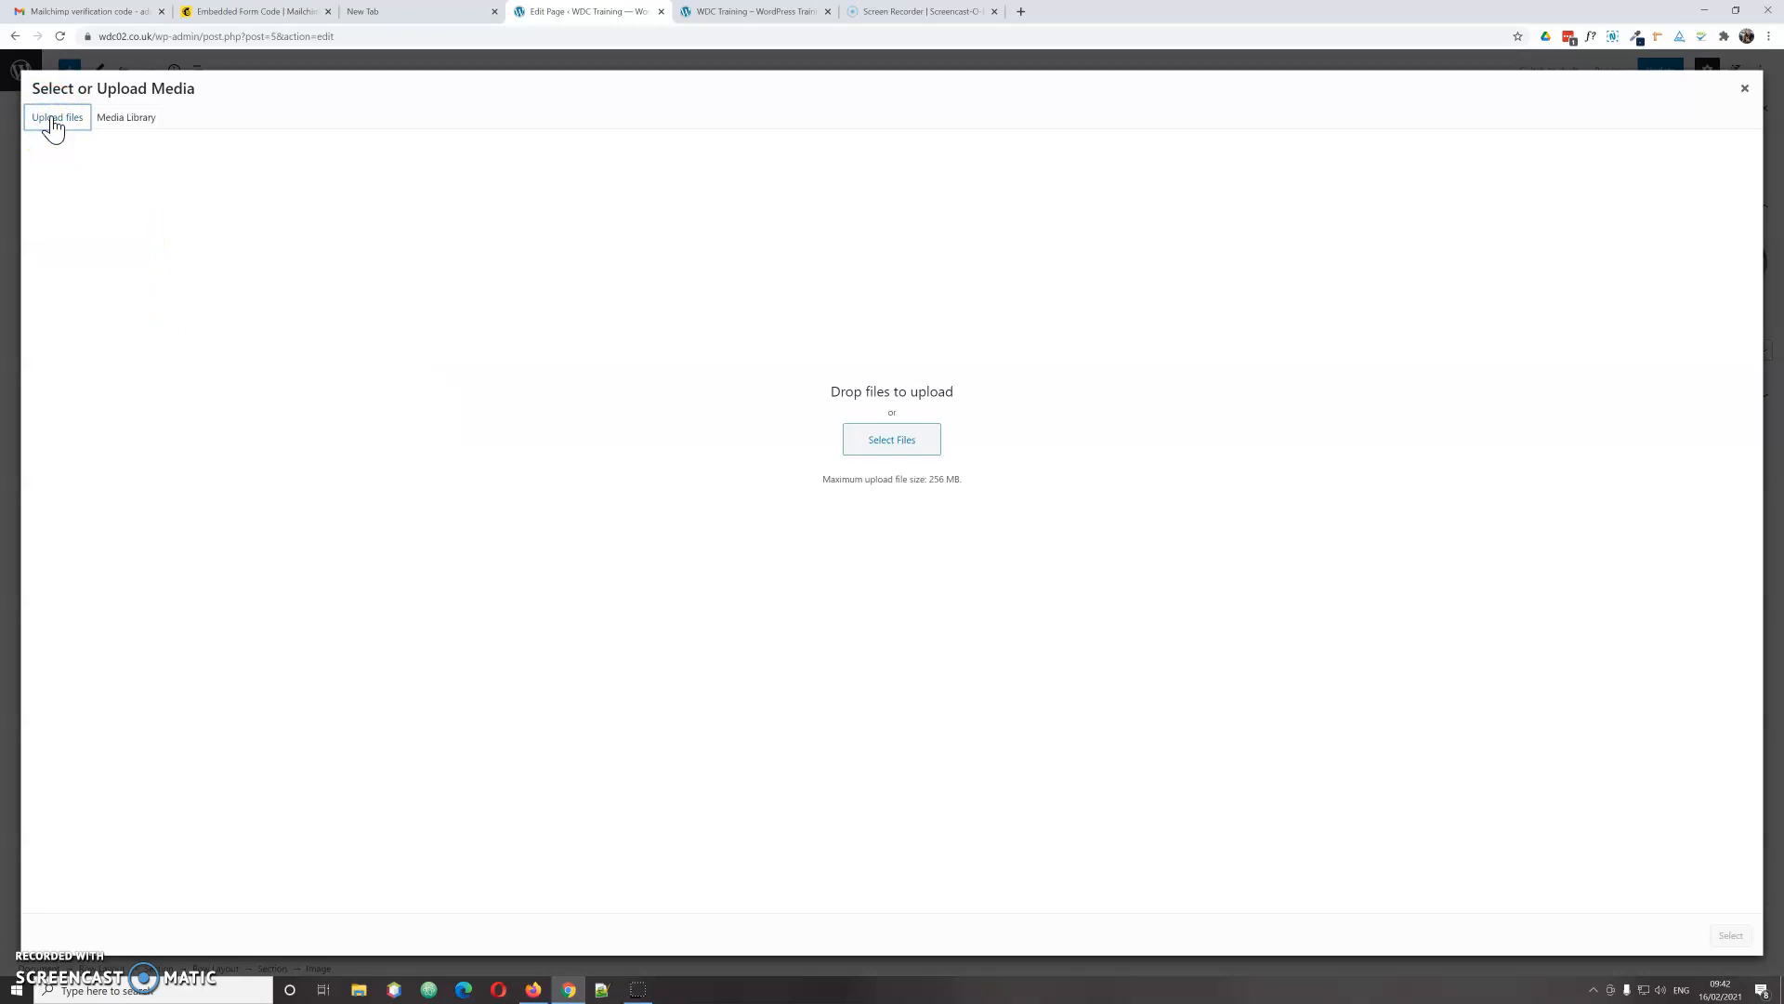
click(869, 439)
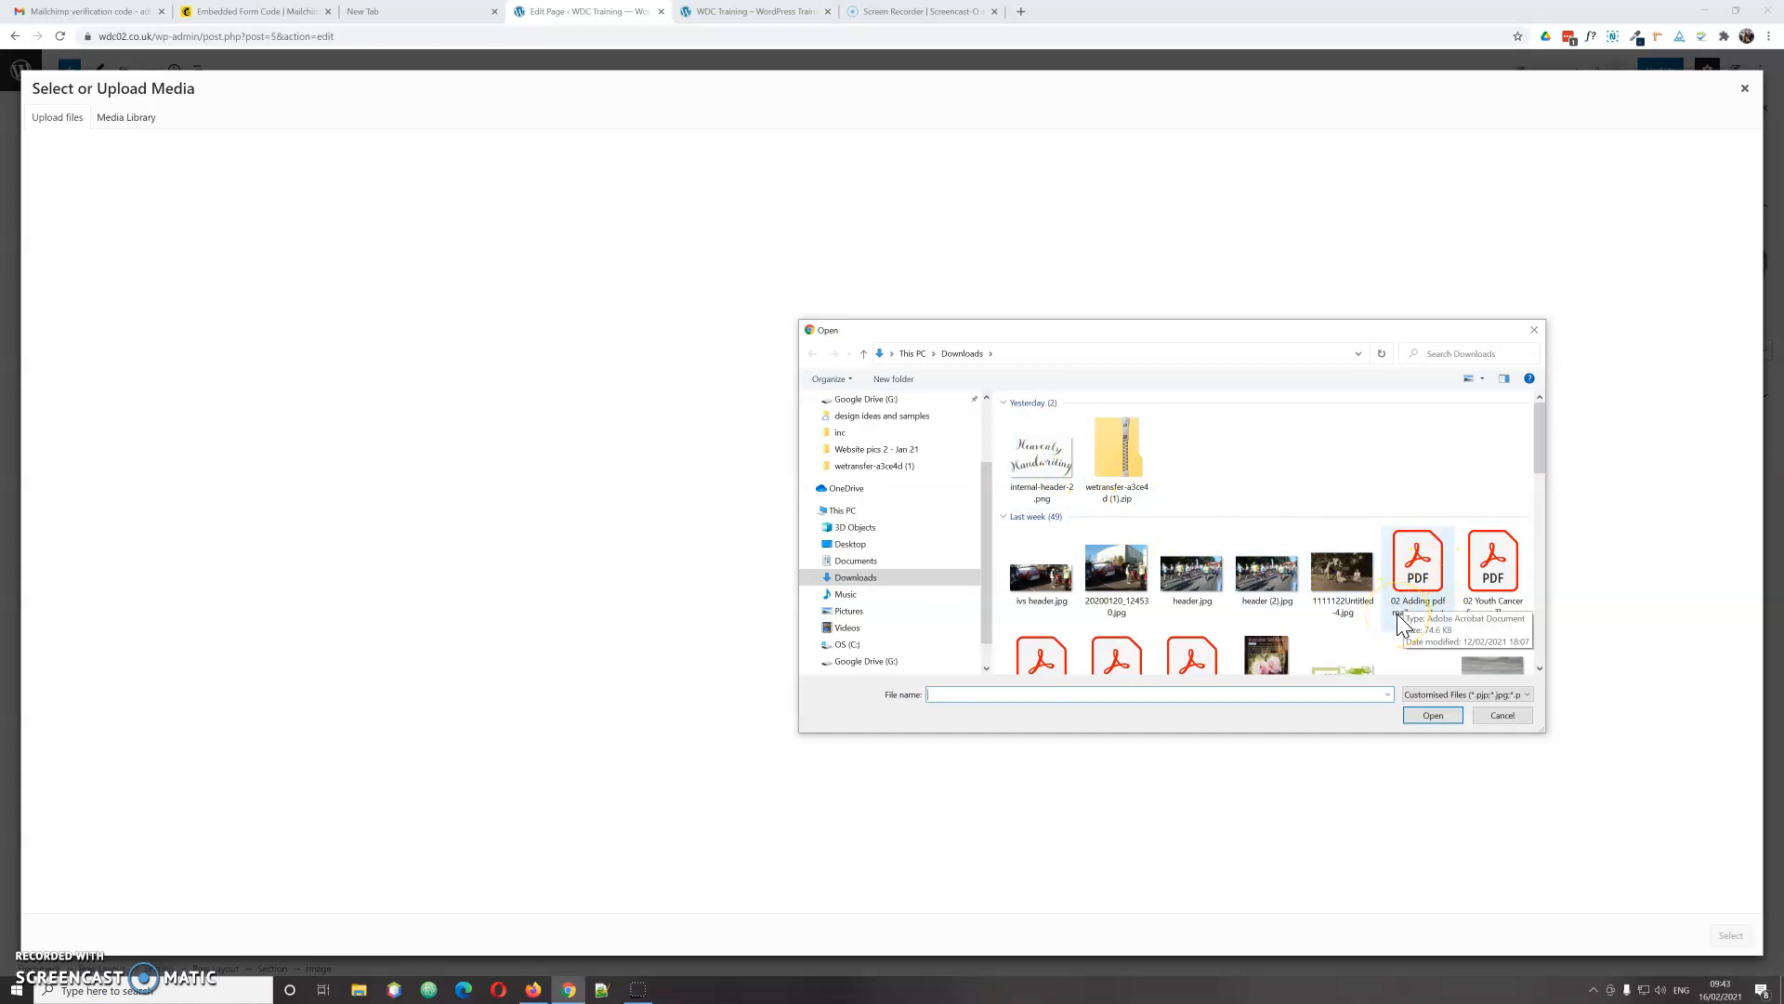
scroll(1396, 613, down, 3)
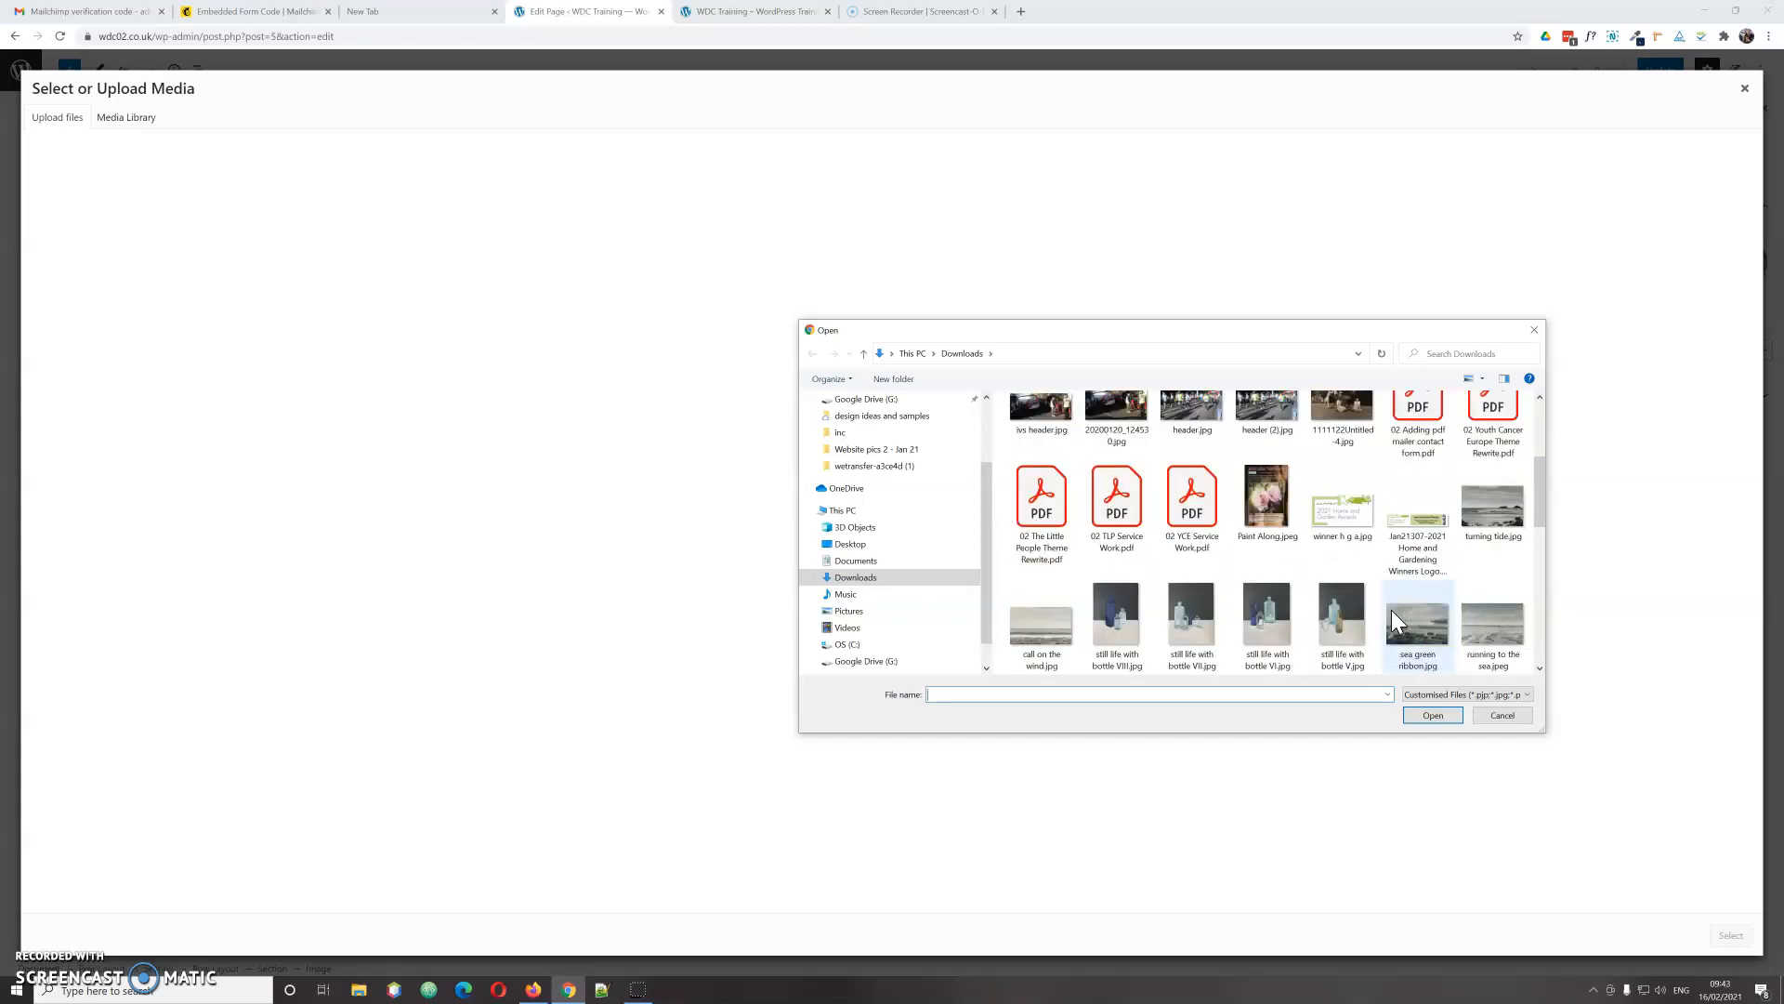
scroll(1391, 610, down, 2)
click(1336, 505)
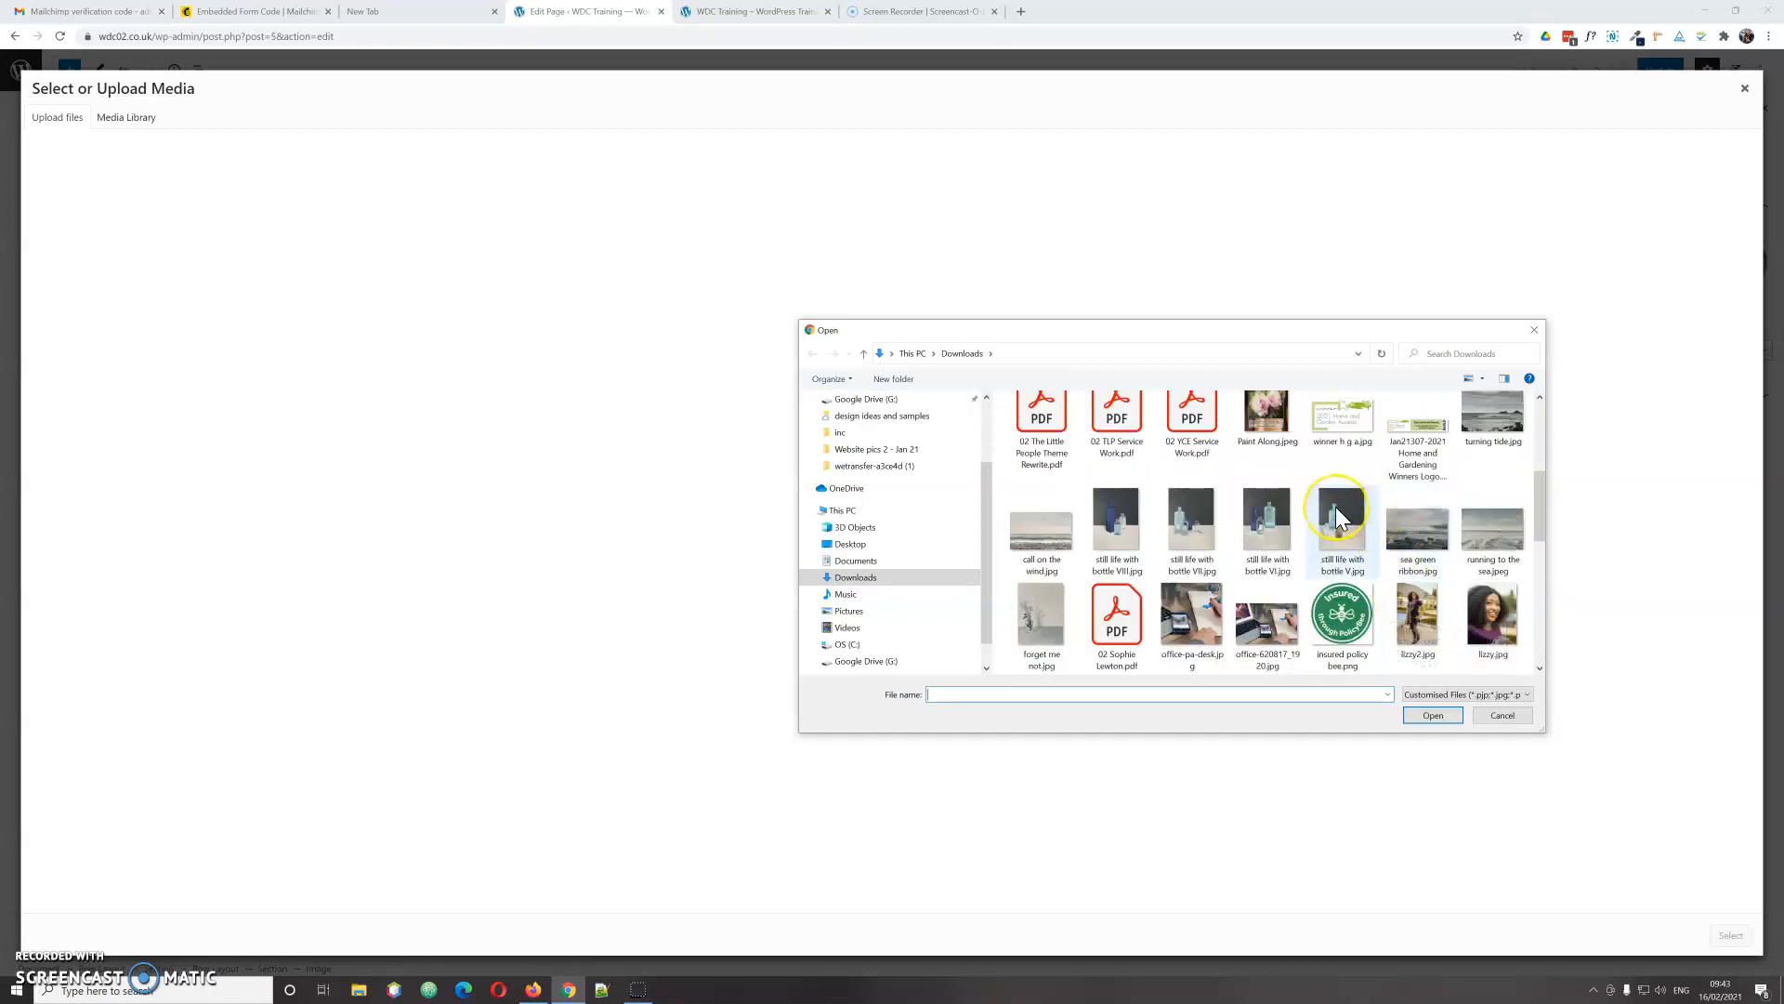
click(1035, 615)
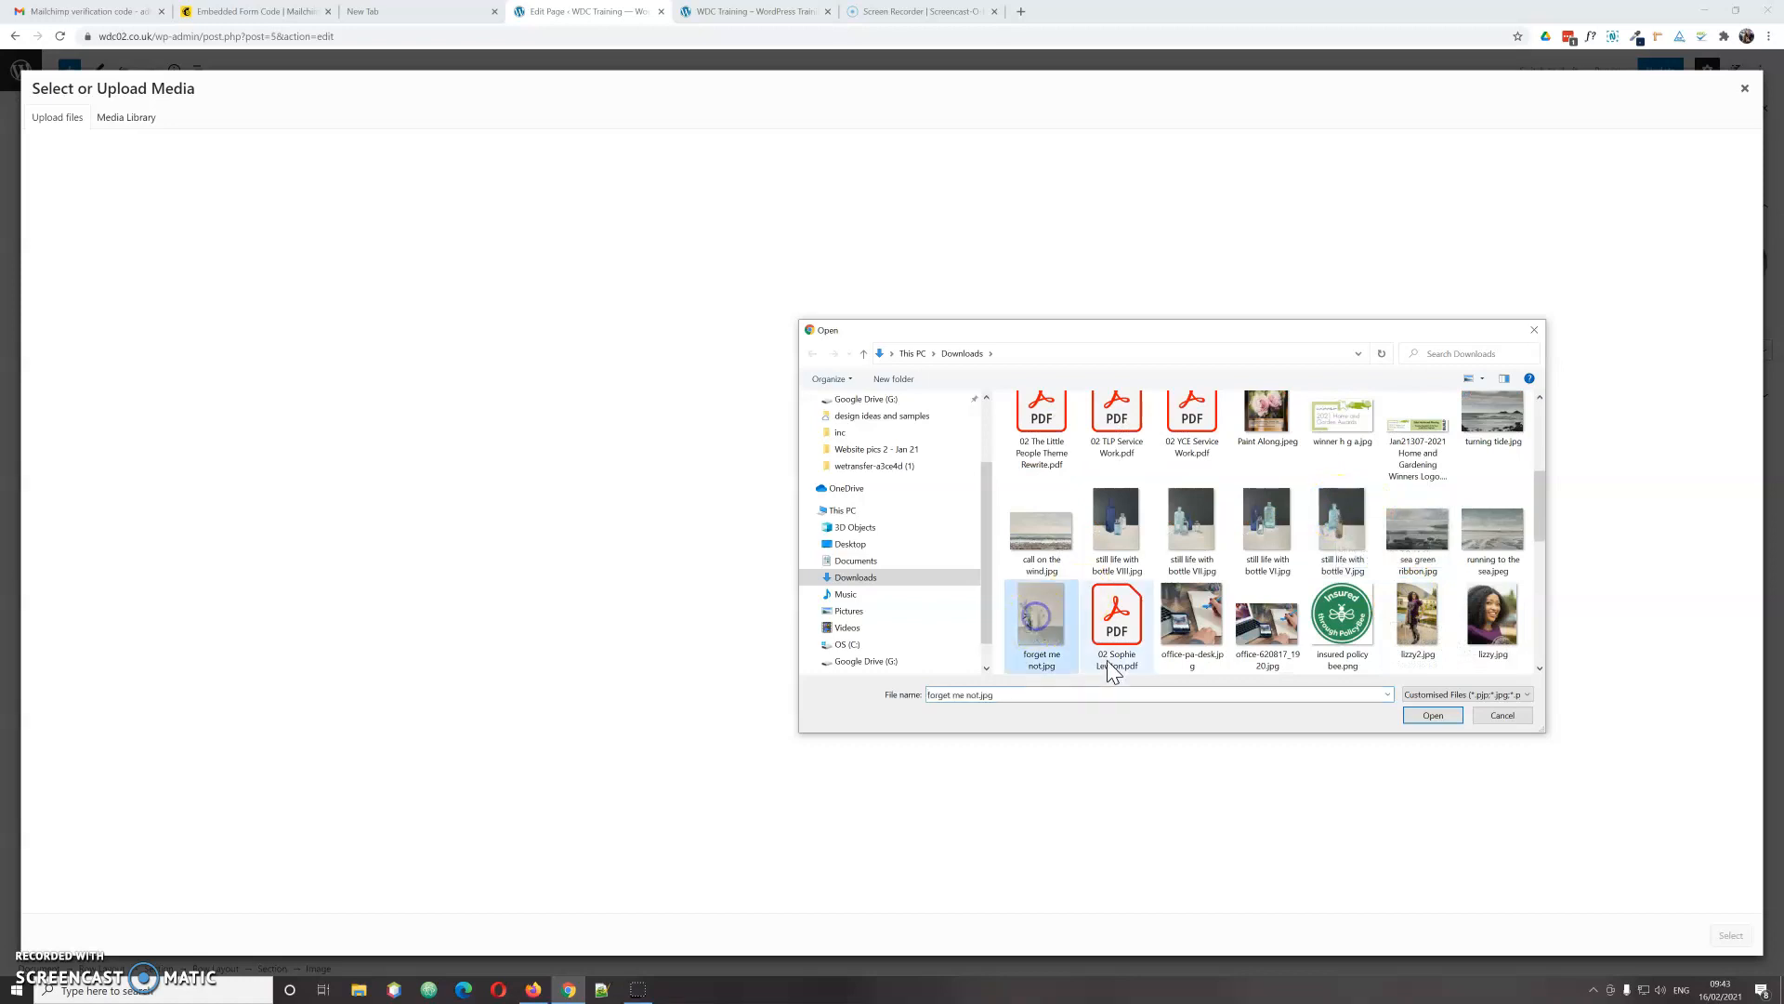
click(1431, 715)
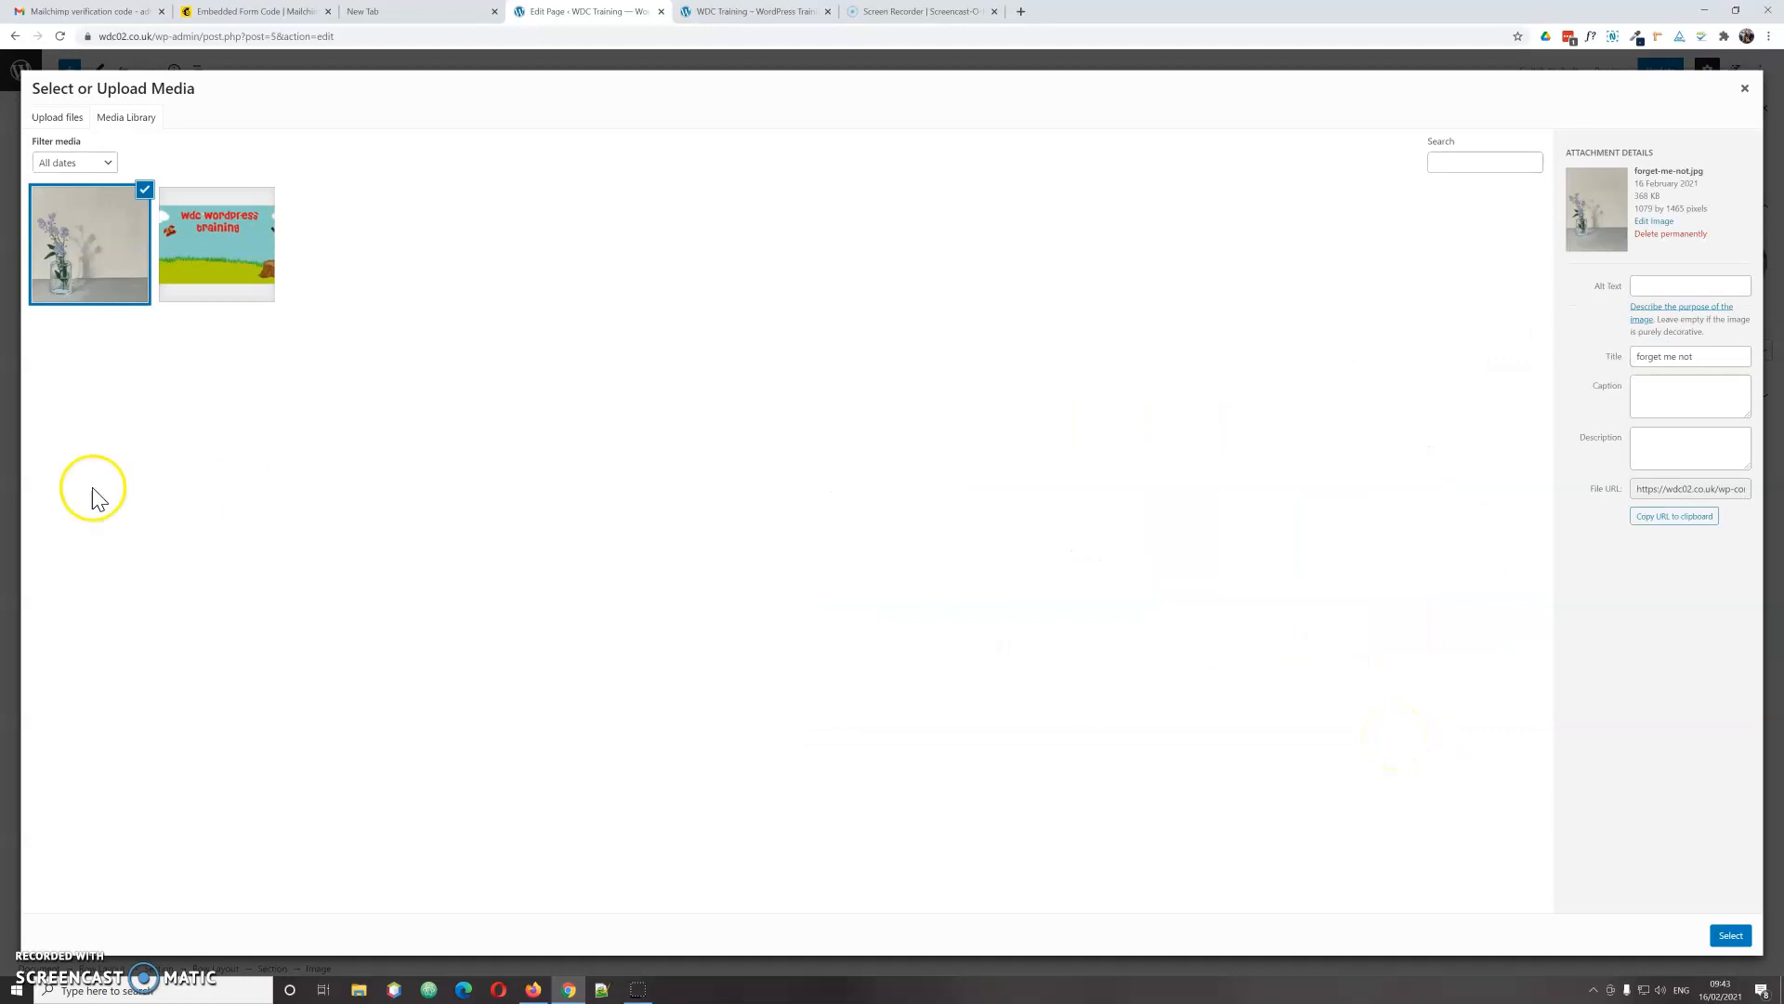
Step: Give the picture the alt text 'forget me not Oil painting' and insert it into the left column
click(1670, 283)
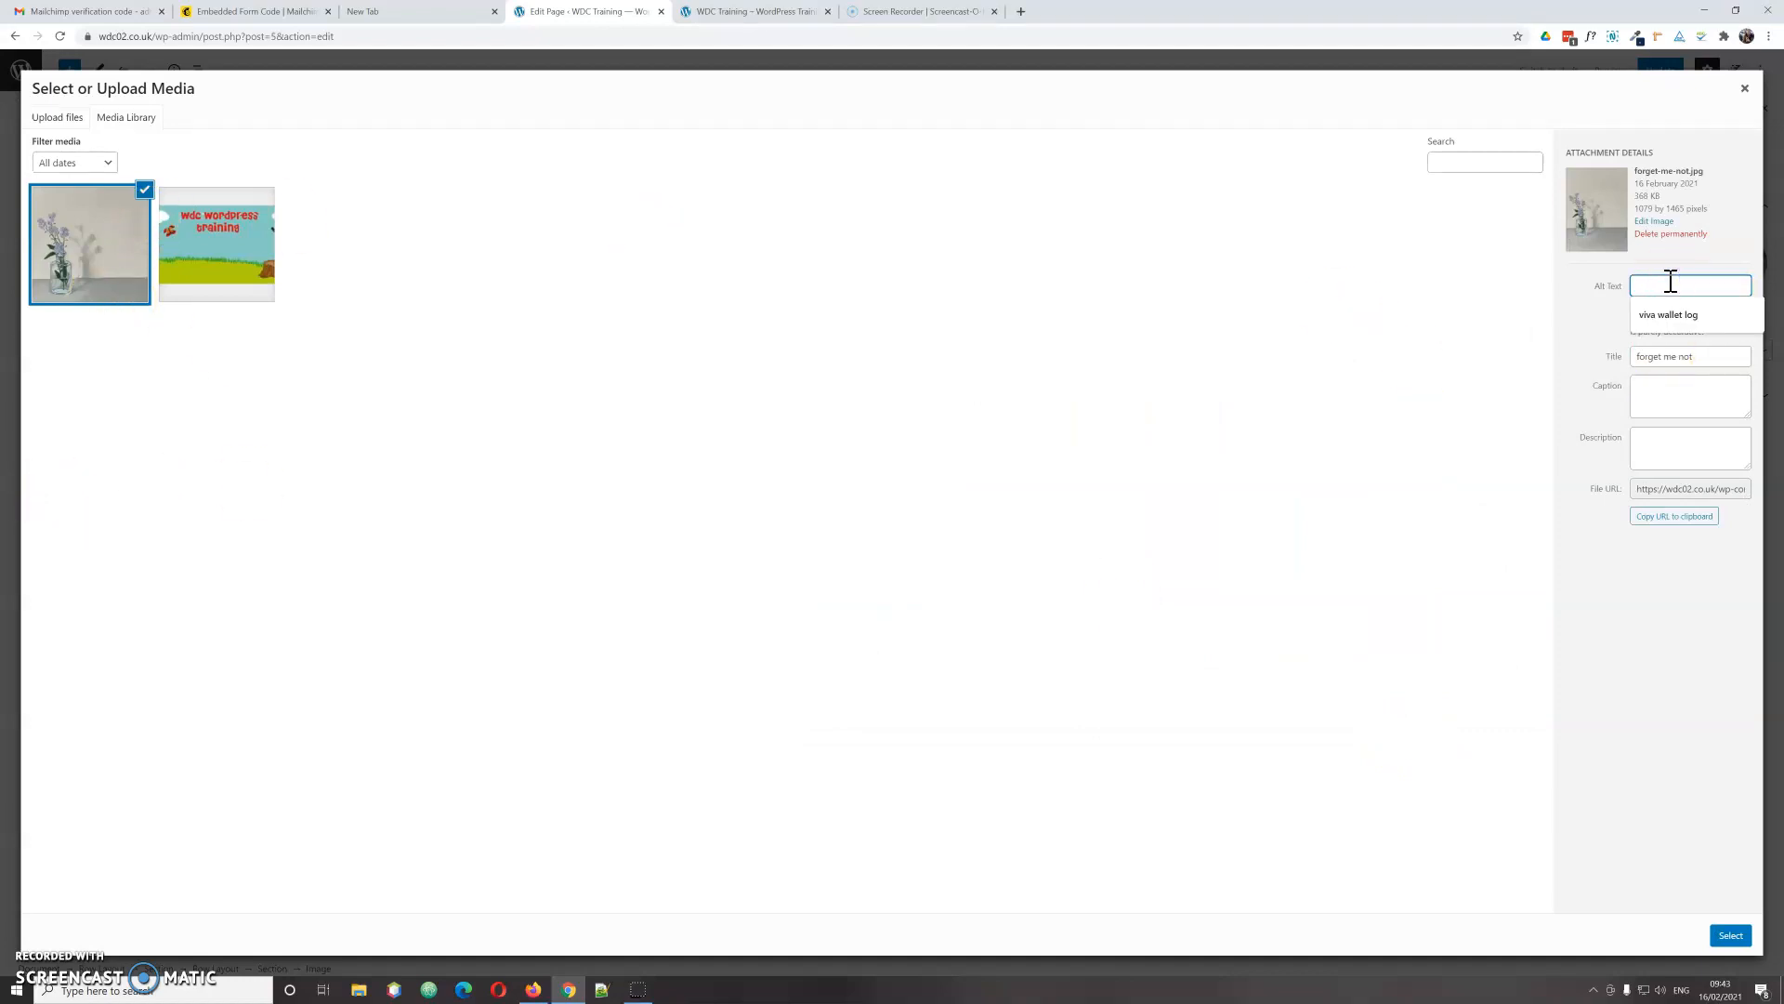
text(forget me not)
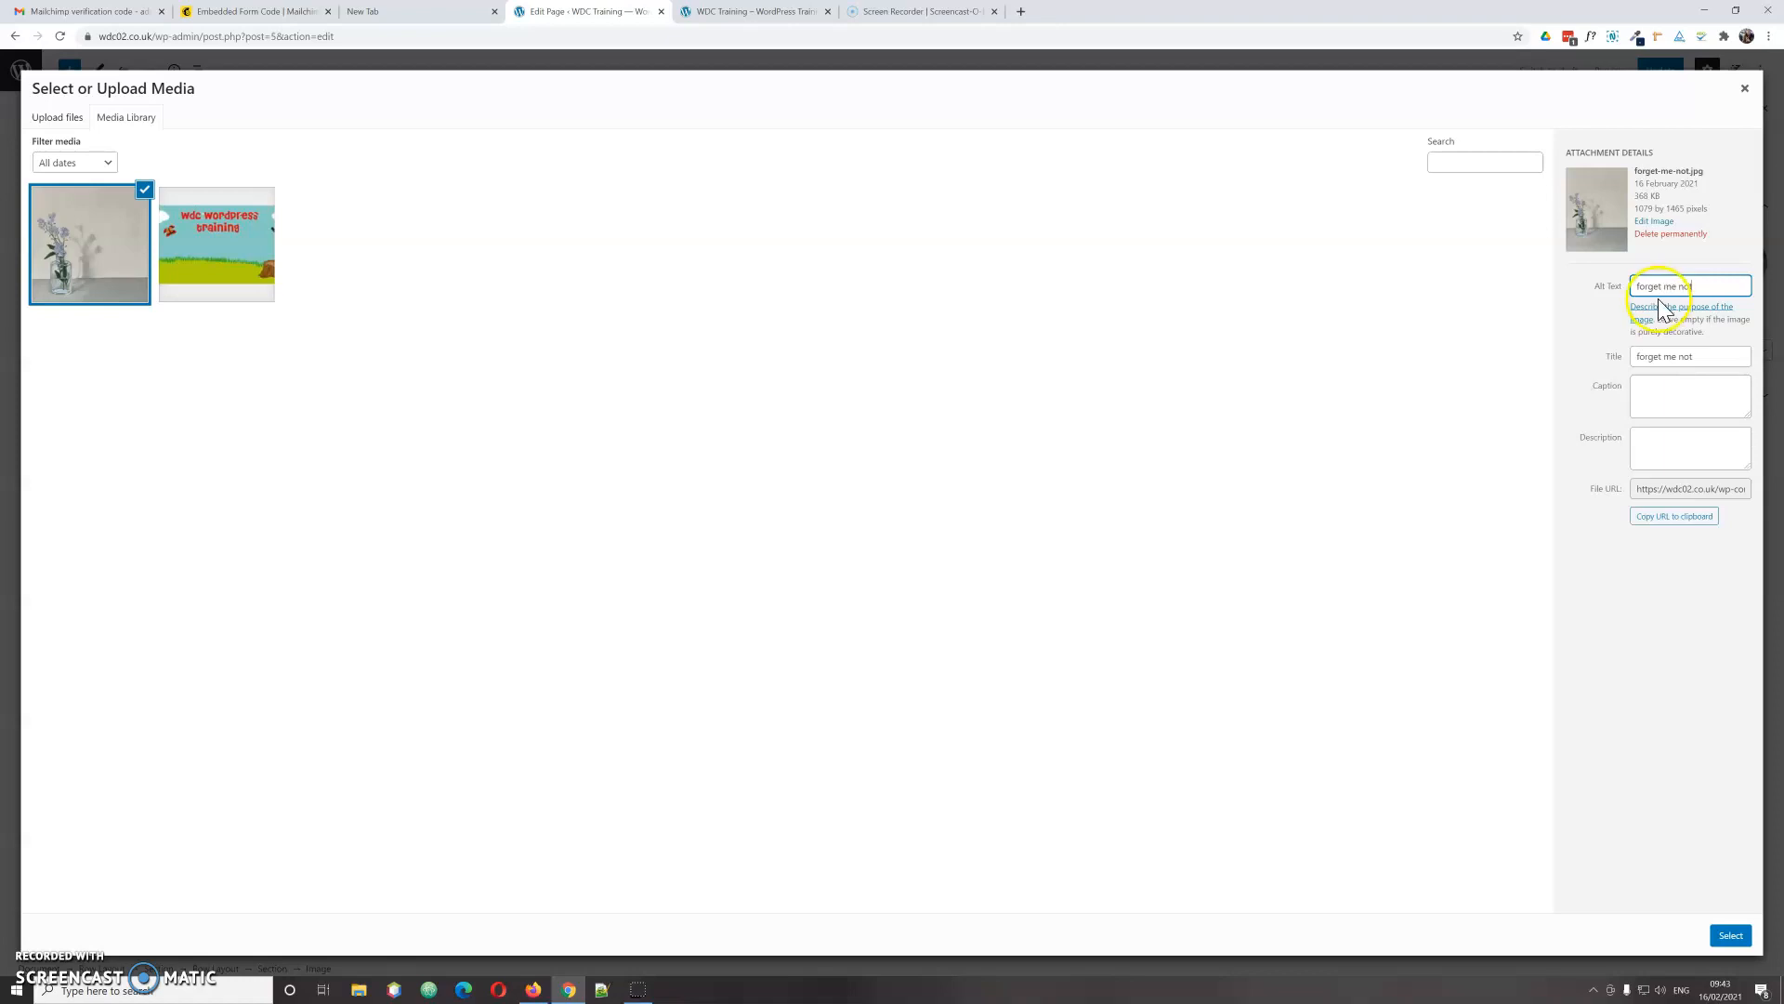
click(1702, 288)
click(1708, 288)
click(1731, 937)
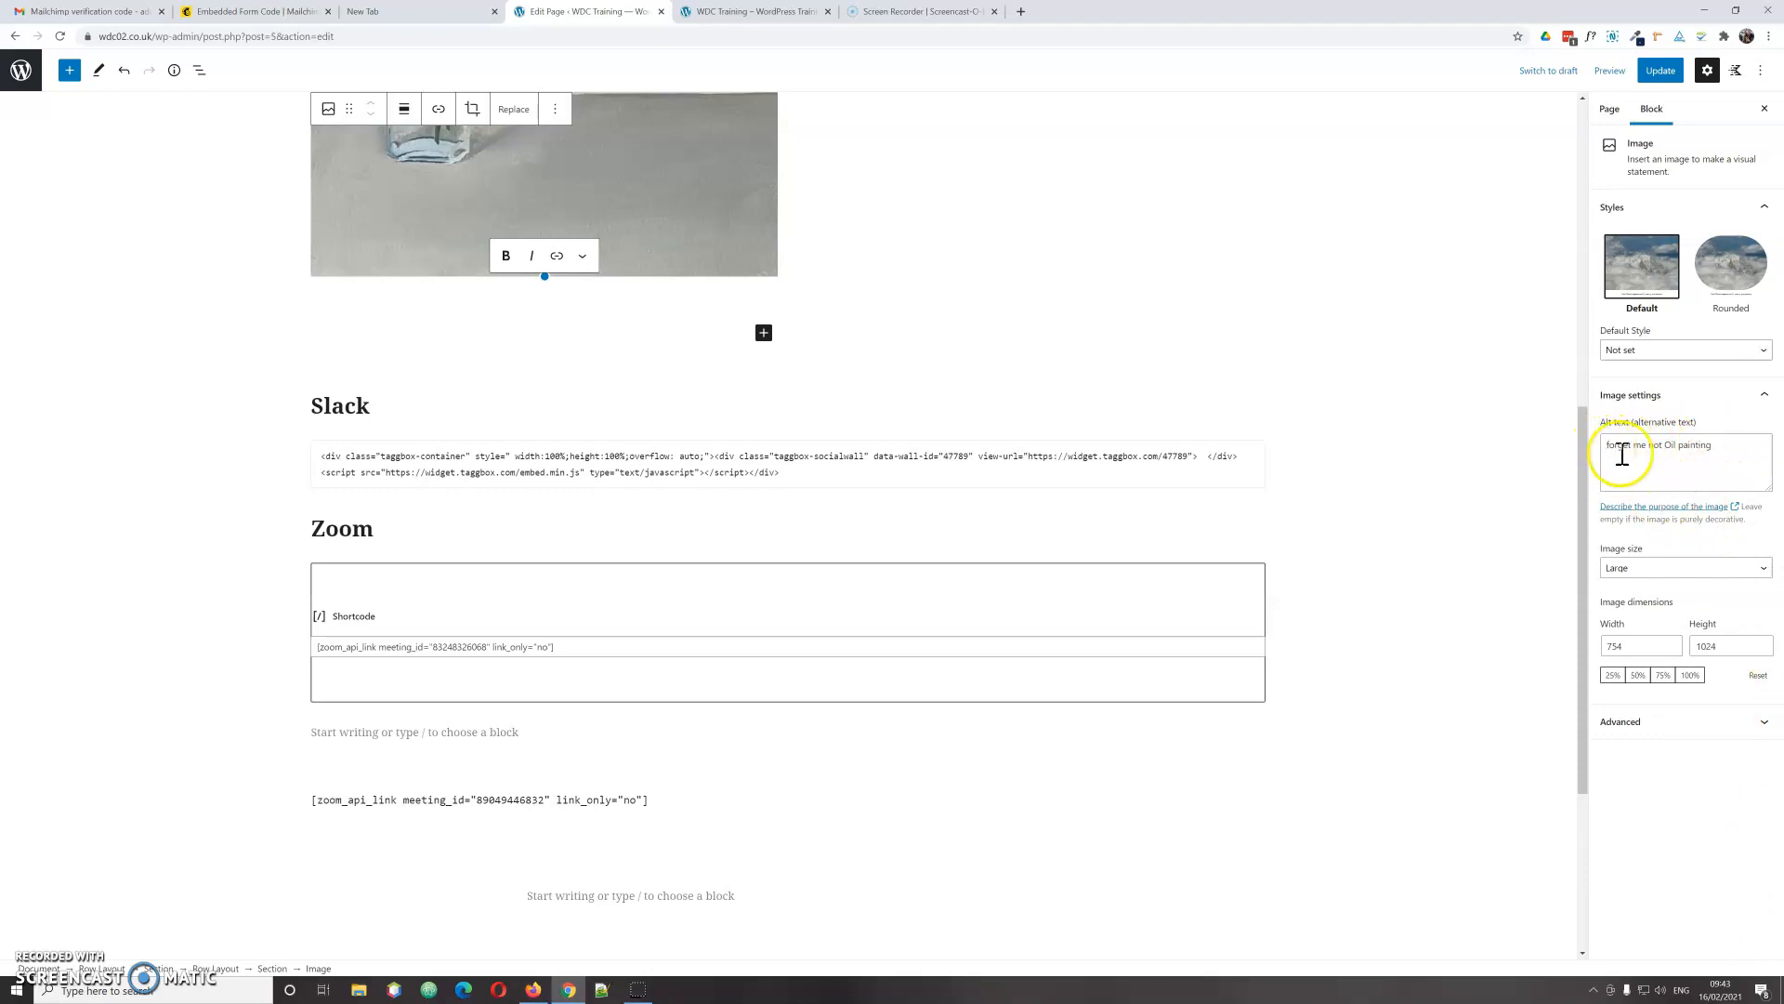
Step: Recheck the image alt text, start a block in the right column, then go to Mailchimp's form code
click(1719, 454)
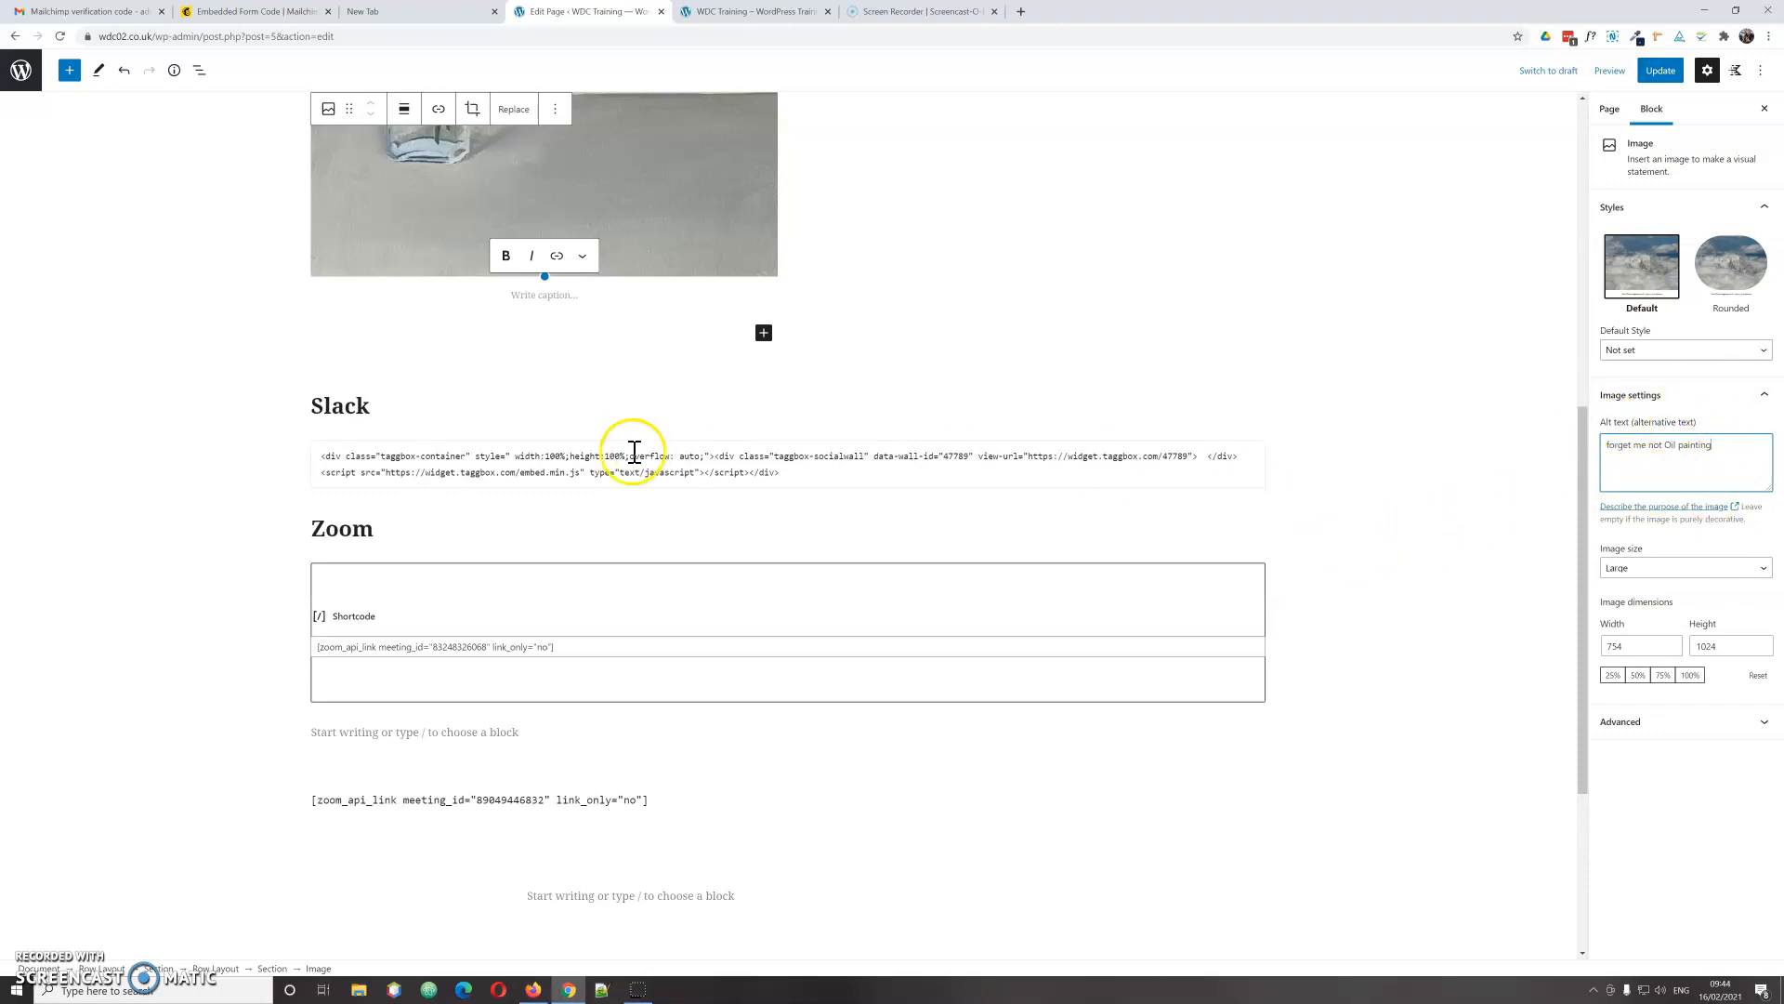
scroll(801, 577, up, 1)
scroll(801, 576, up, 6)
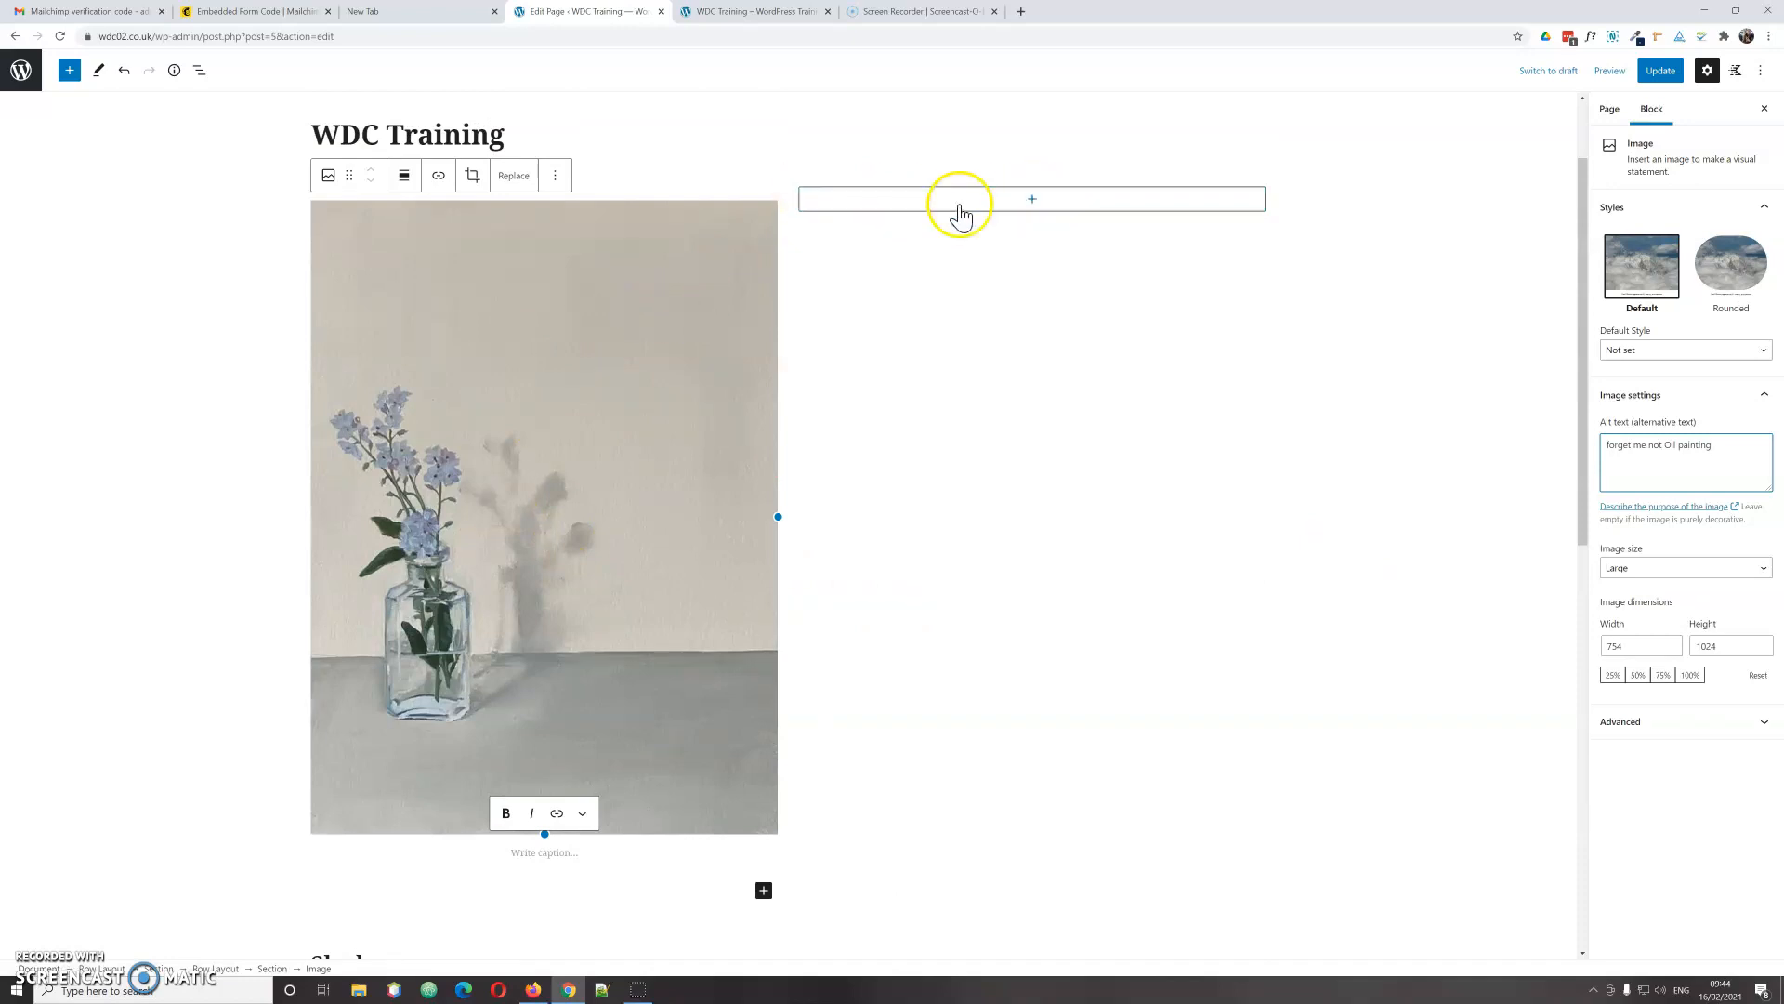
click(1032, 201)
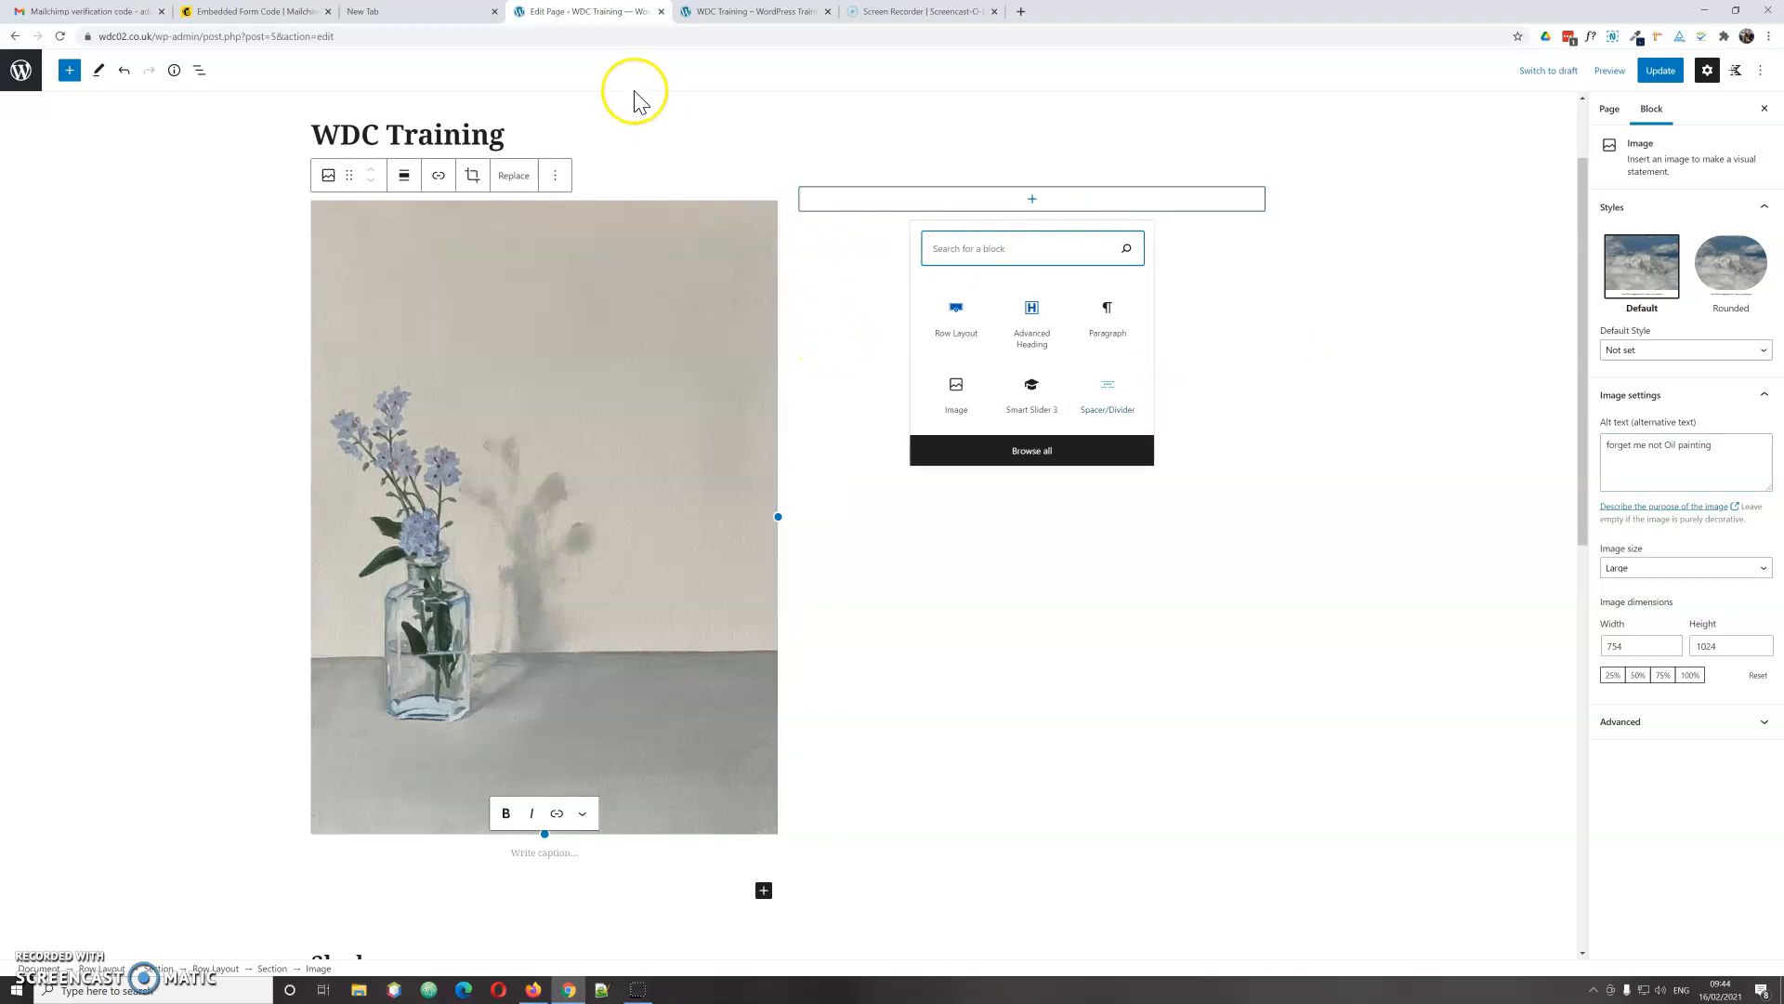
click(223, 13)
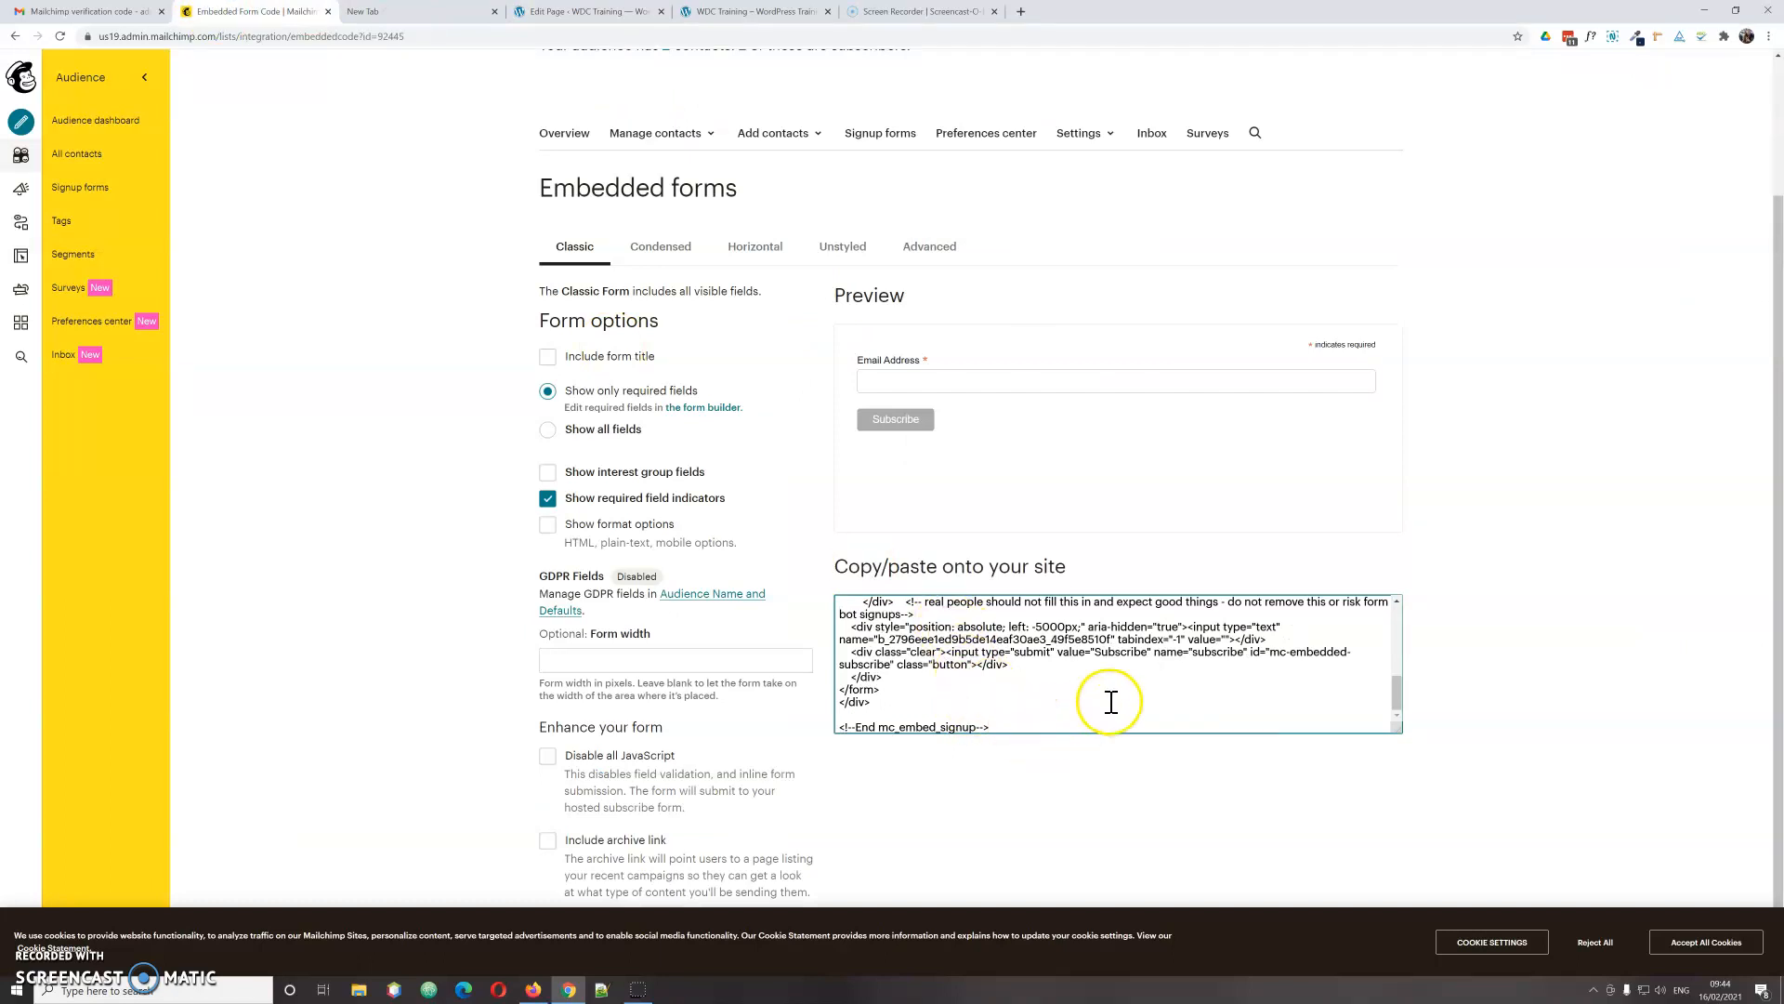
Step: Copy the Classic form's HTML embed code and return to the WordPress Home Page editor
drag(991, 727, 812, 624)
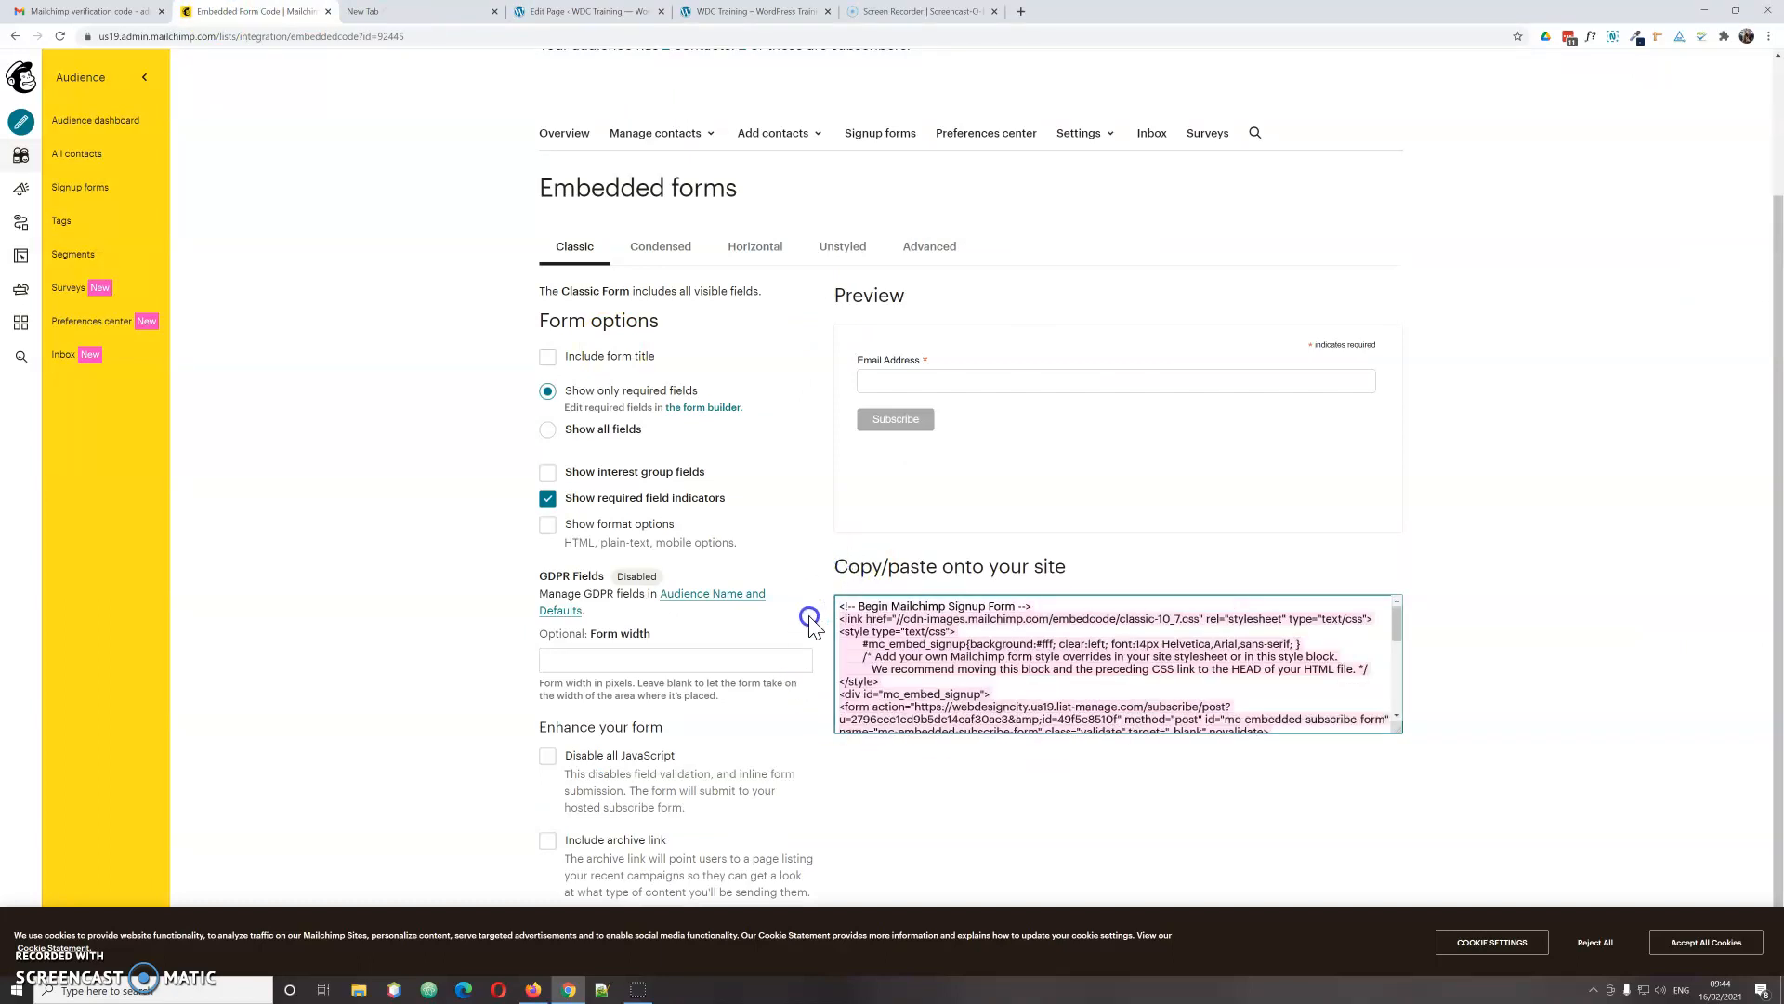
right_click(873, 614)
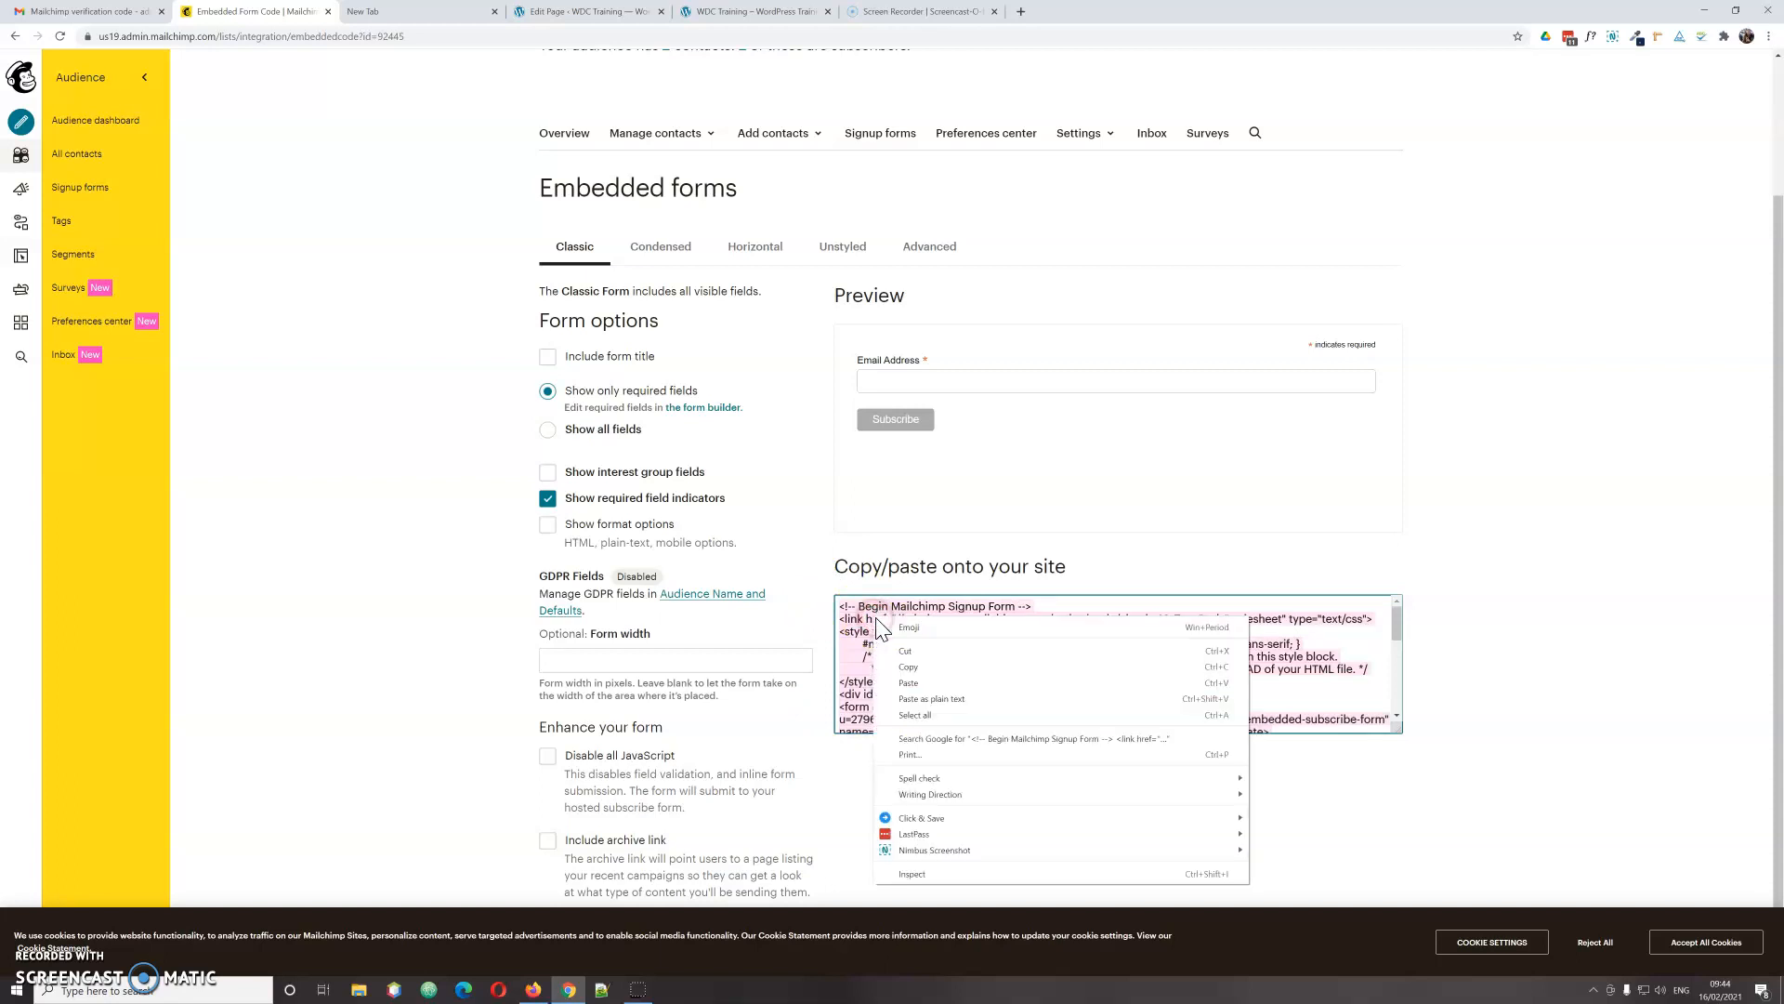
click(911, 668)
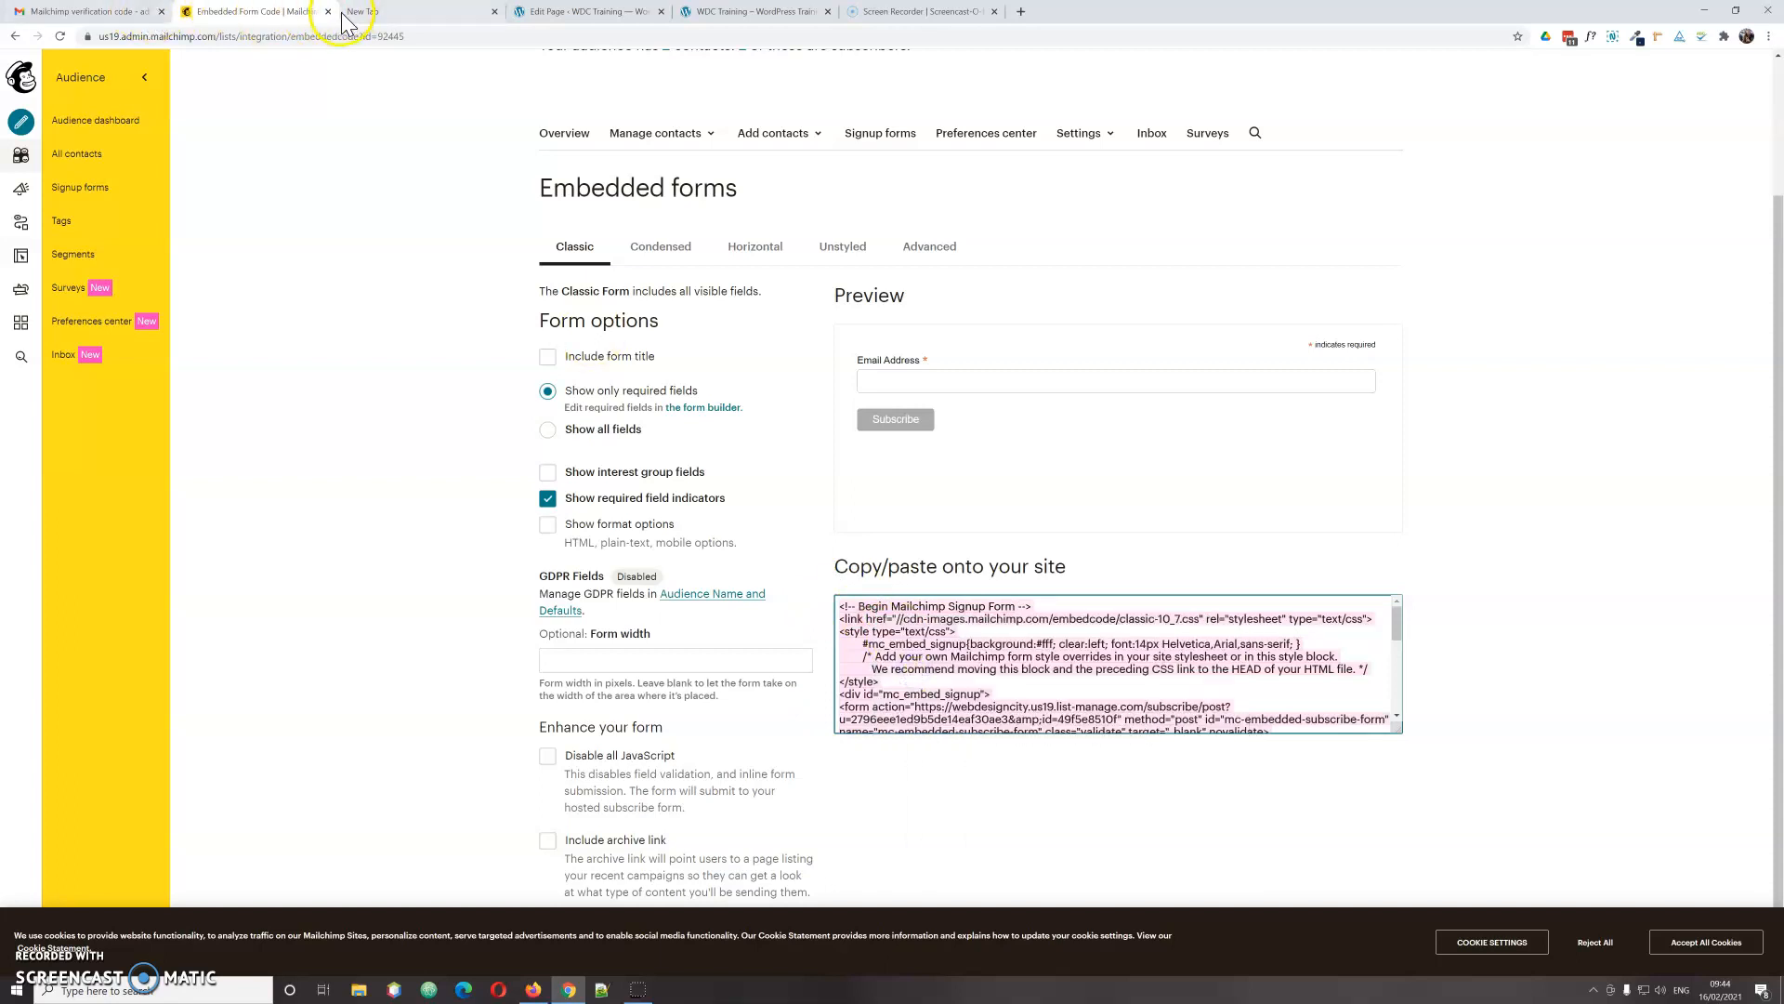
click(549, 12)
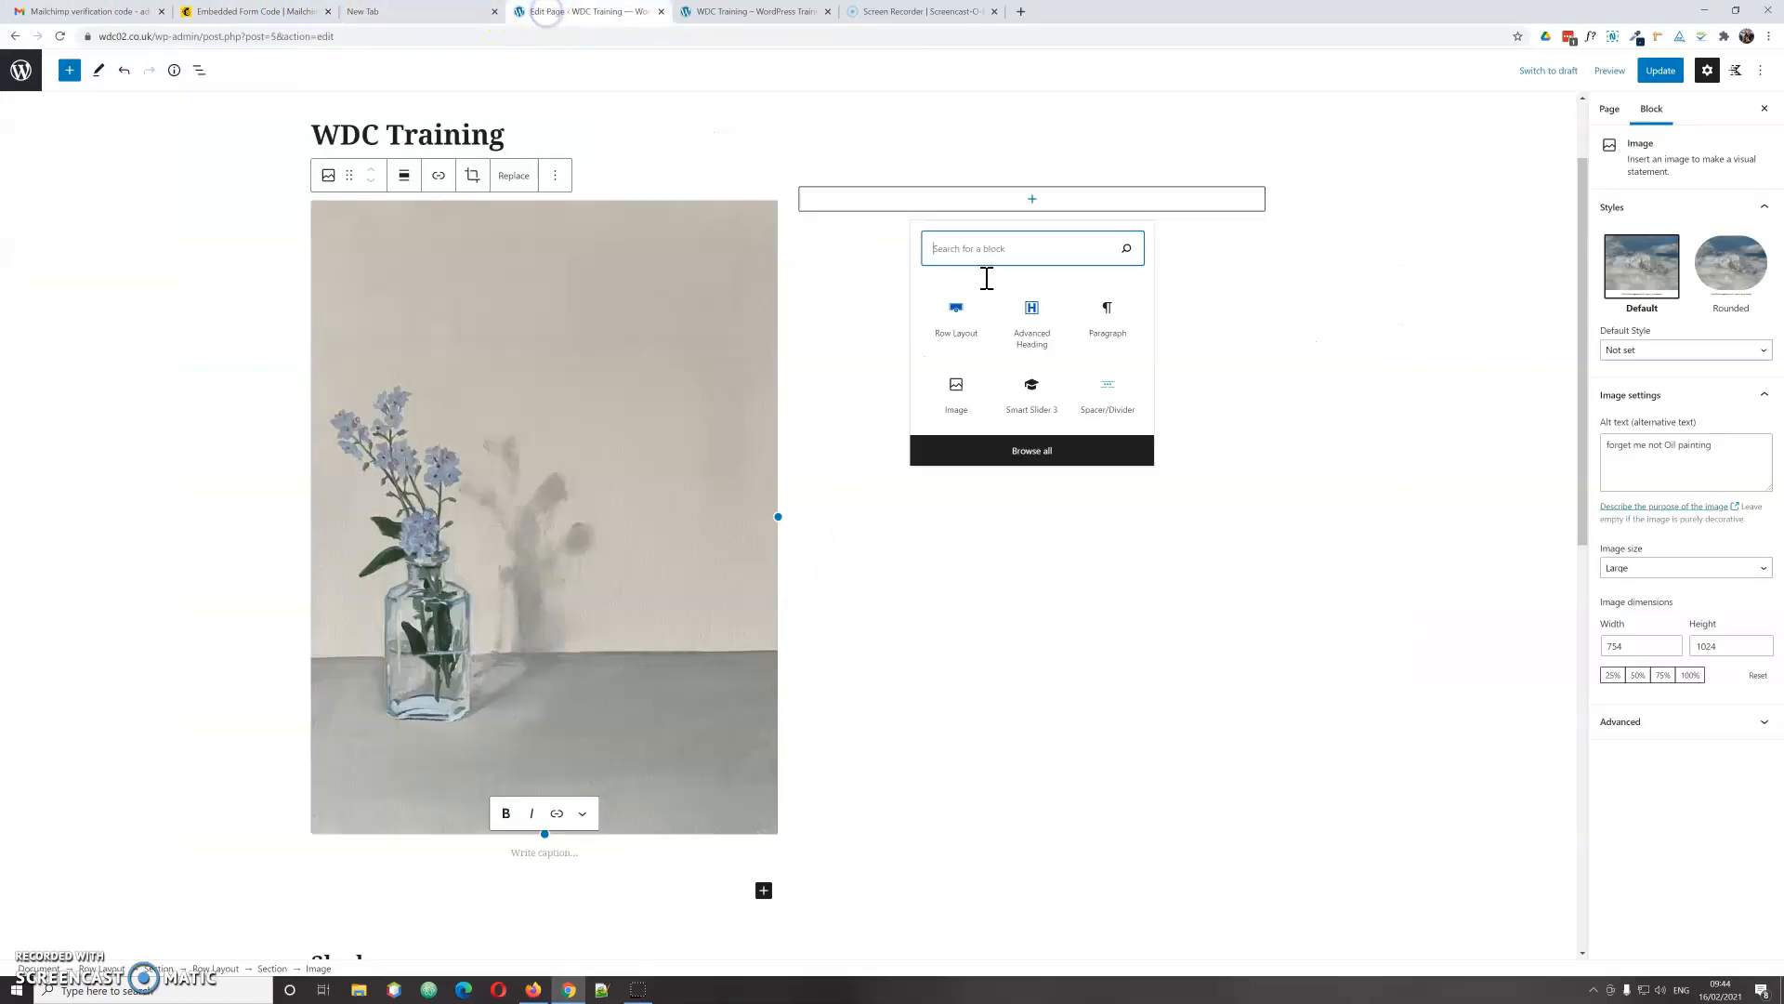
Step: Insert a Custom HTML block in the right column, paste the Mailchimp embed code, and preview it
click(1015, 251)
text(h)
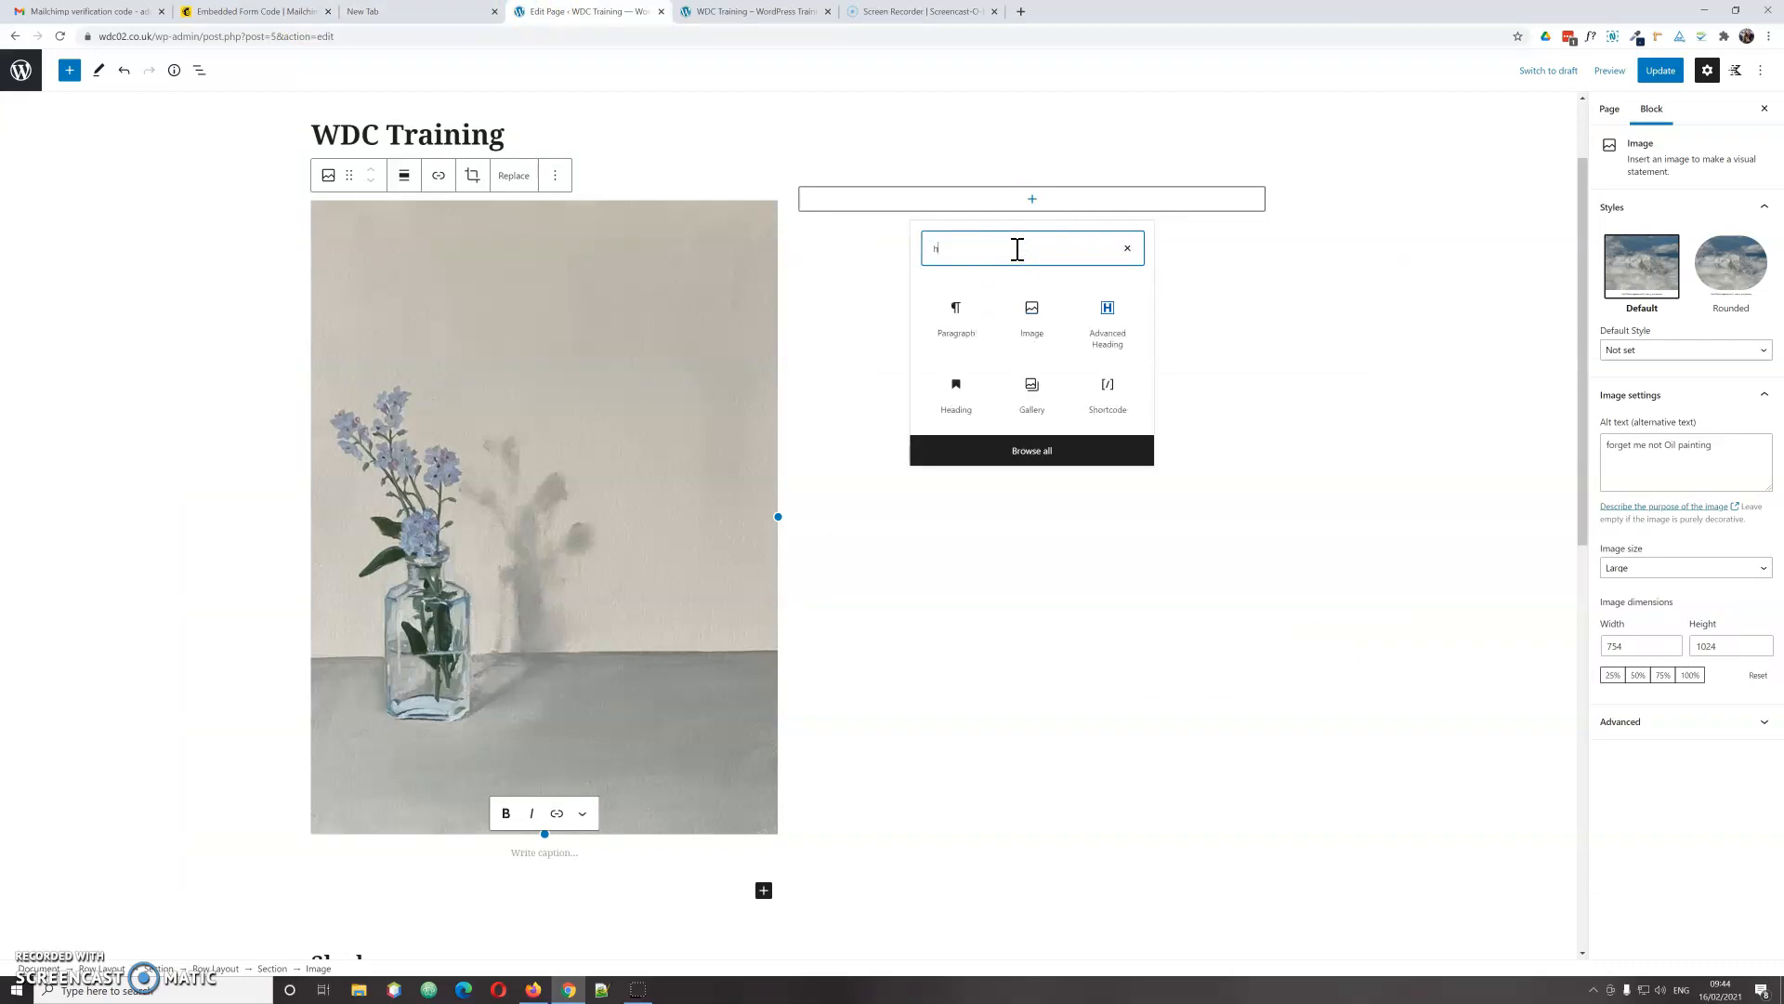
text(tml)
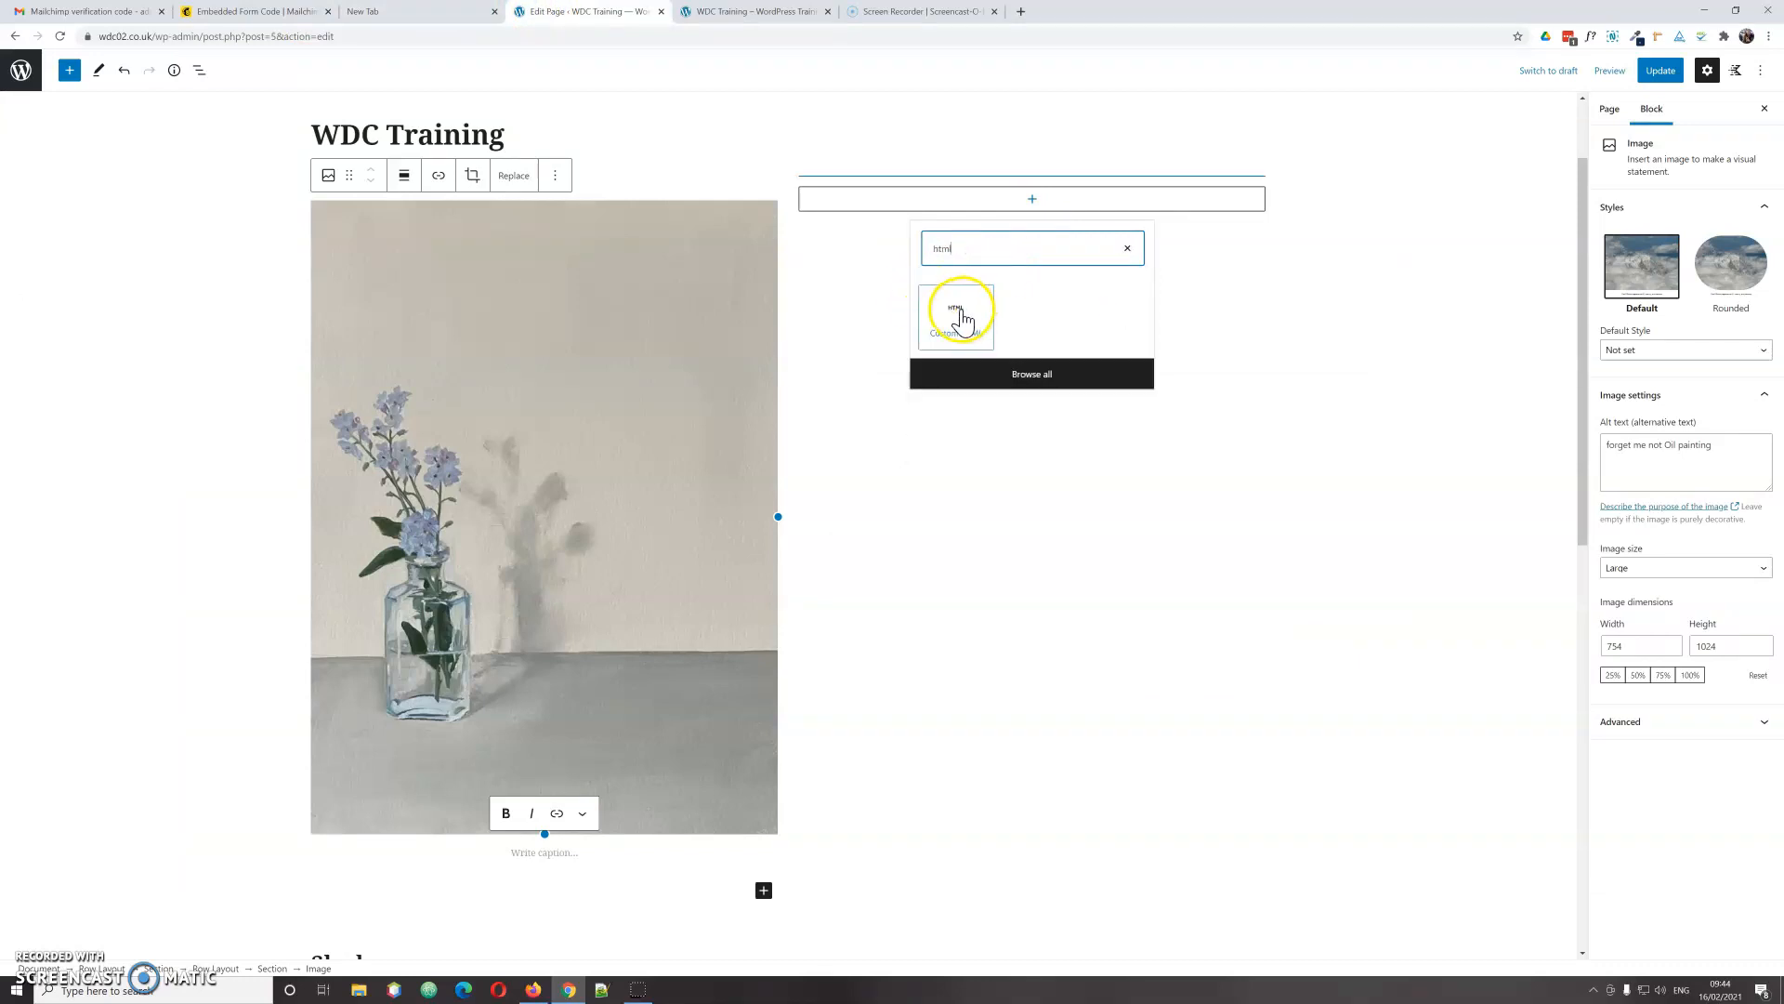
click(962, 319)
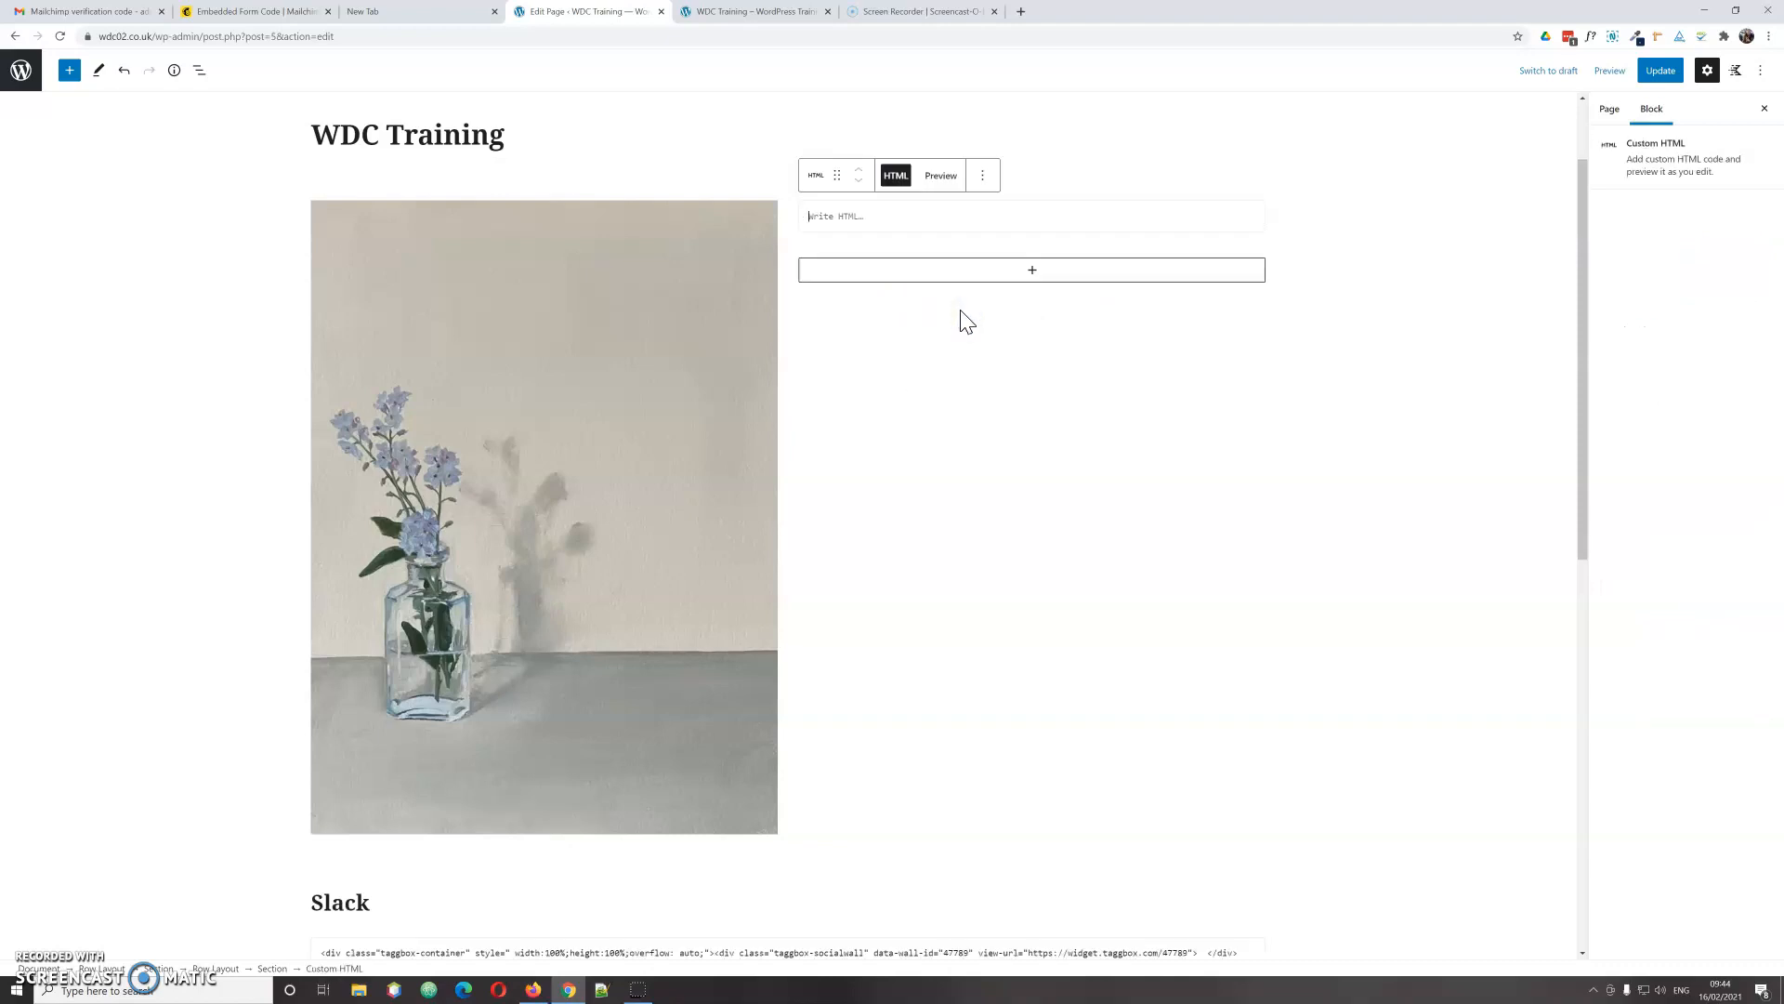
key(ctrl+v)
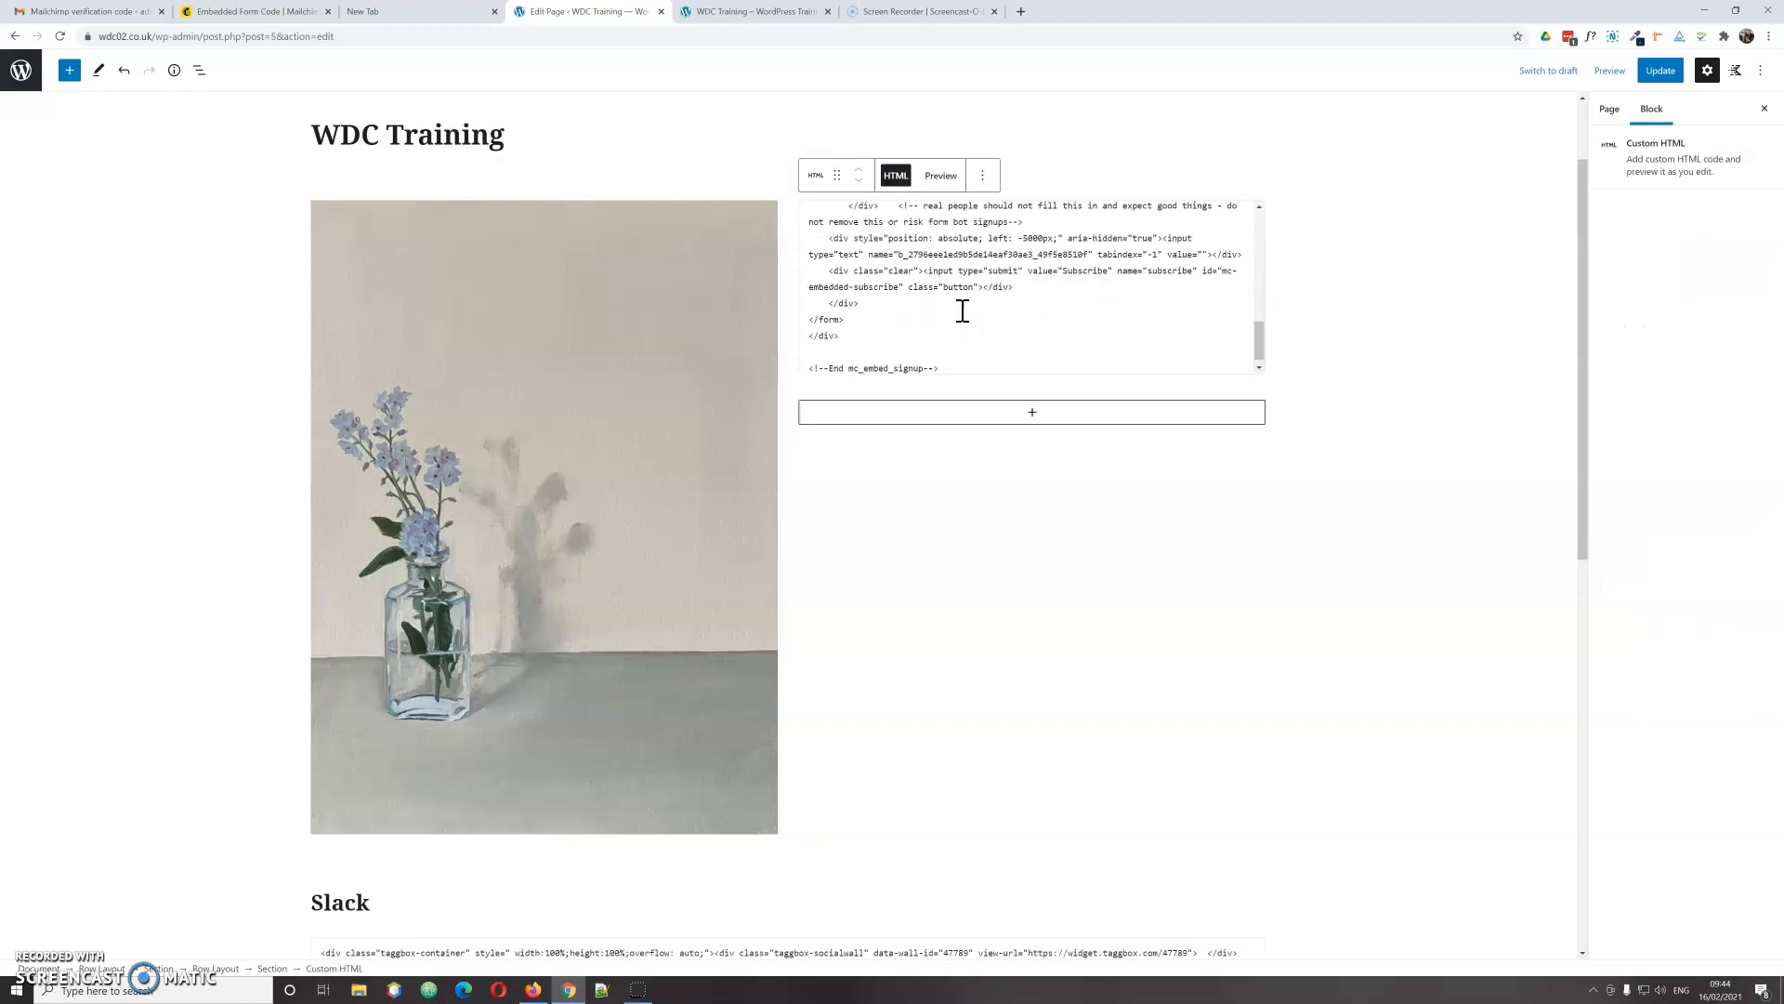
click(943, 179)
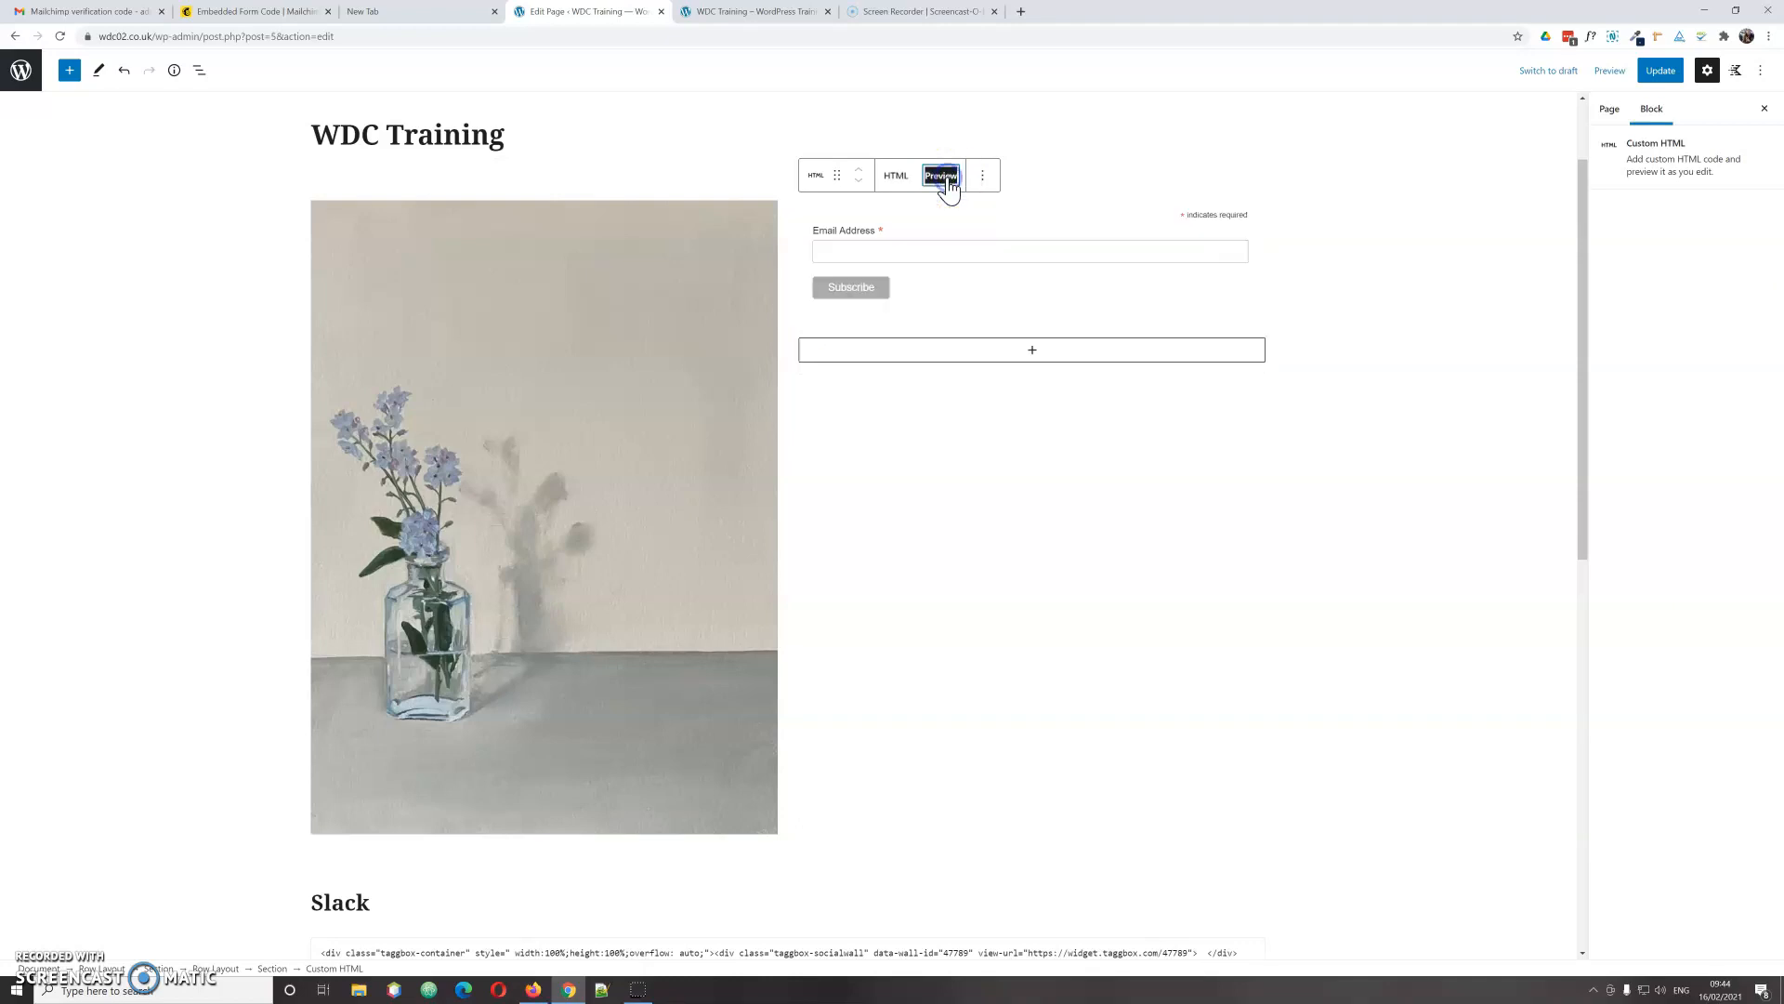
click(1033, 351)
Step: Insert an Advanced Heading block below the signup form in the right column
click(1009, 406)
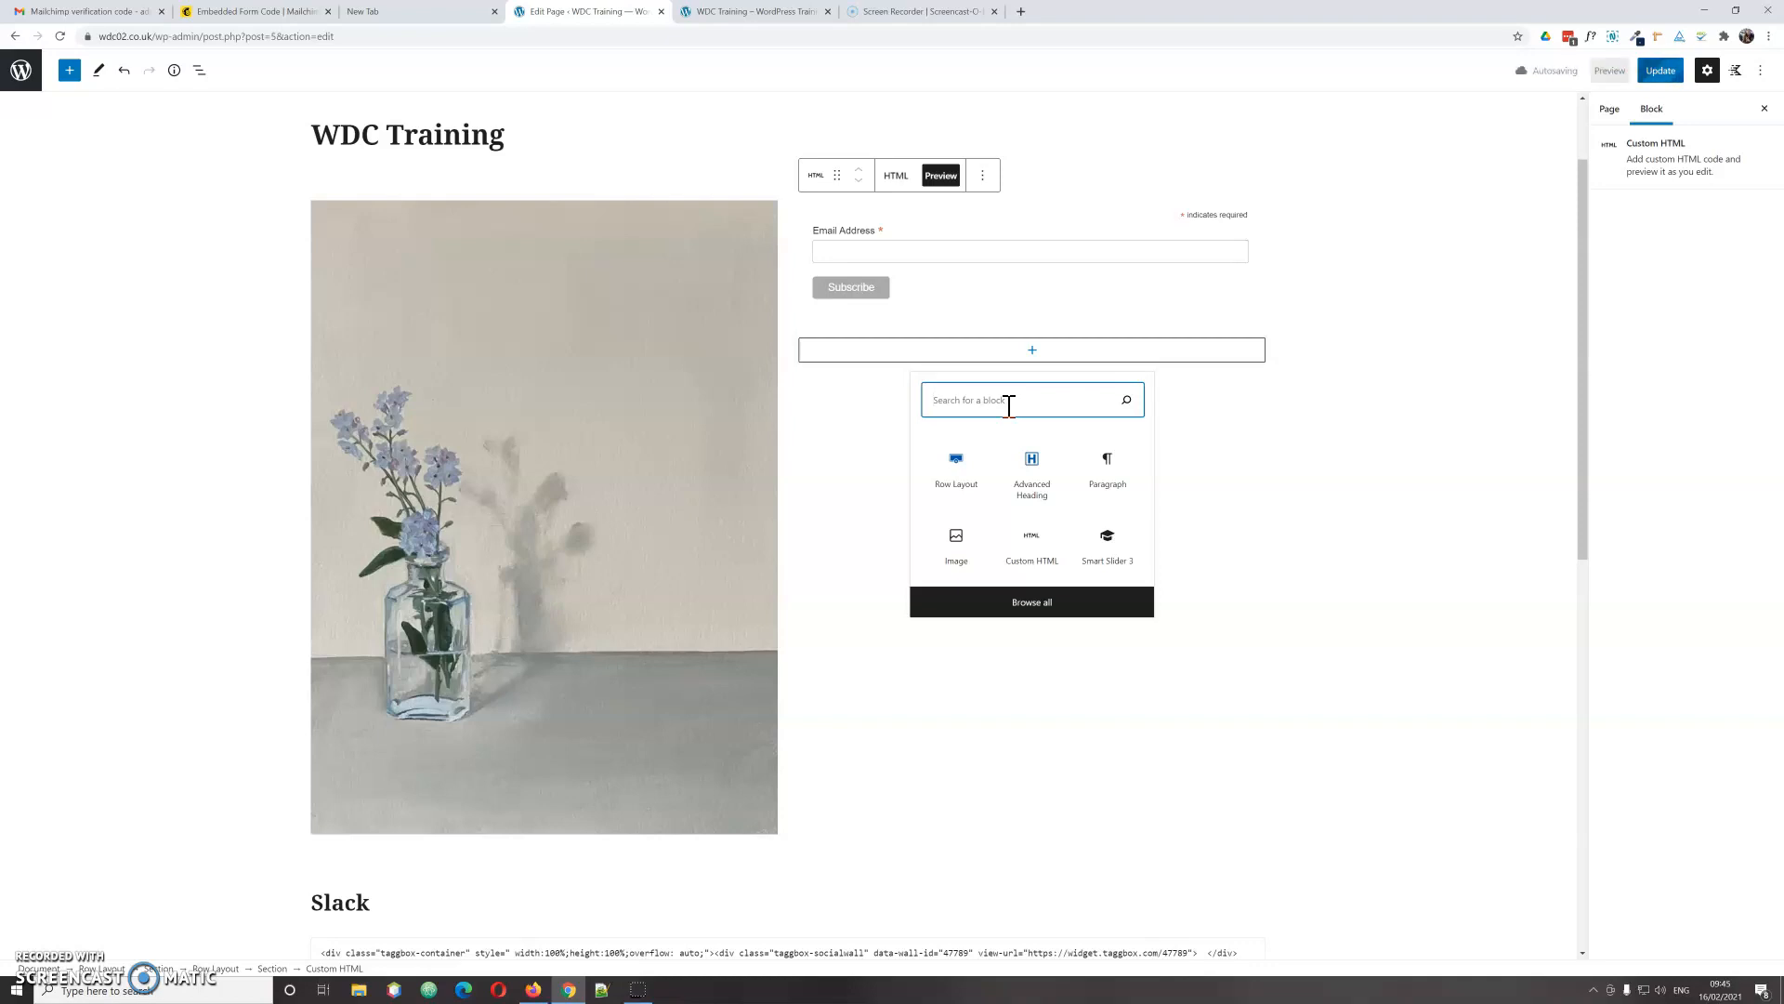
text(Re)
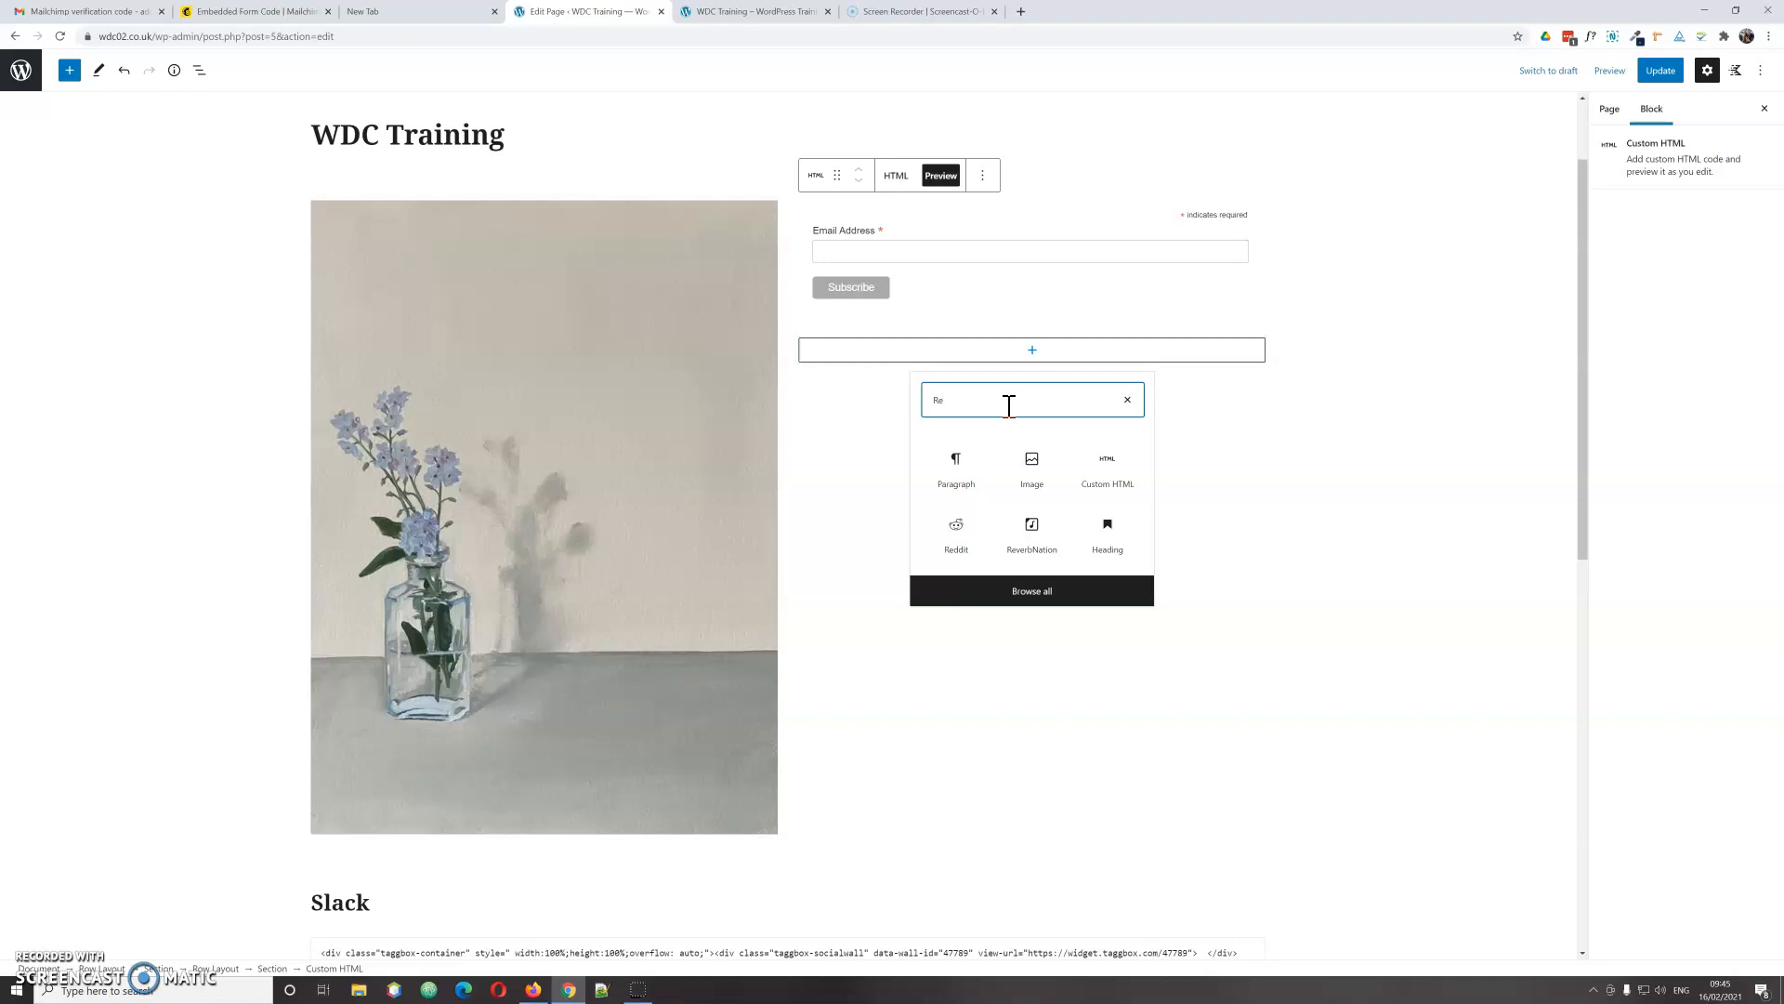
text(ceive)
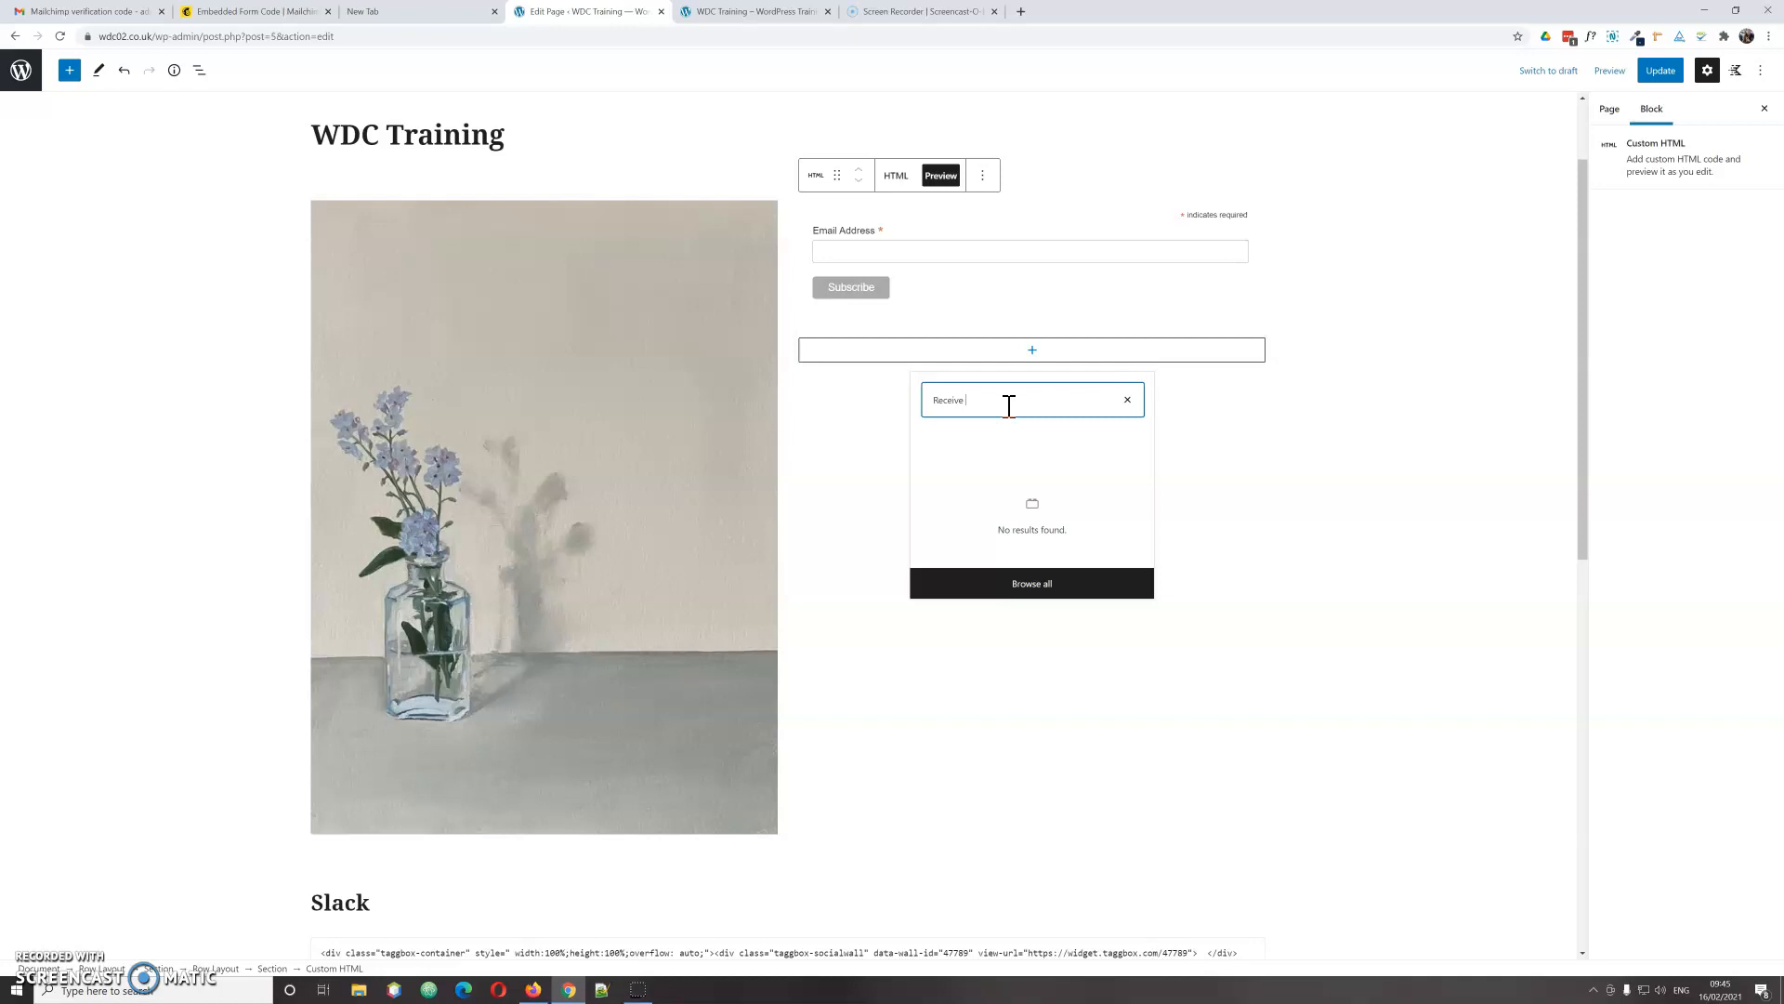
drag(995, 400, 868, 399)
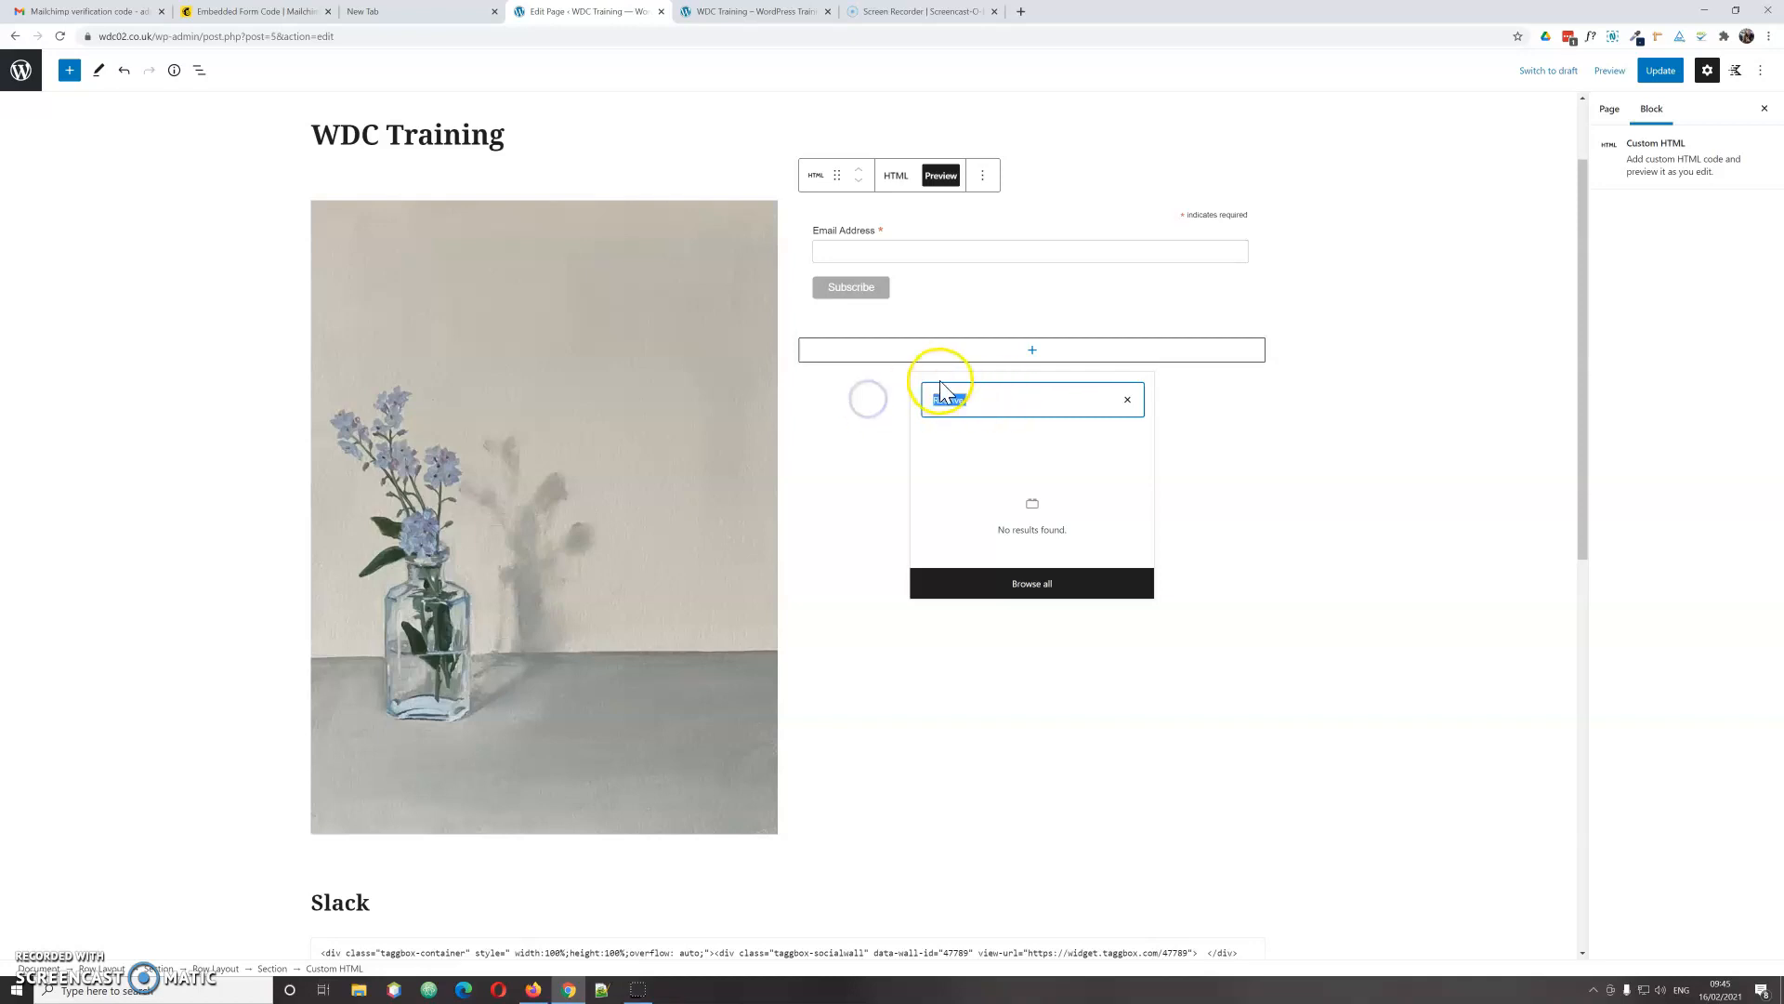
key(BackSpace)
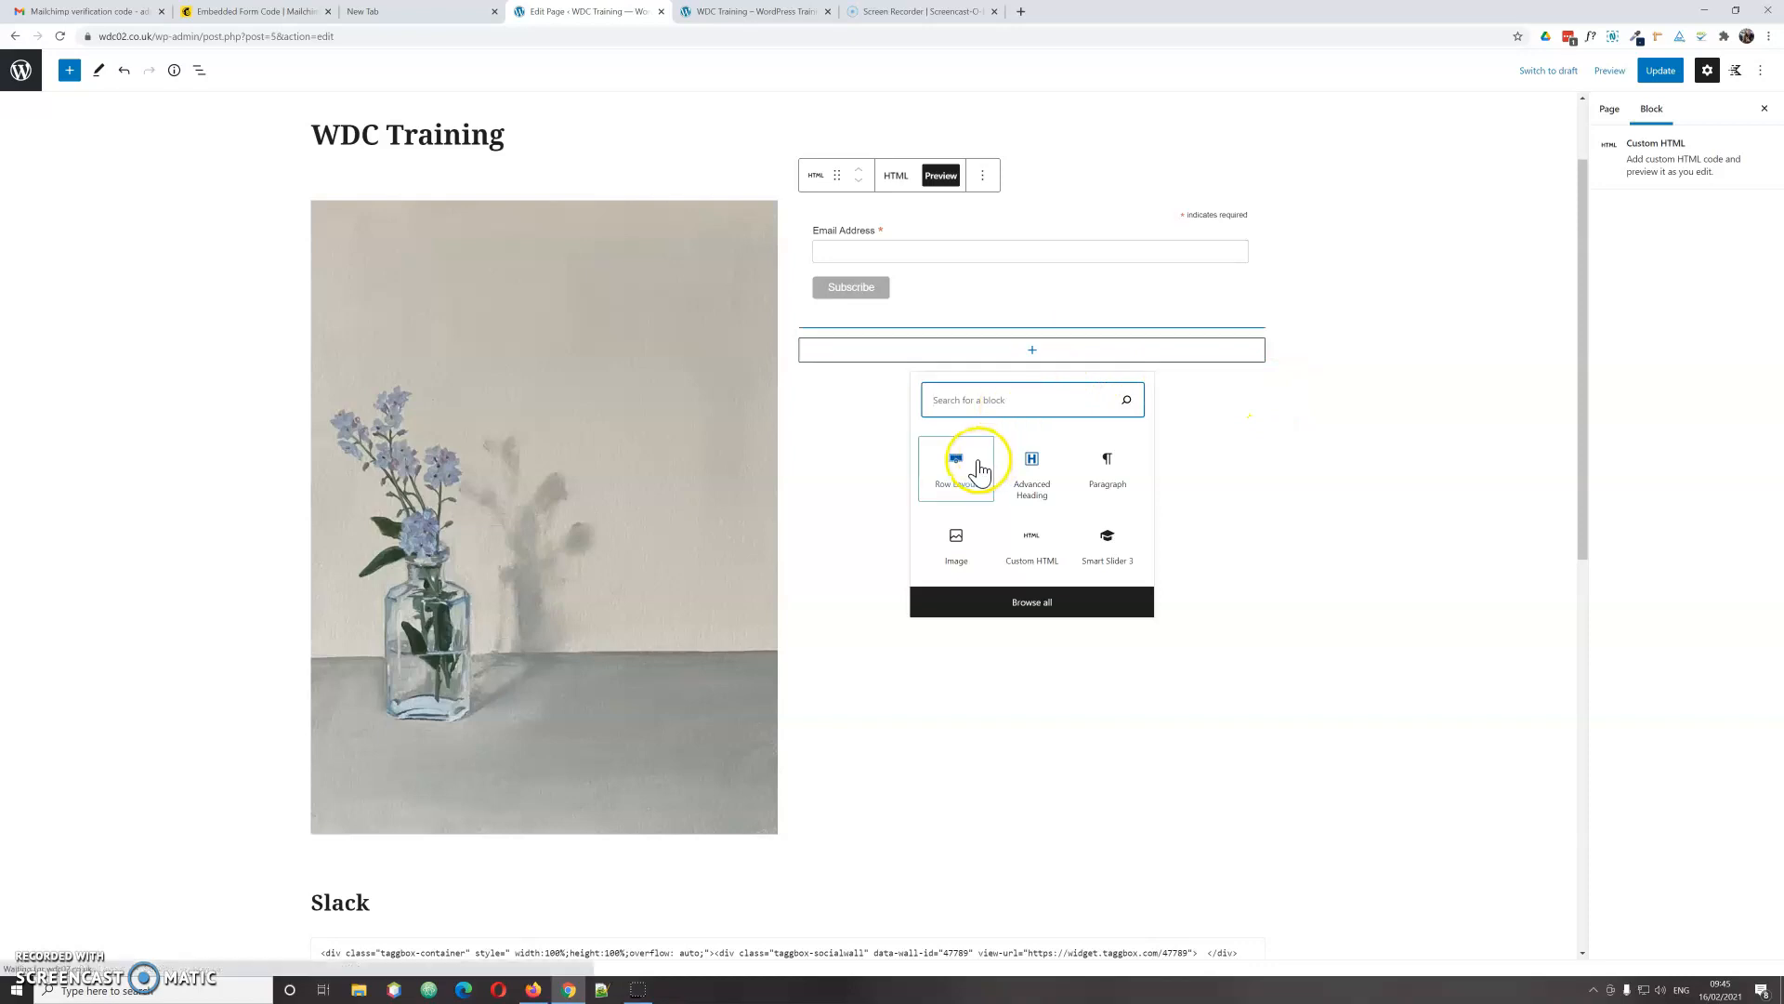
click(1036, 469)
Step: Enter 'Receive Our Newsletter' as the heading, removing the extra 'e' from 'Neewsletter'
scroll(992, 402, down, 1)
text(Receive Our Neewsletter)
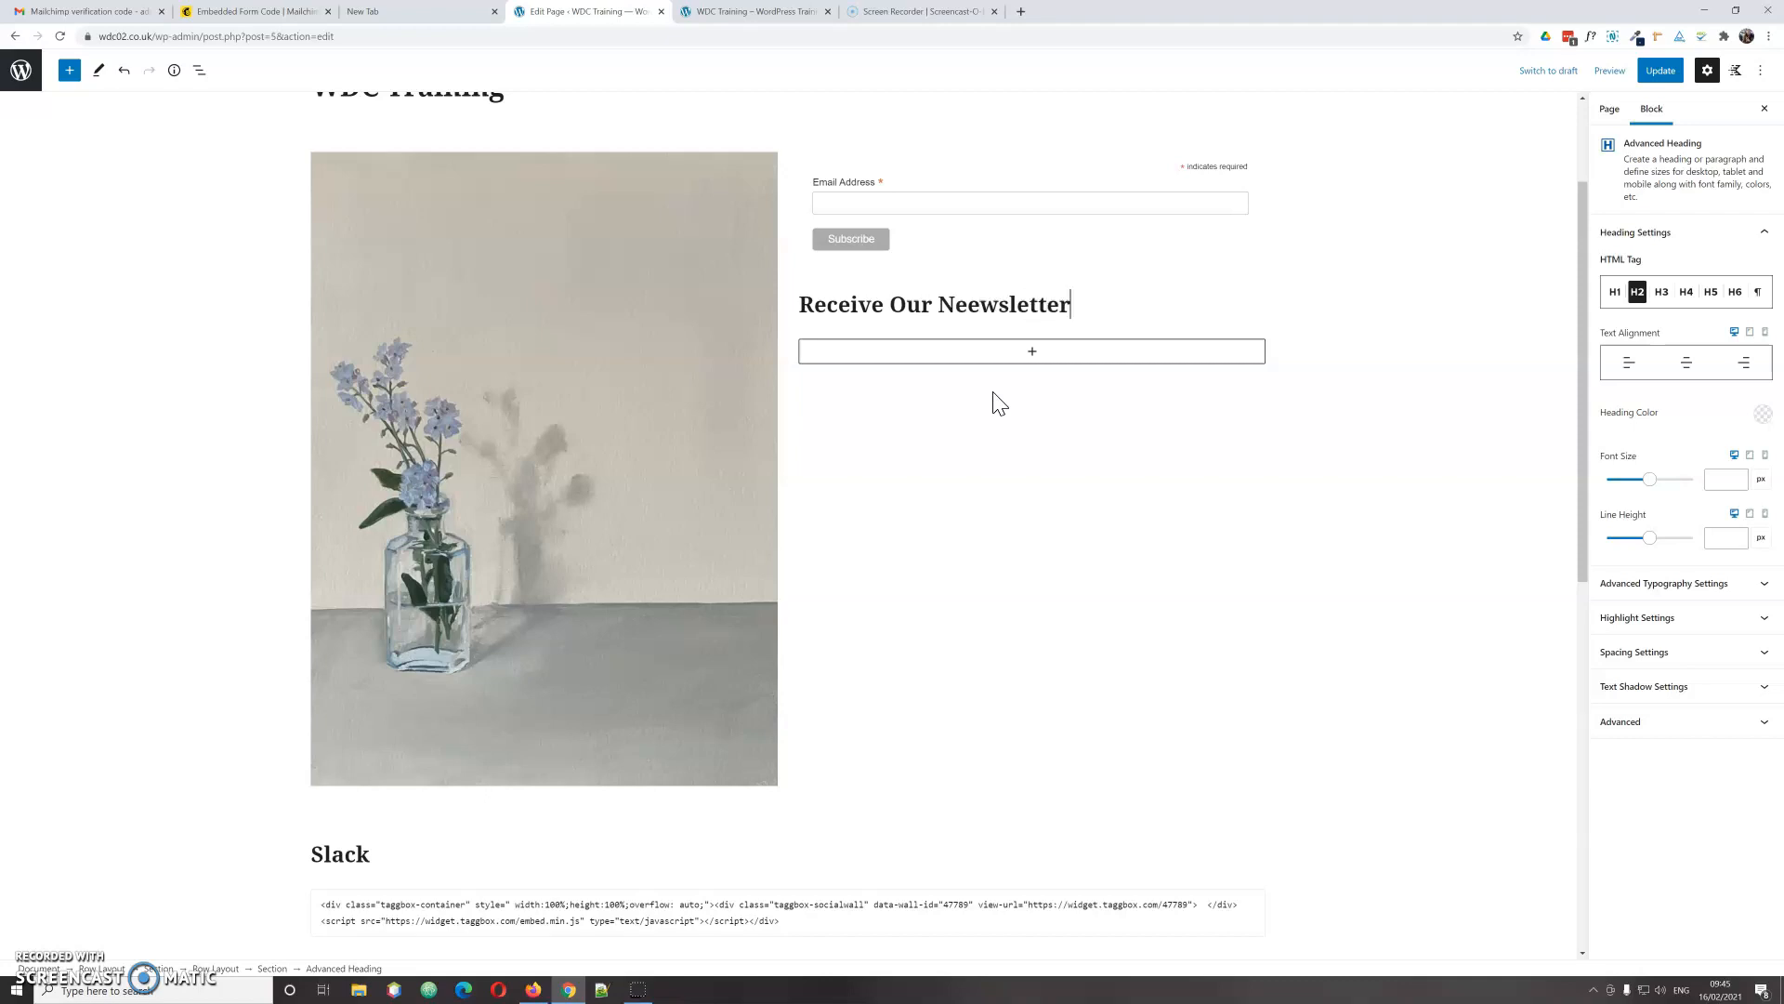
click(967, 302)
key(BackSpace)
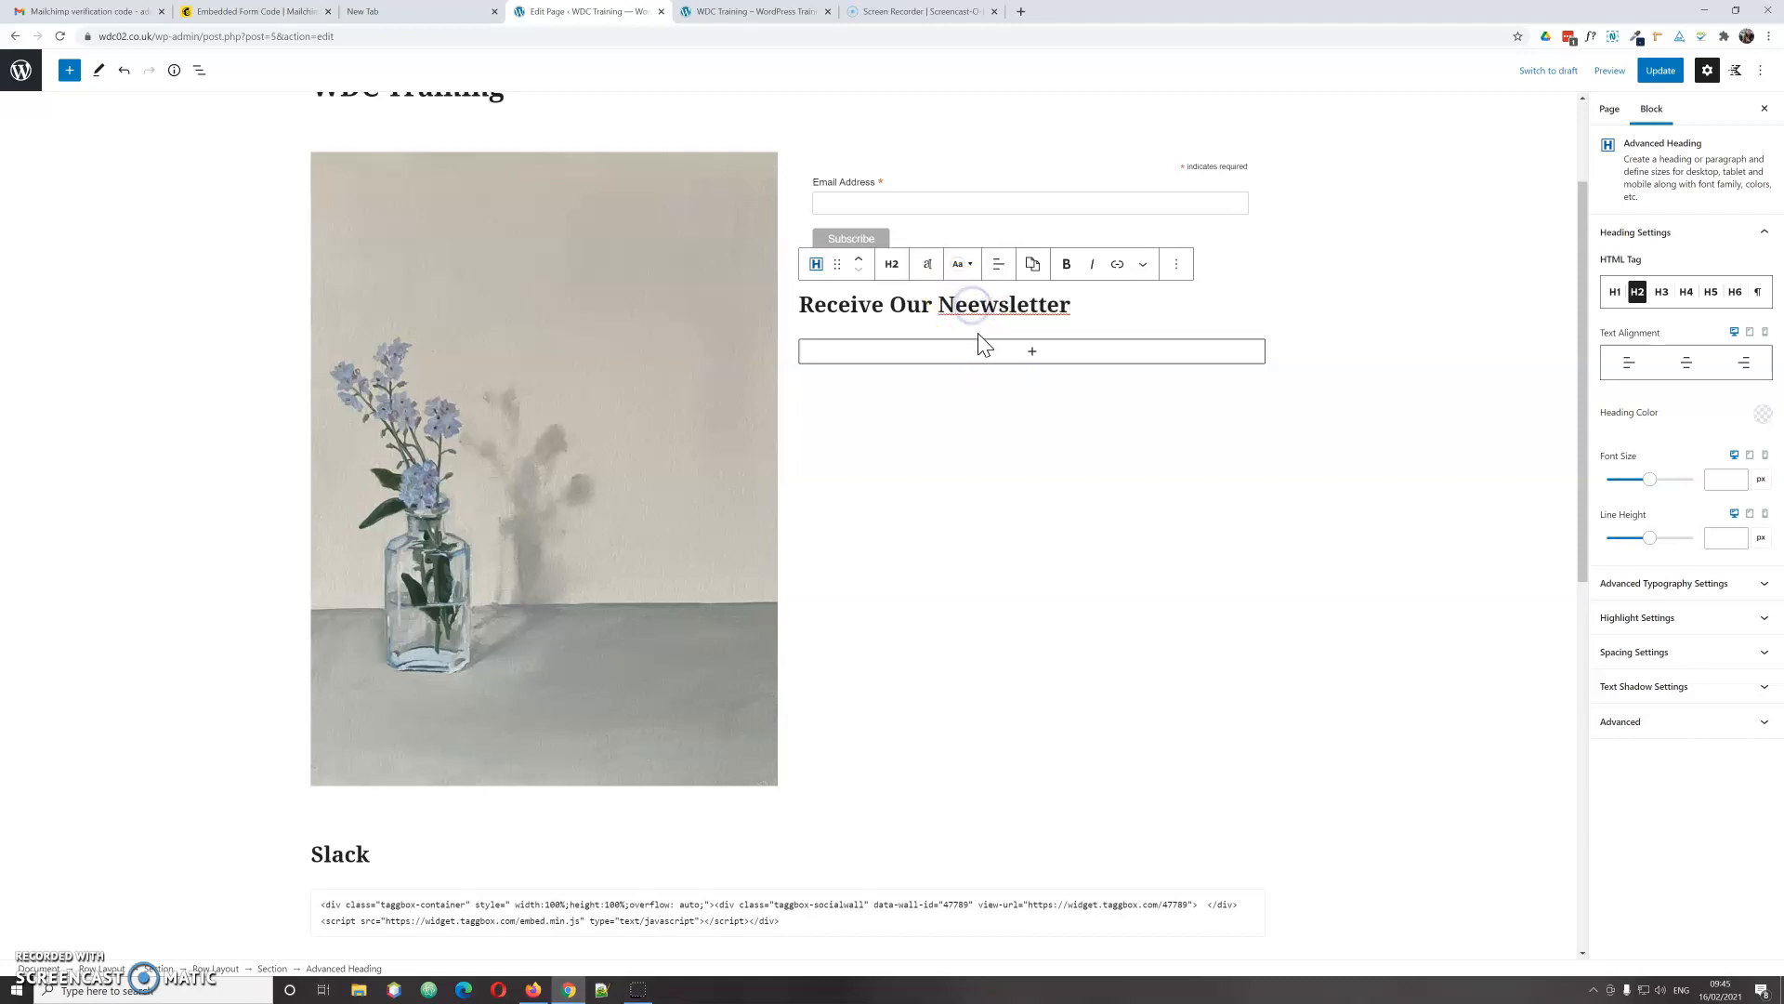
click(1062, 418)
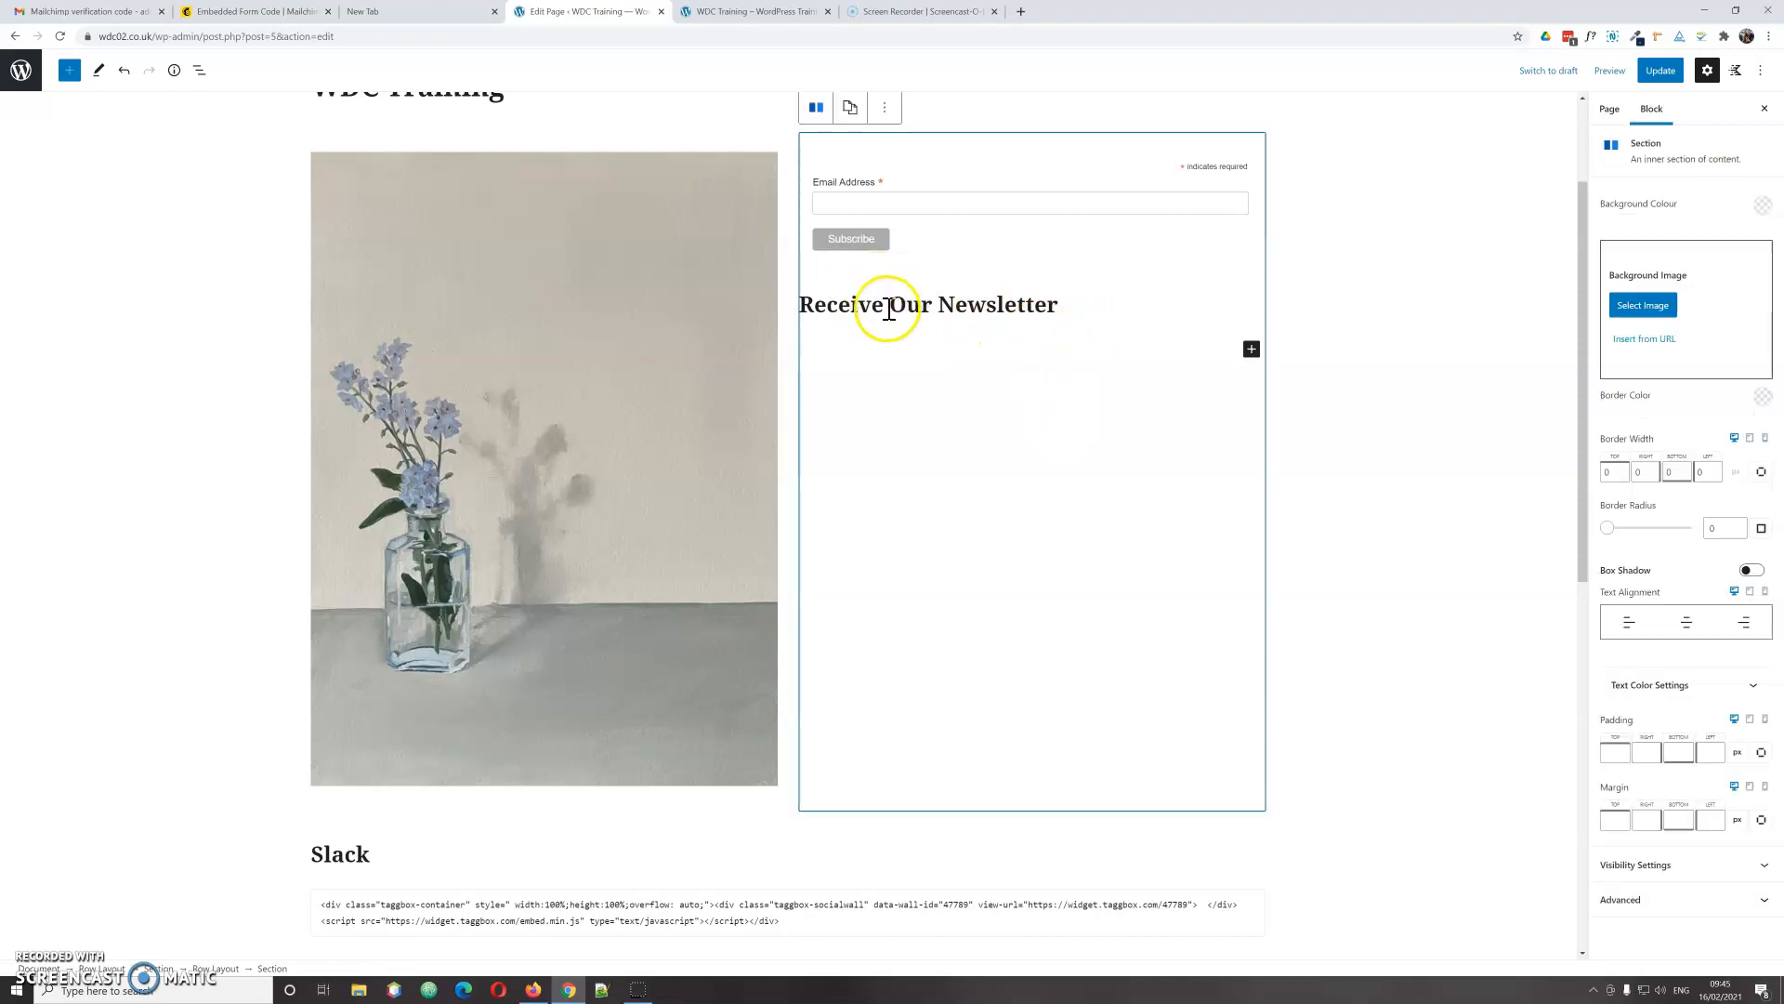
Step: Move the 'Receive Our Newsletter' heading above the signup form and update the page
click(911, 293)
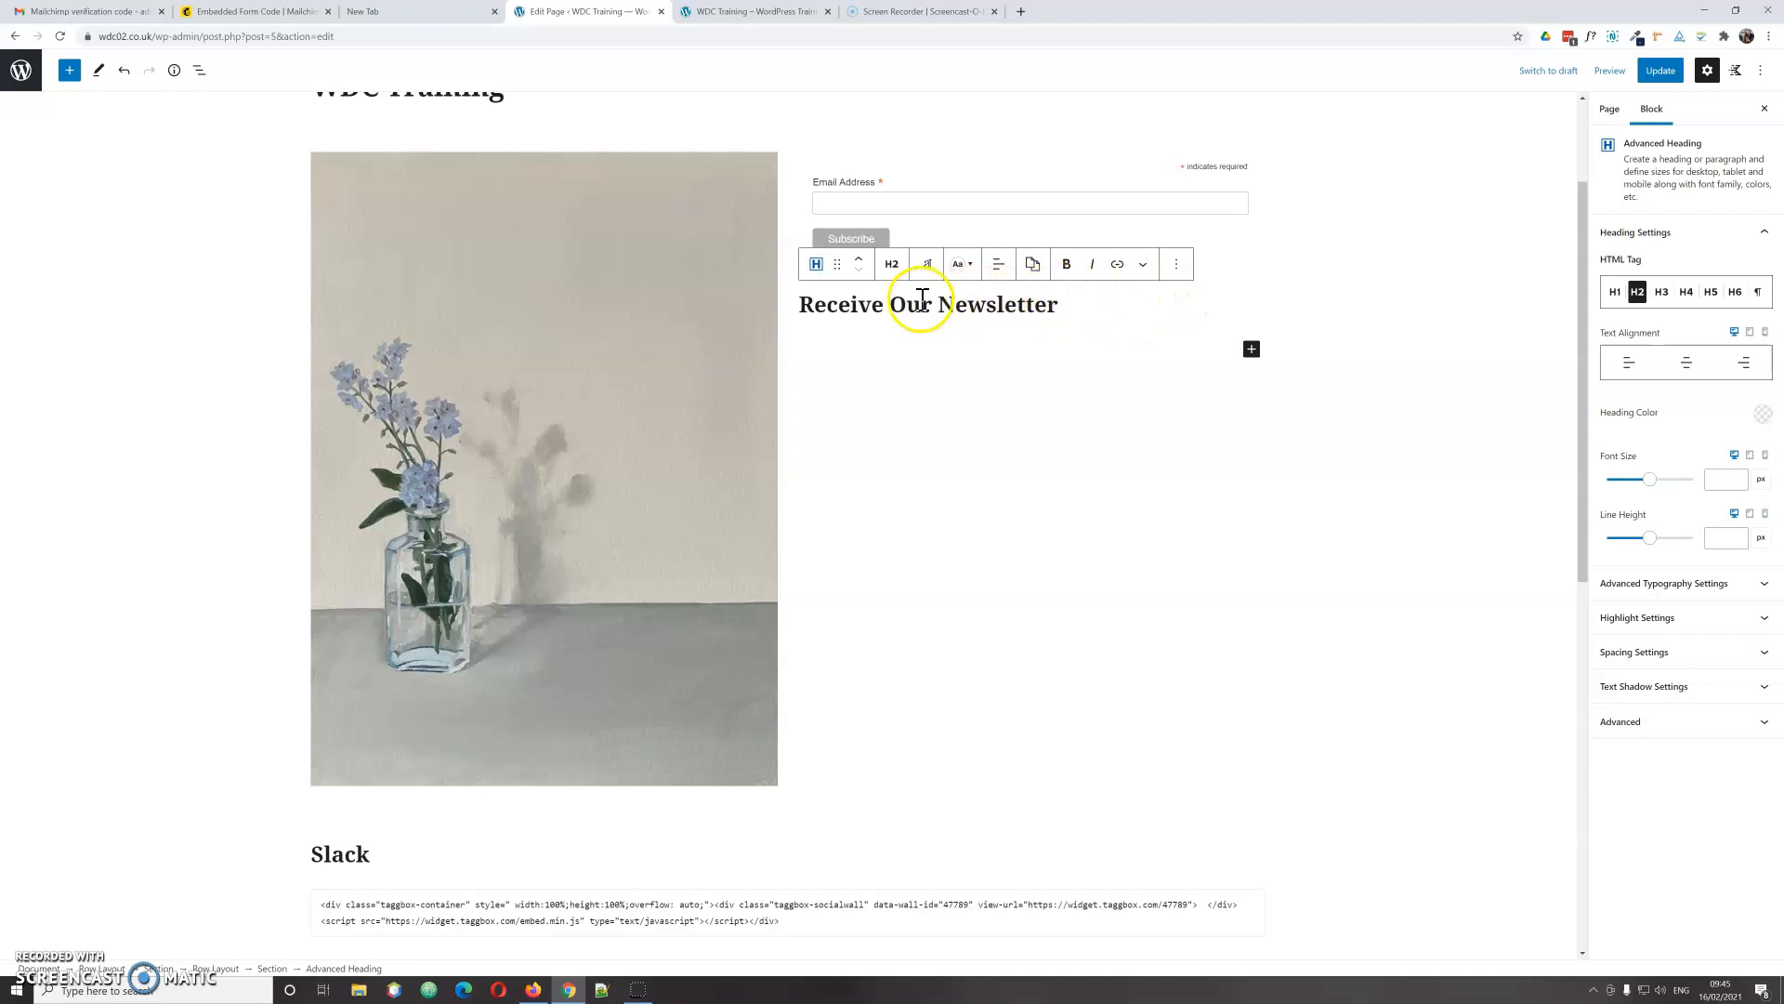
click(861, 267)
click(1009, 486)
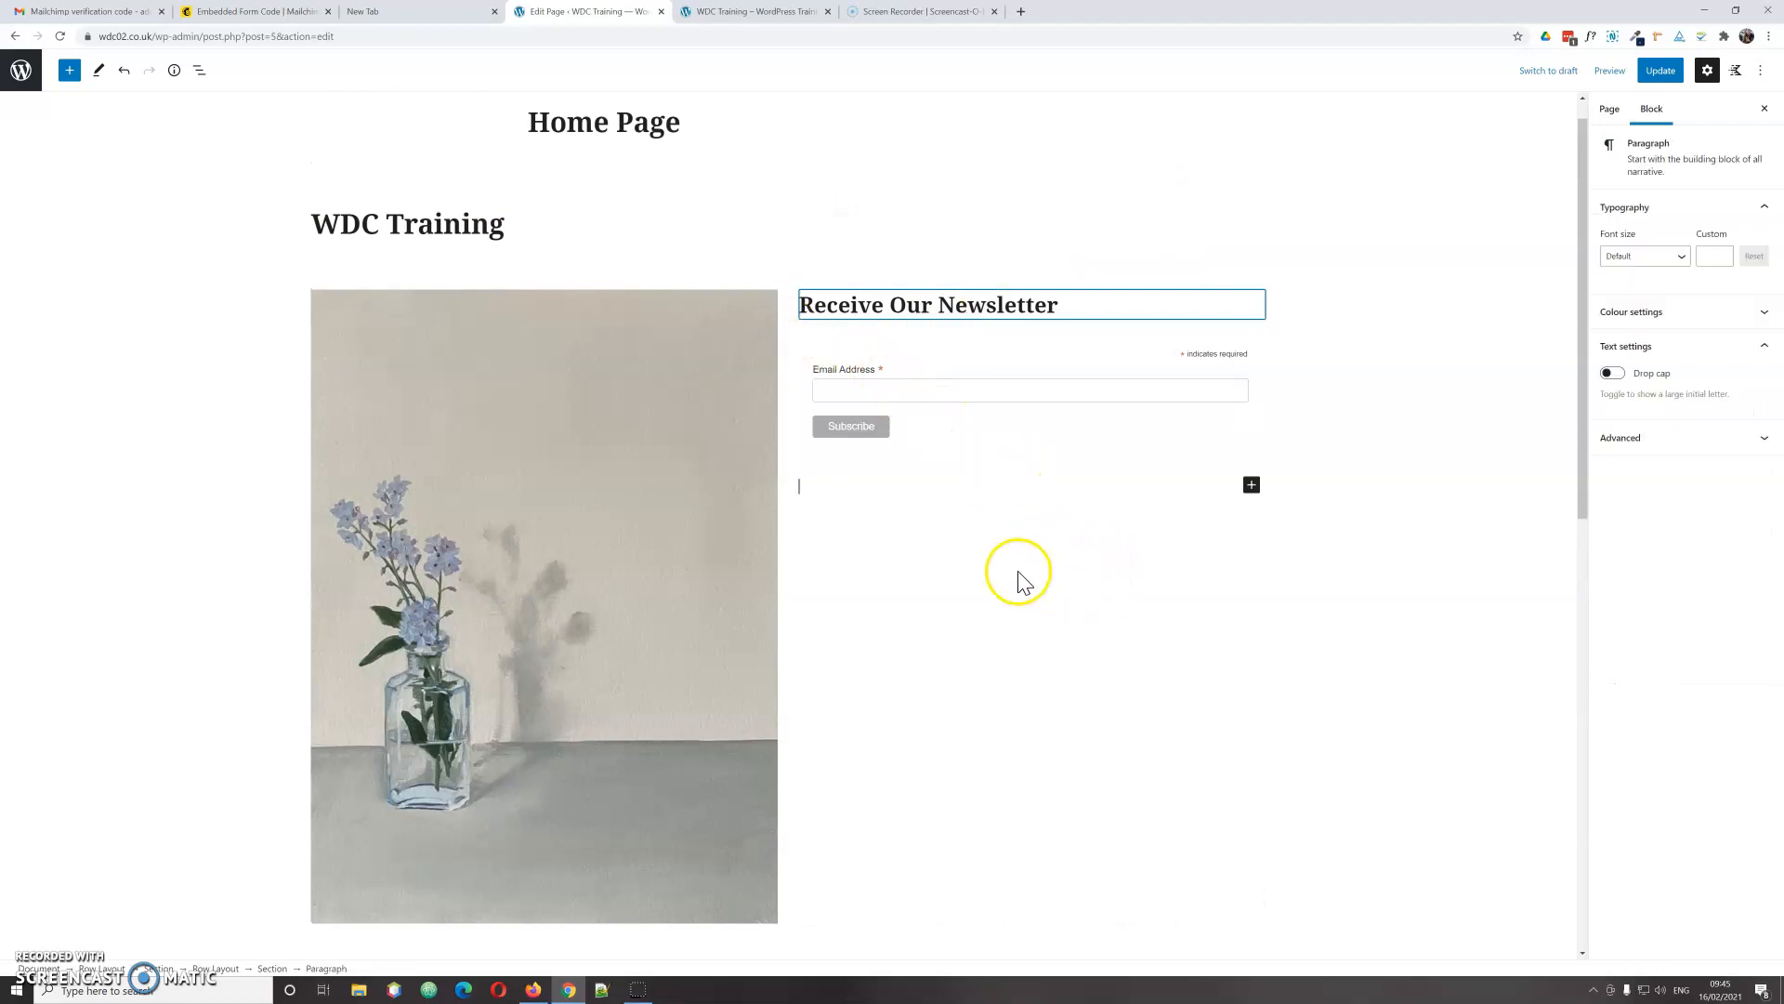
click(1662, 75)
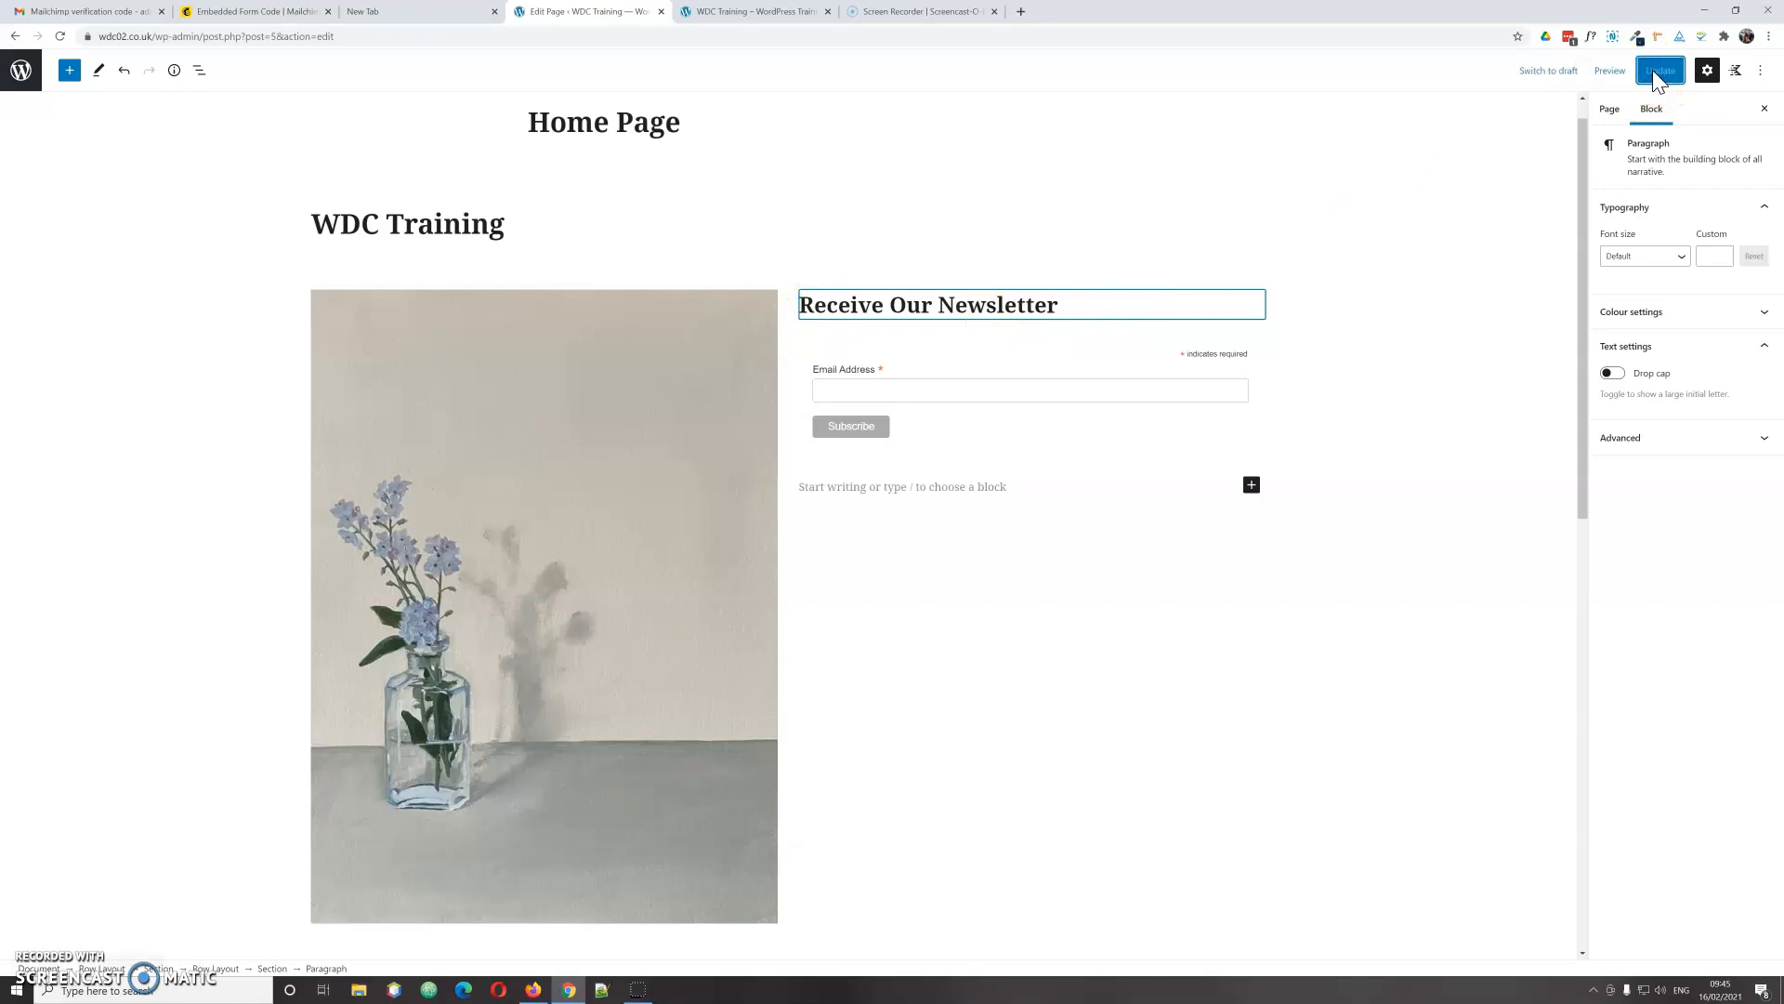
Step: Reload the live home page, check the painting beside the newsletter signup, then return to the editor
click(692, 19)
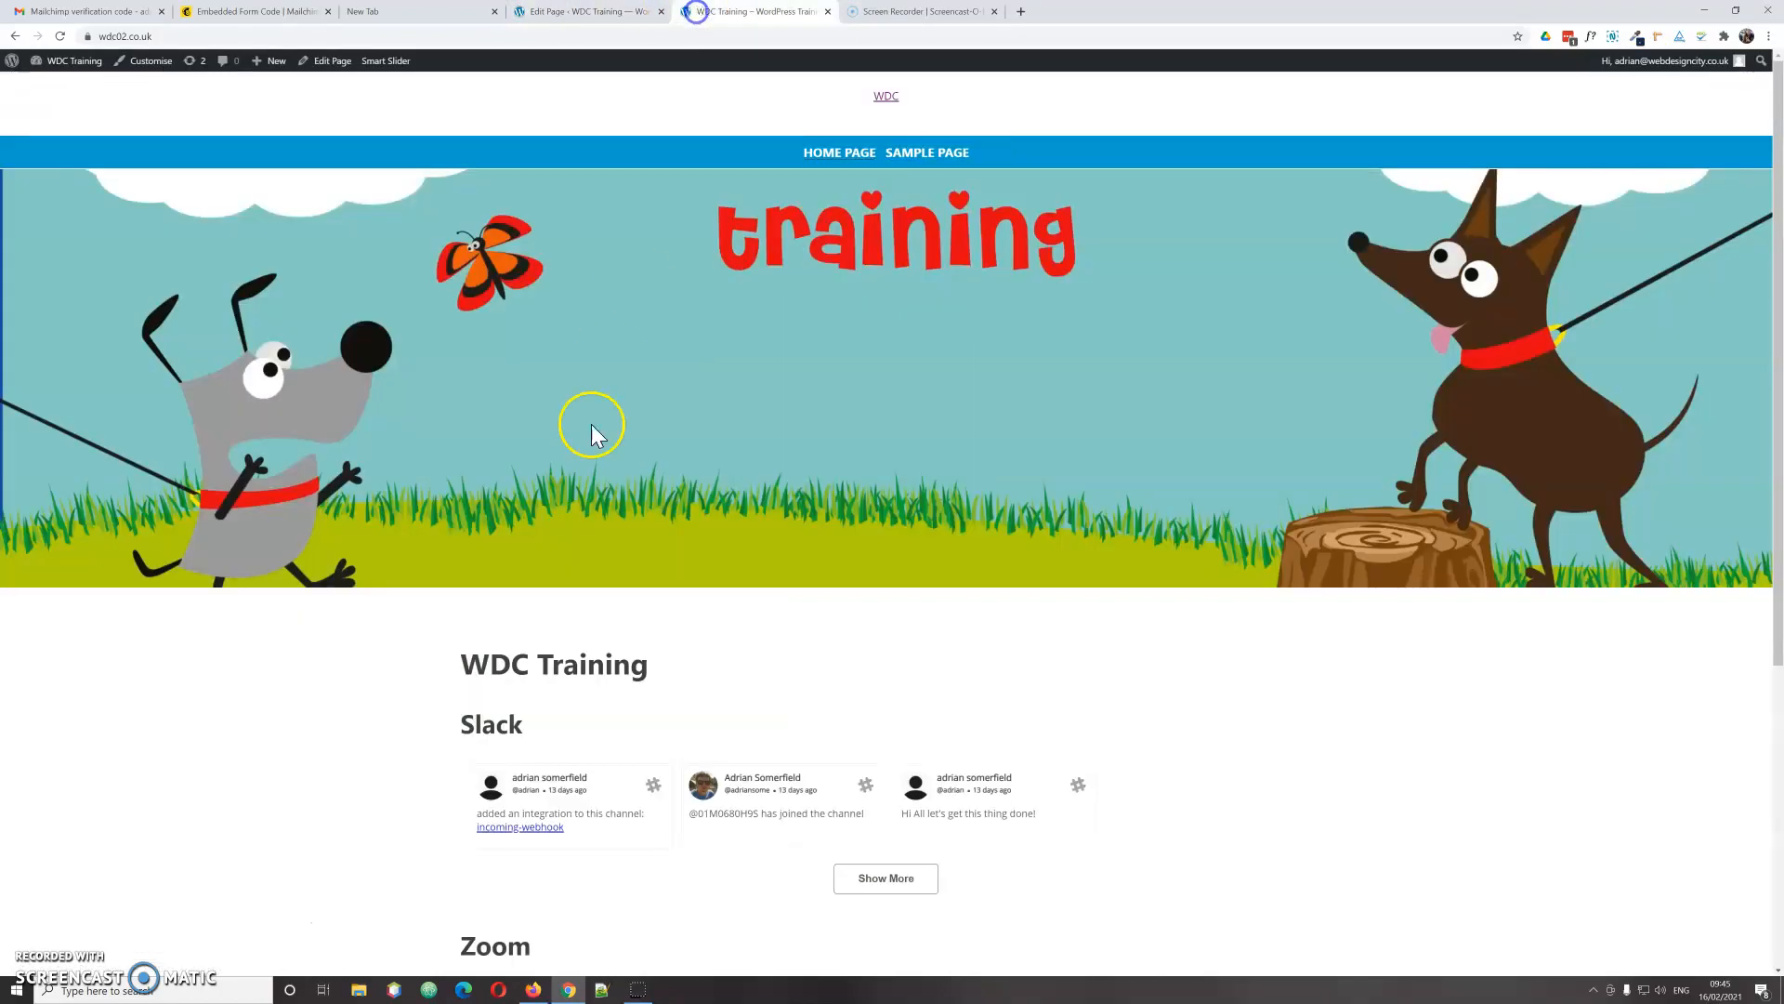
right_click(319, 642)
click(344, 698)
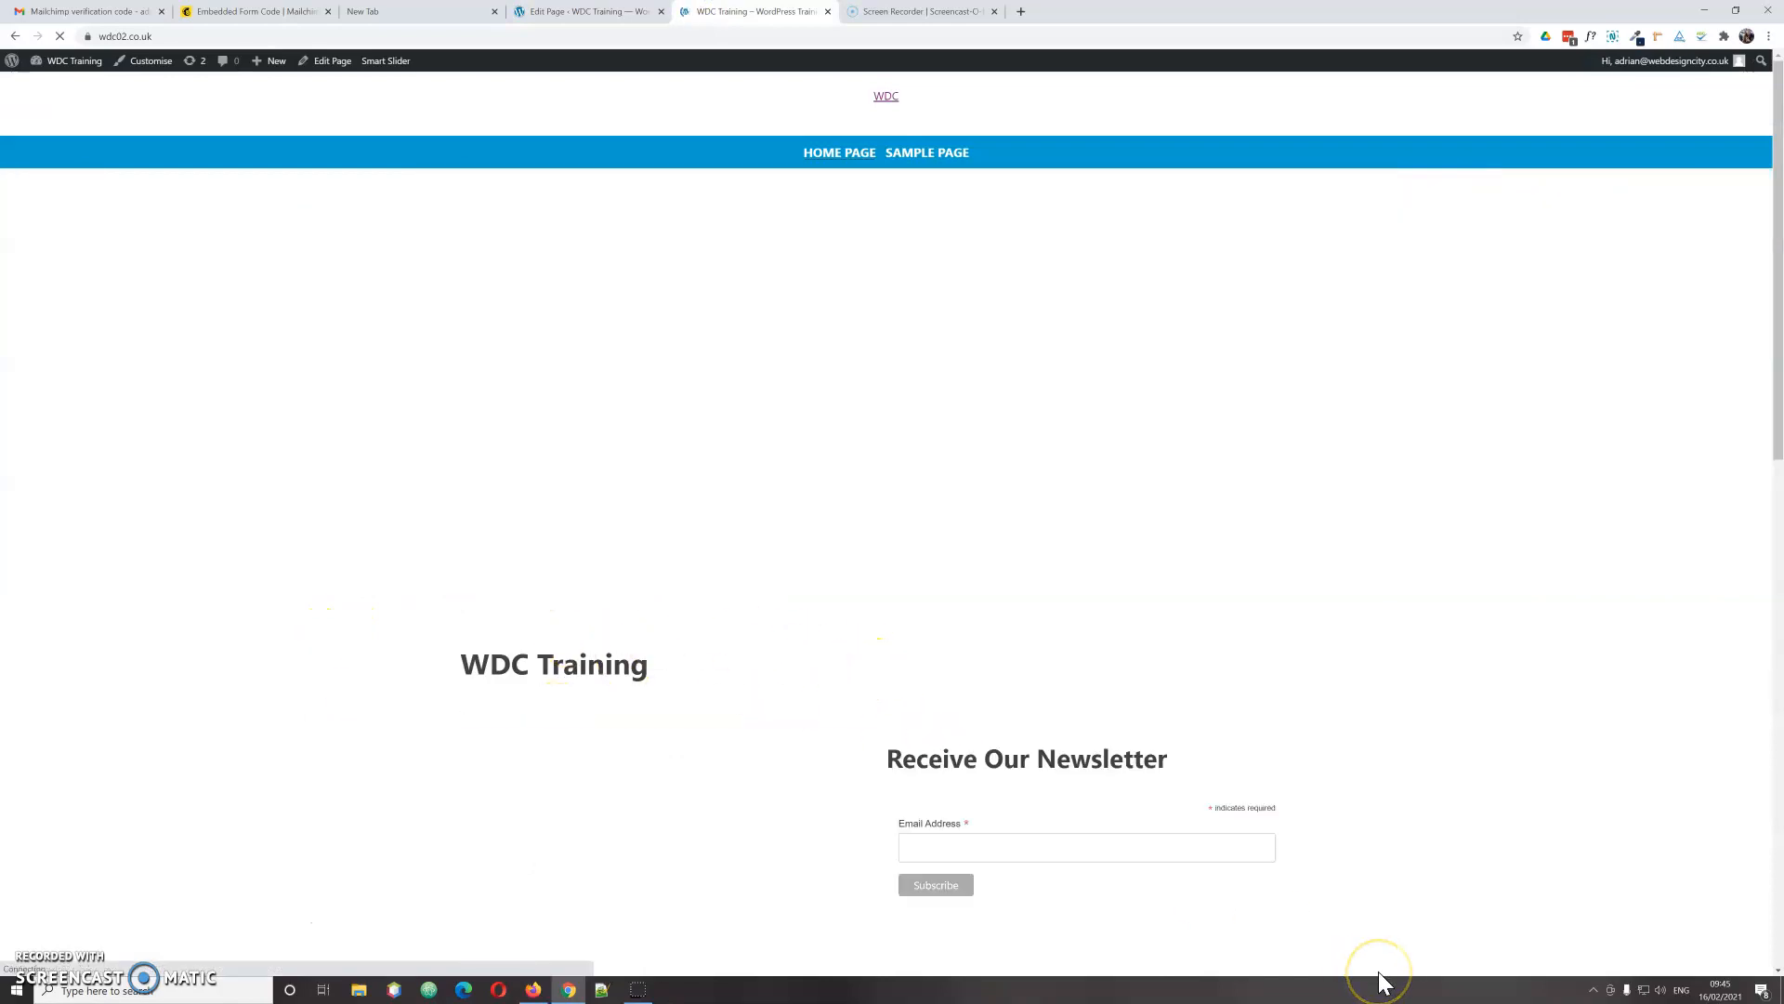
scroll(1382, 968, down, 5)
scroll(1393, 966, down, 1)
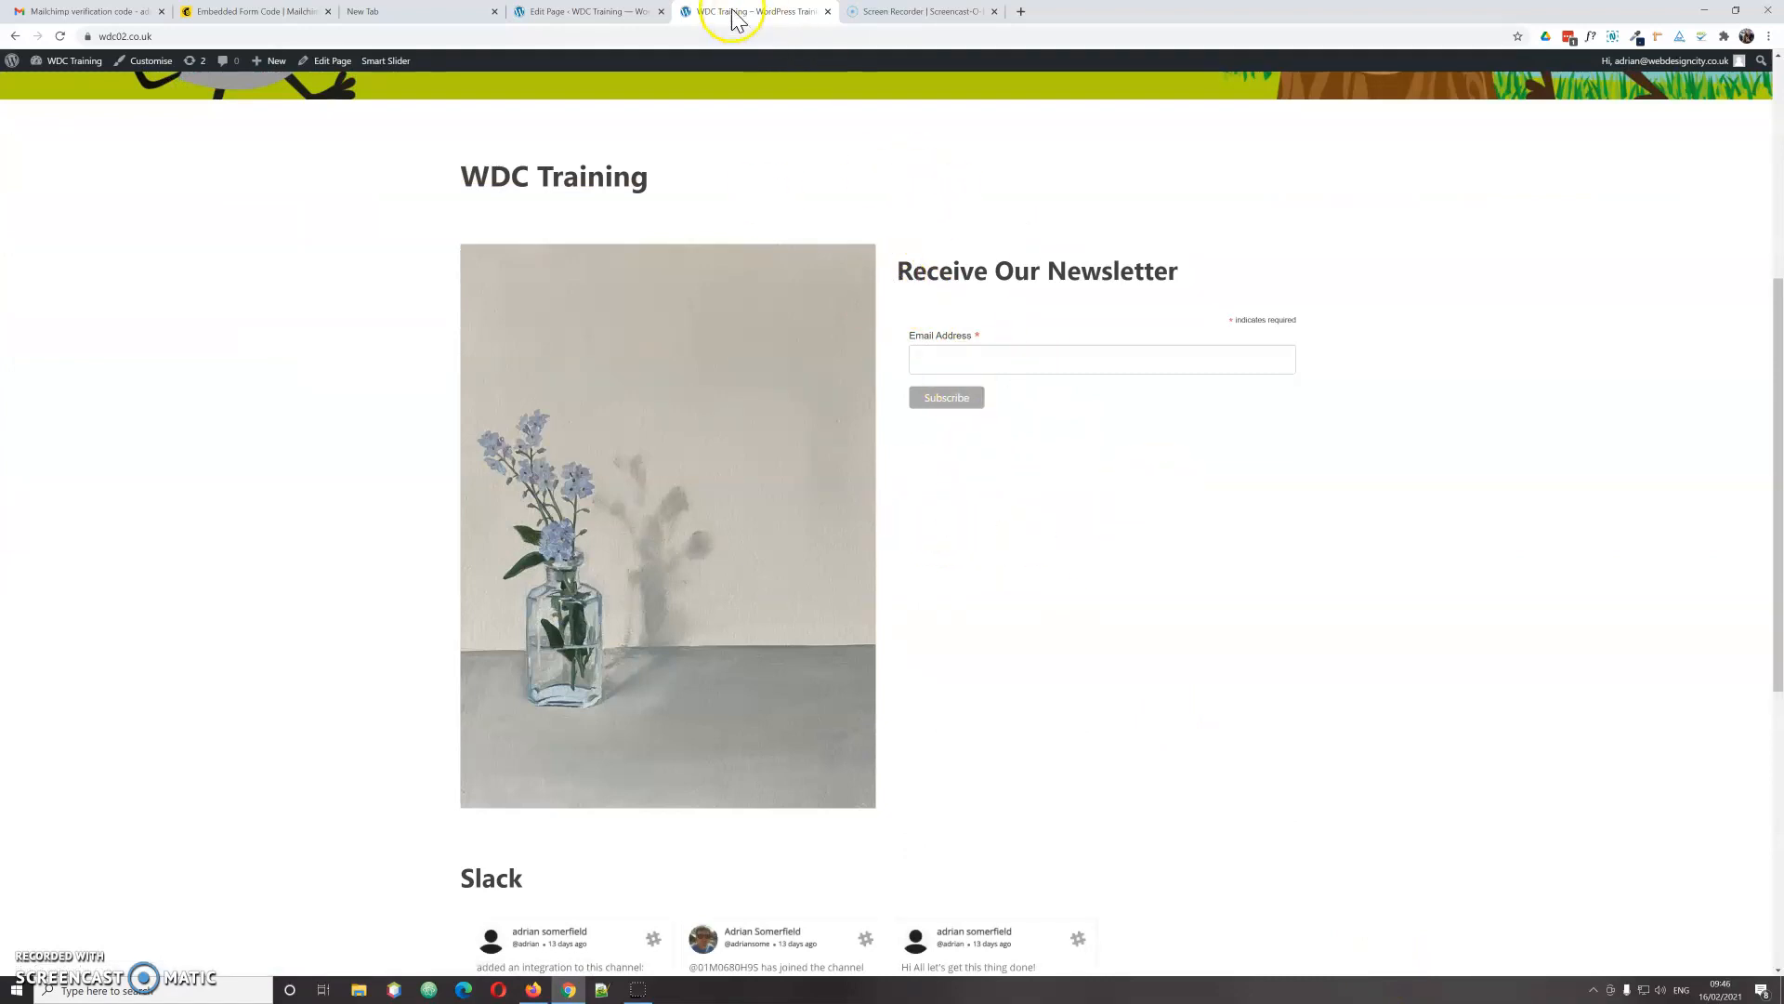
click(576, 17)
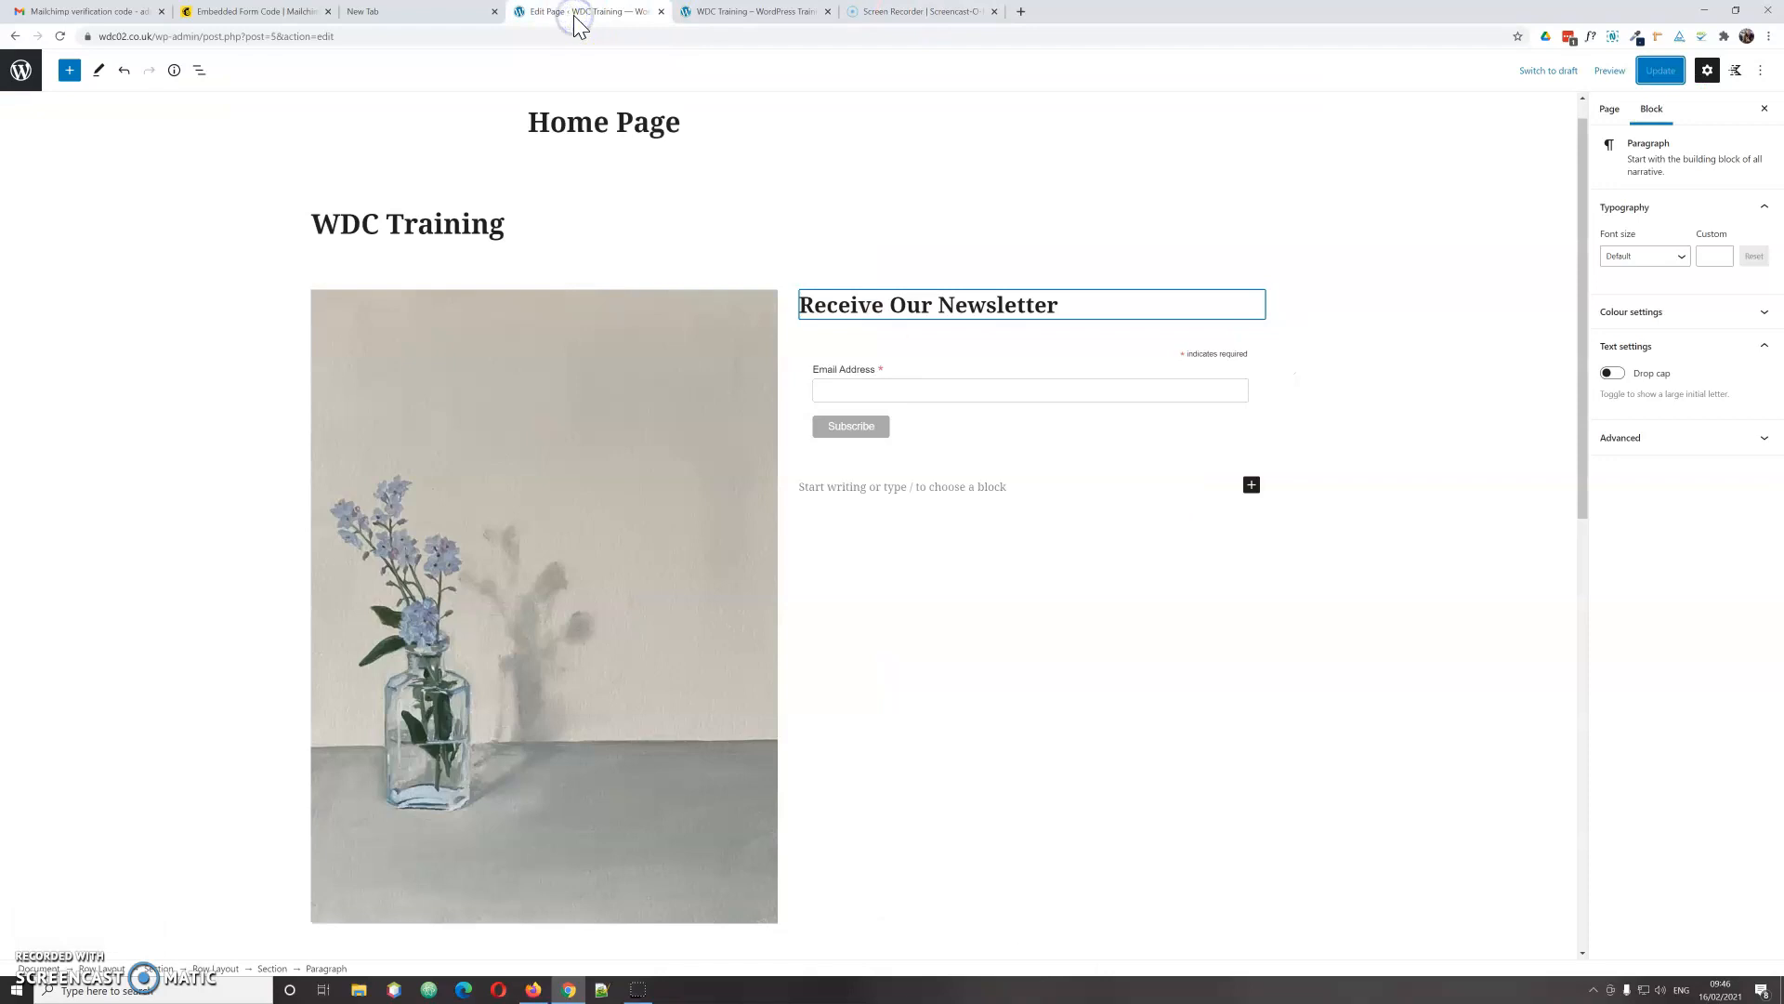
Step: Set the two-column row's width alignment and Vertical Align Middle, then update the page
click(530, 304)
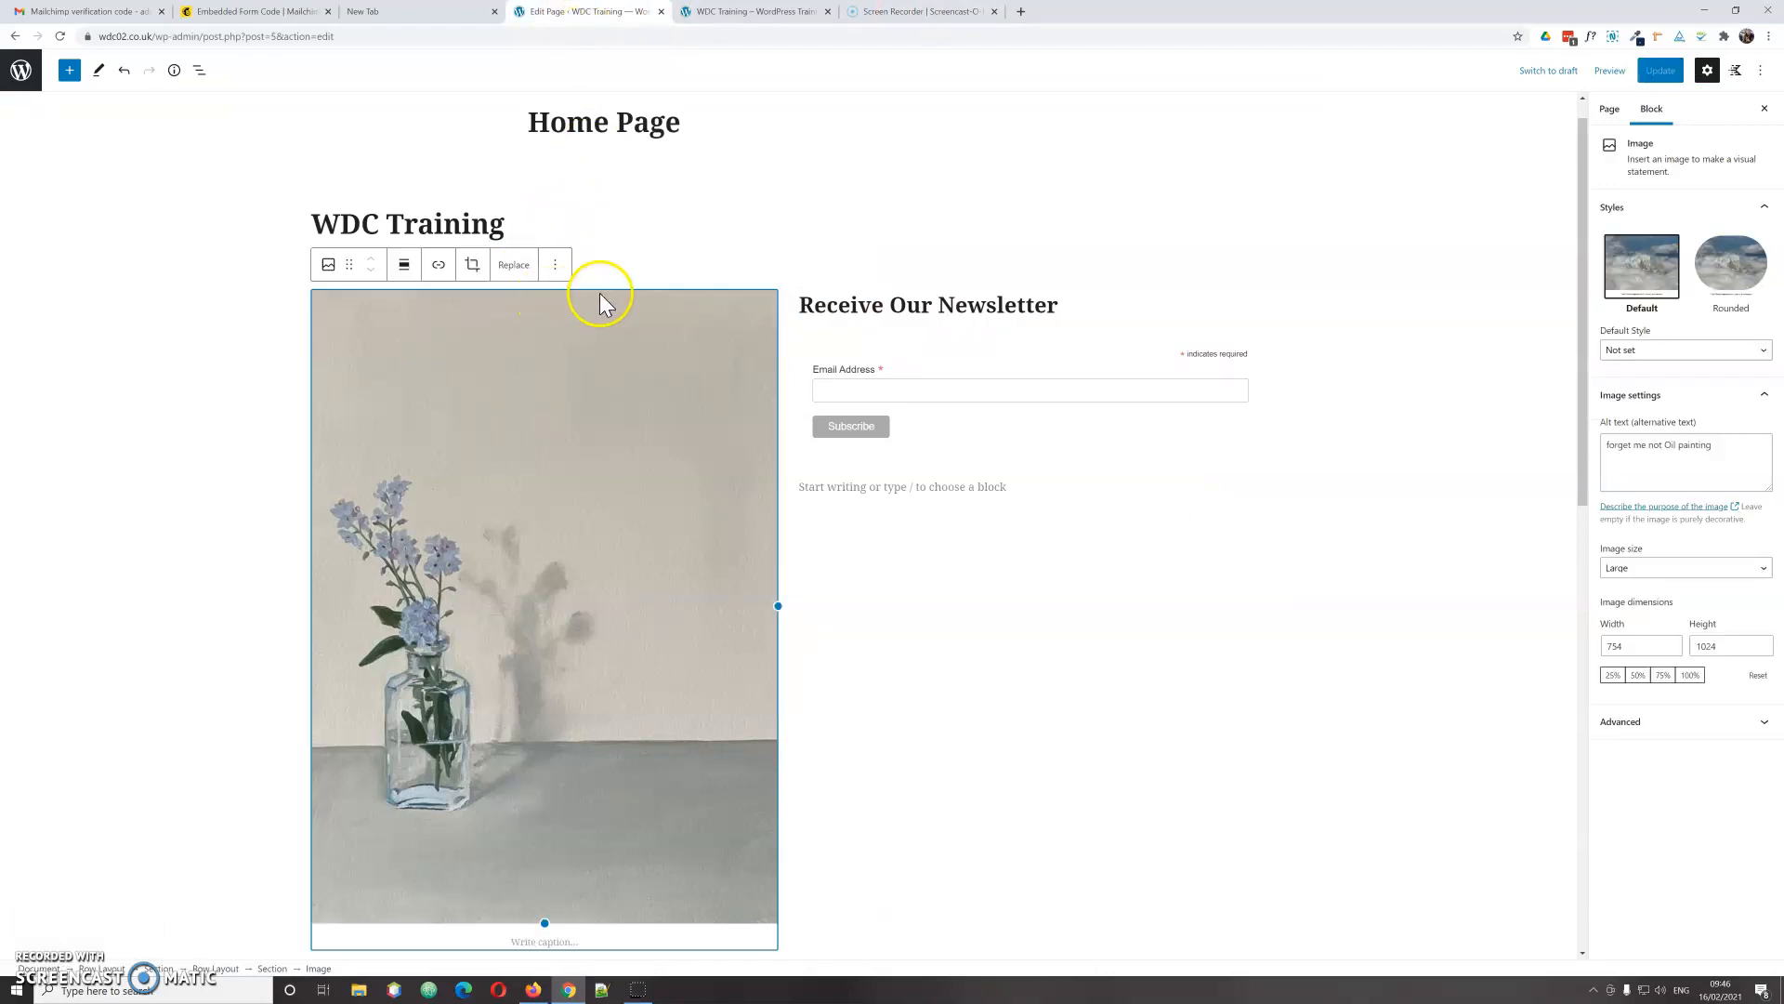
click(977, 334)
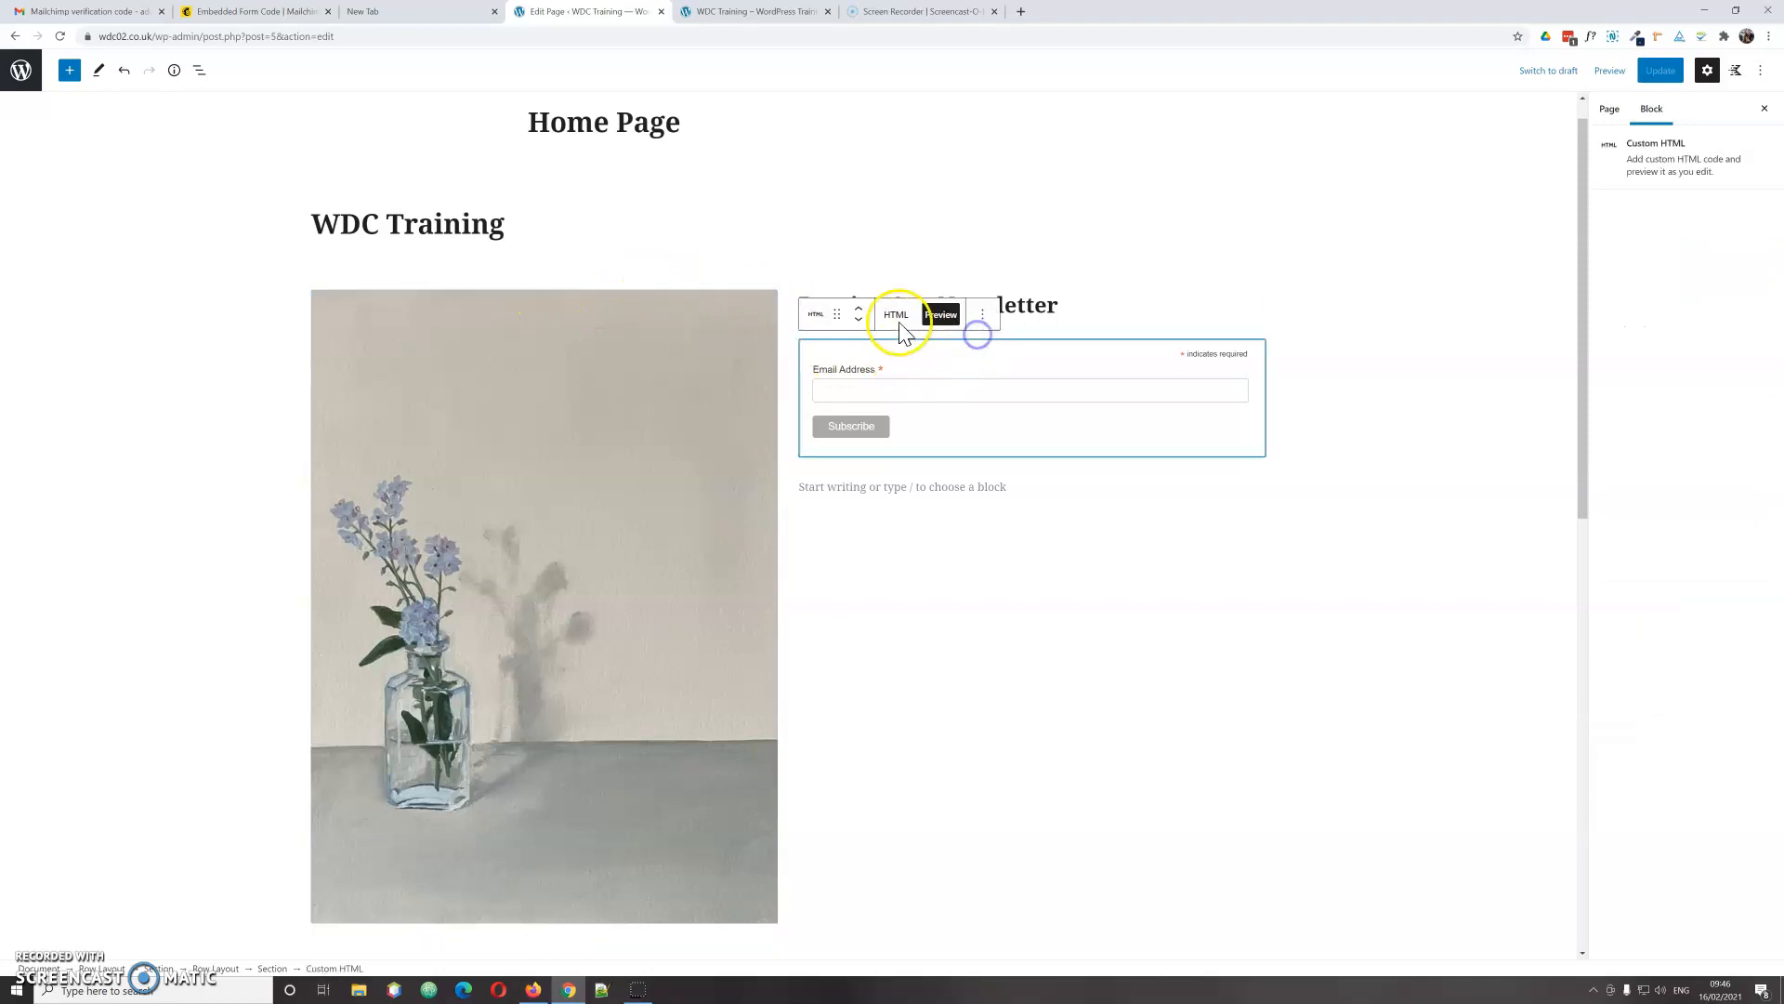
click(764, 284)
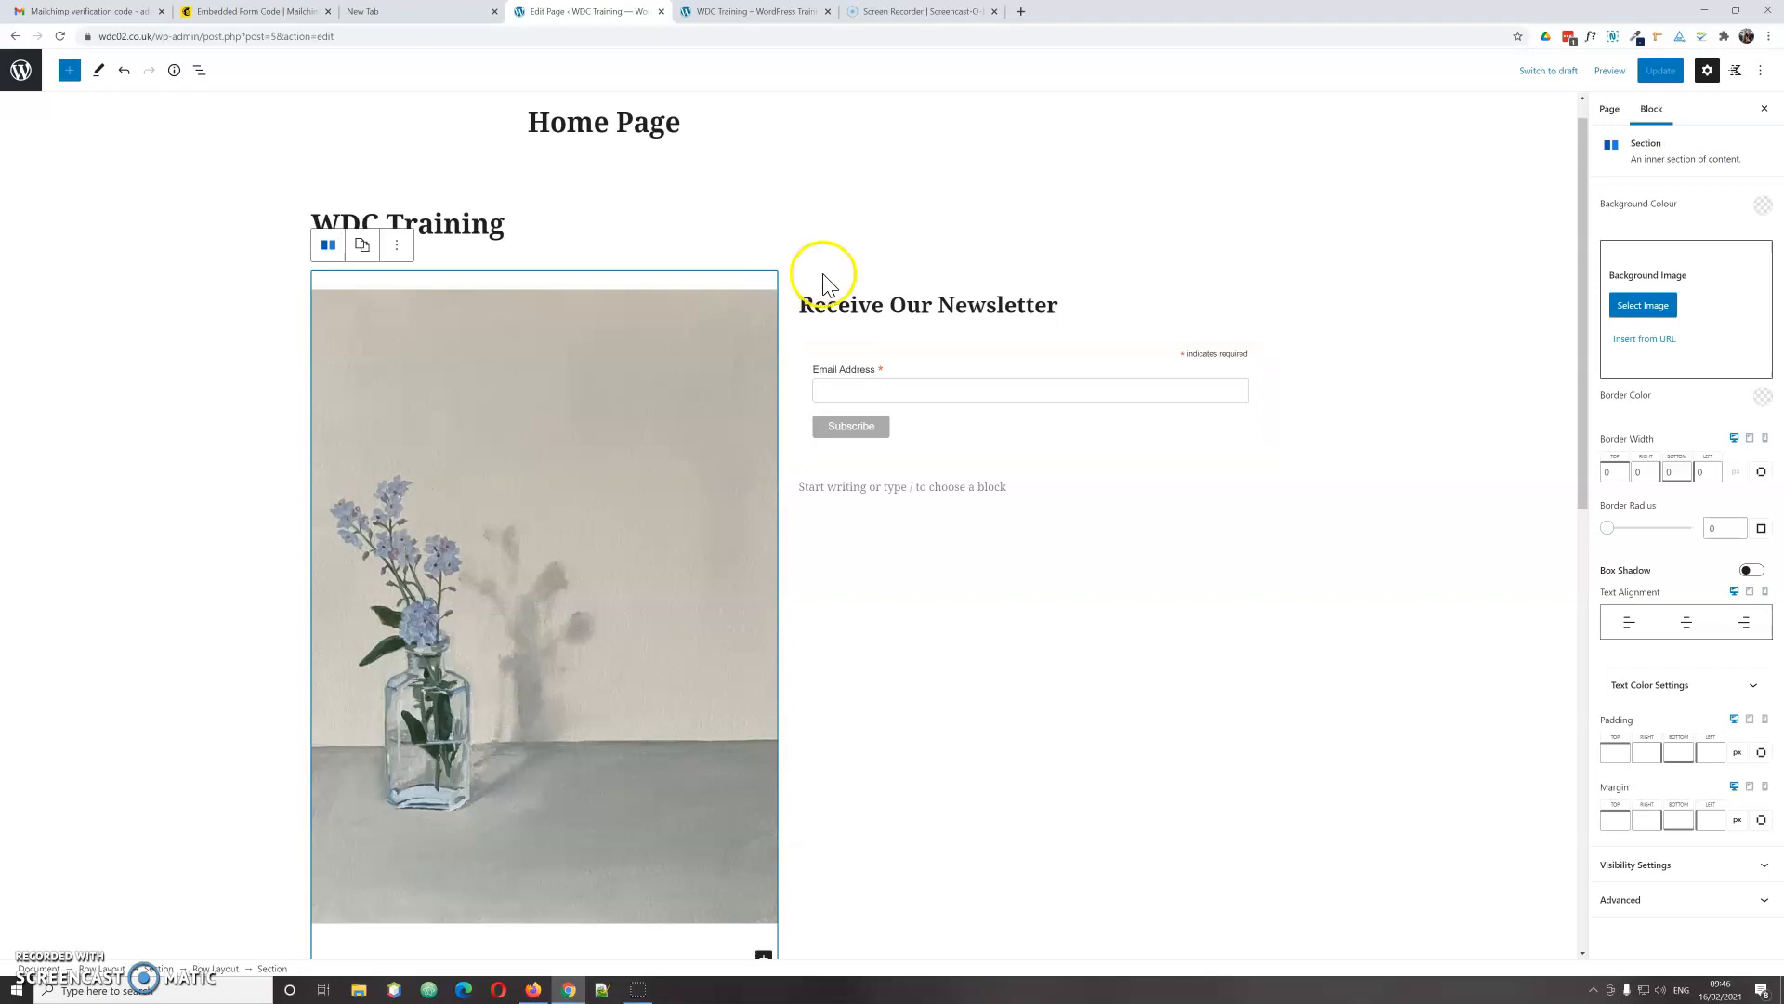
click(758, 267)
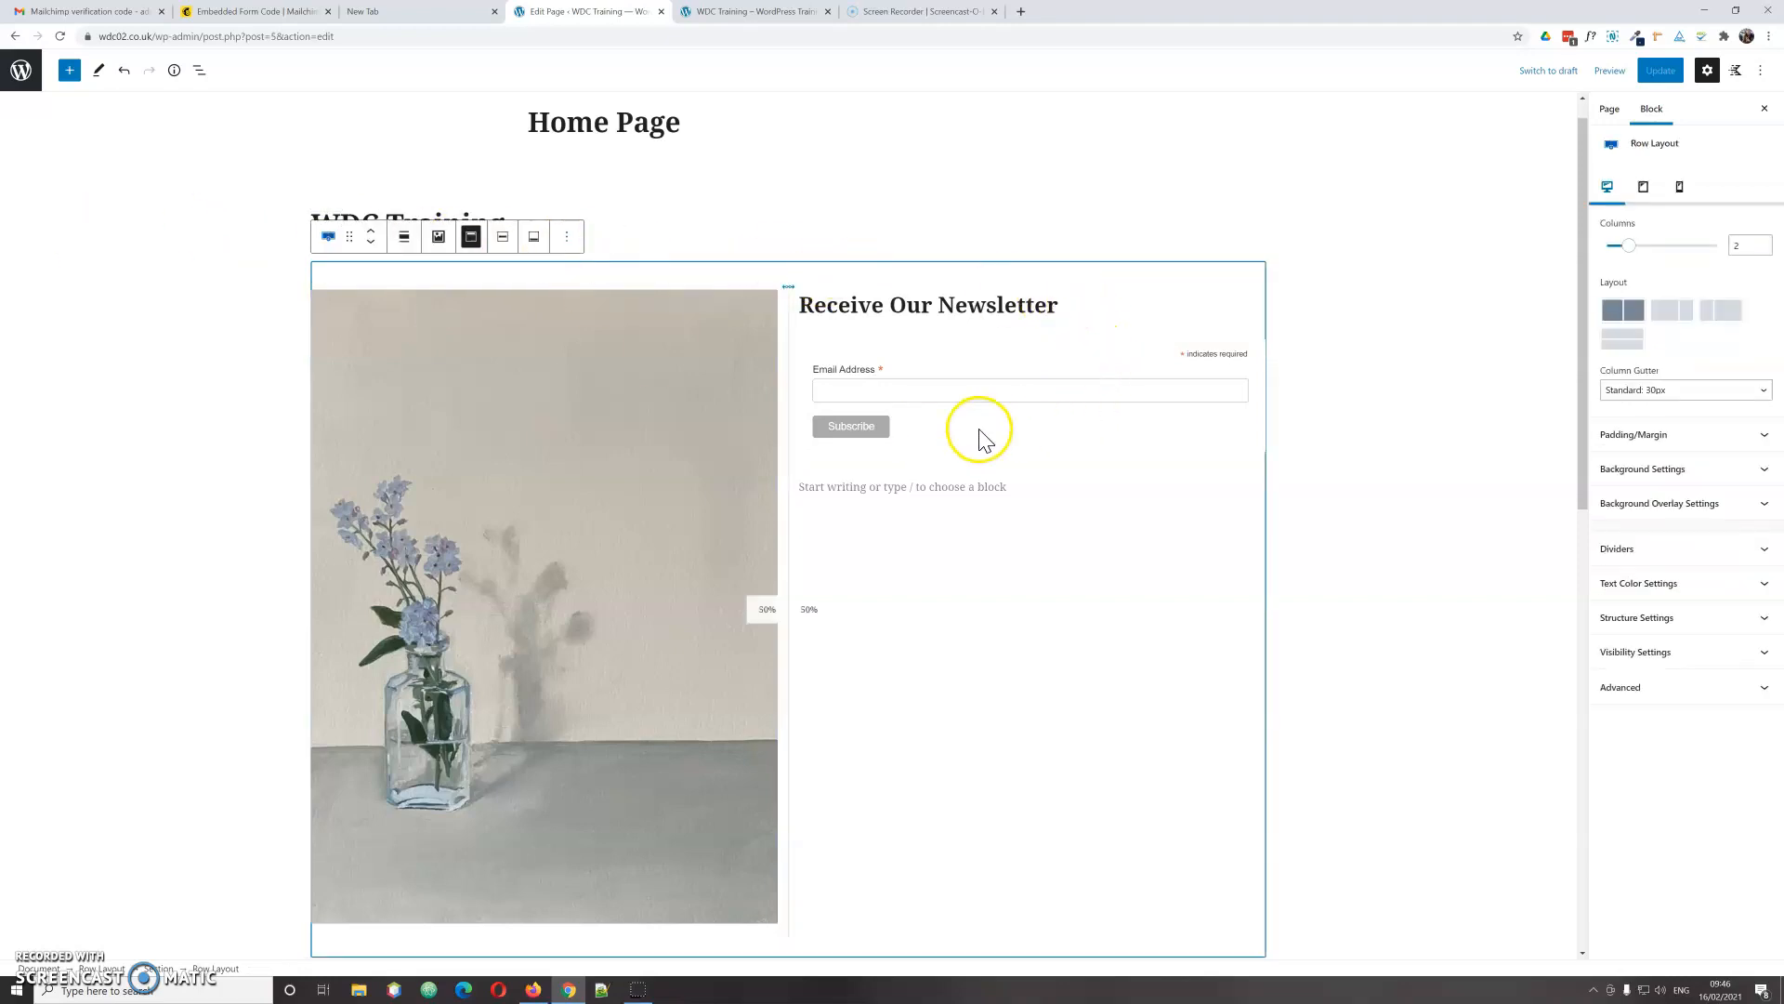
click(405, 241)
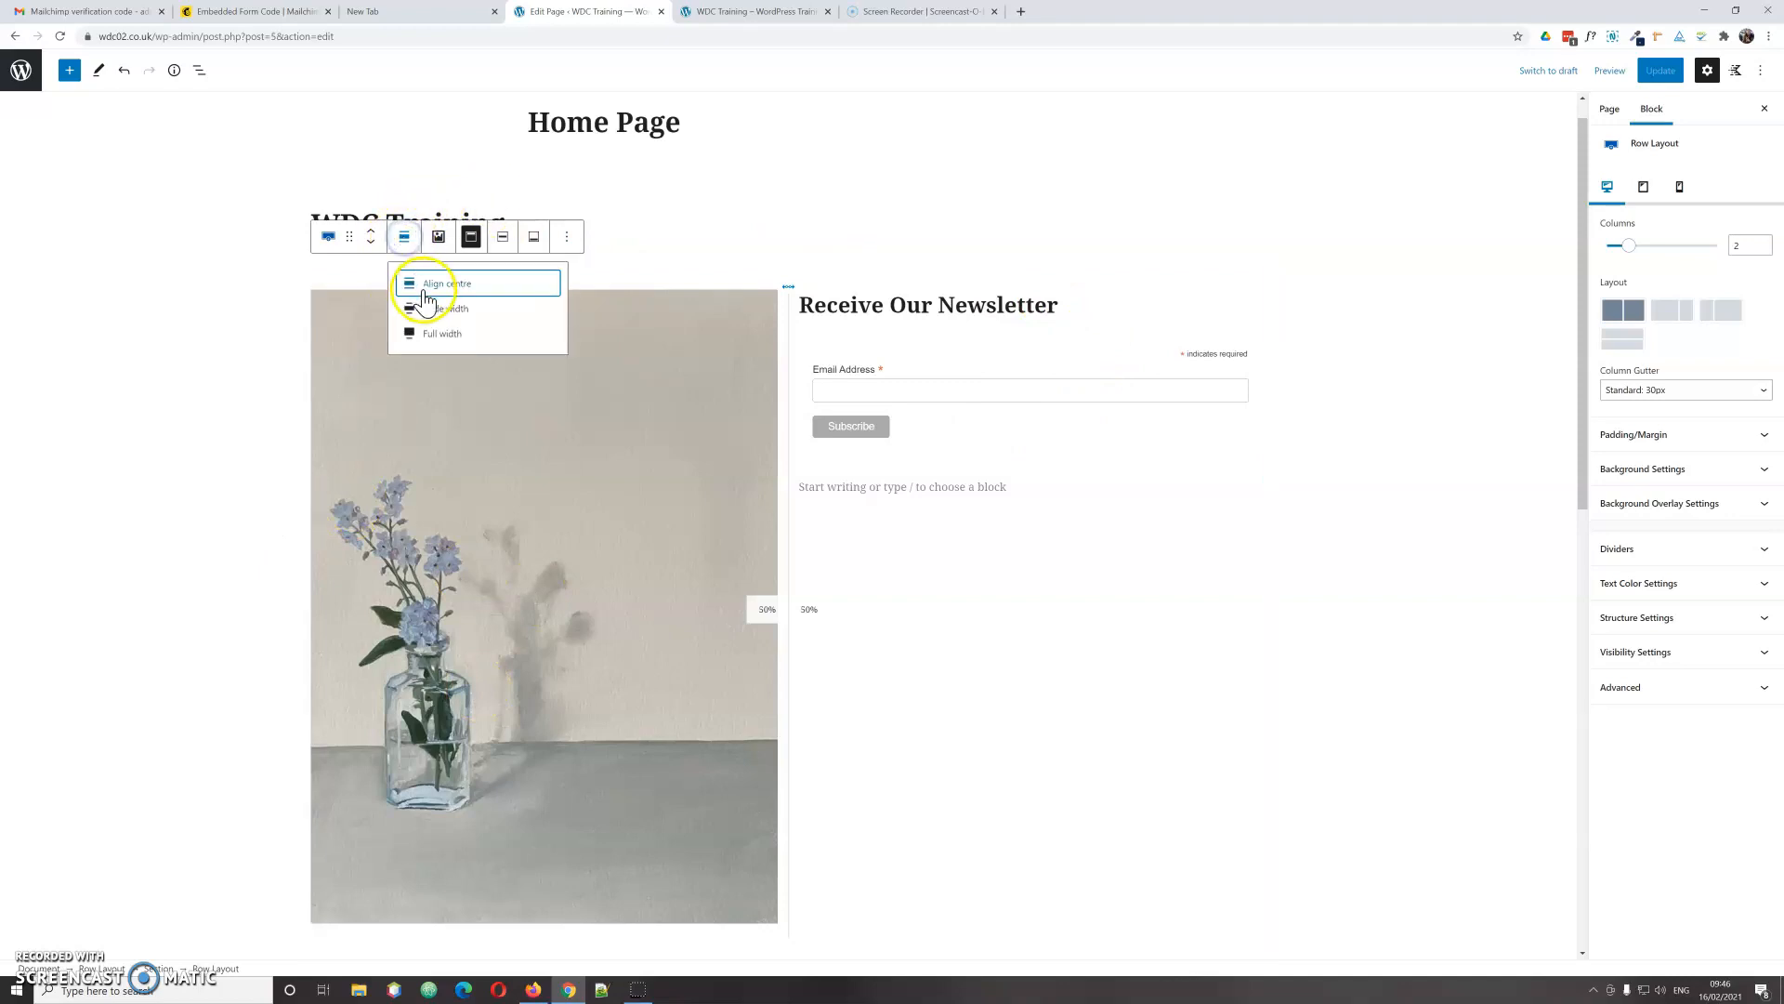
click(434, 311)
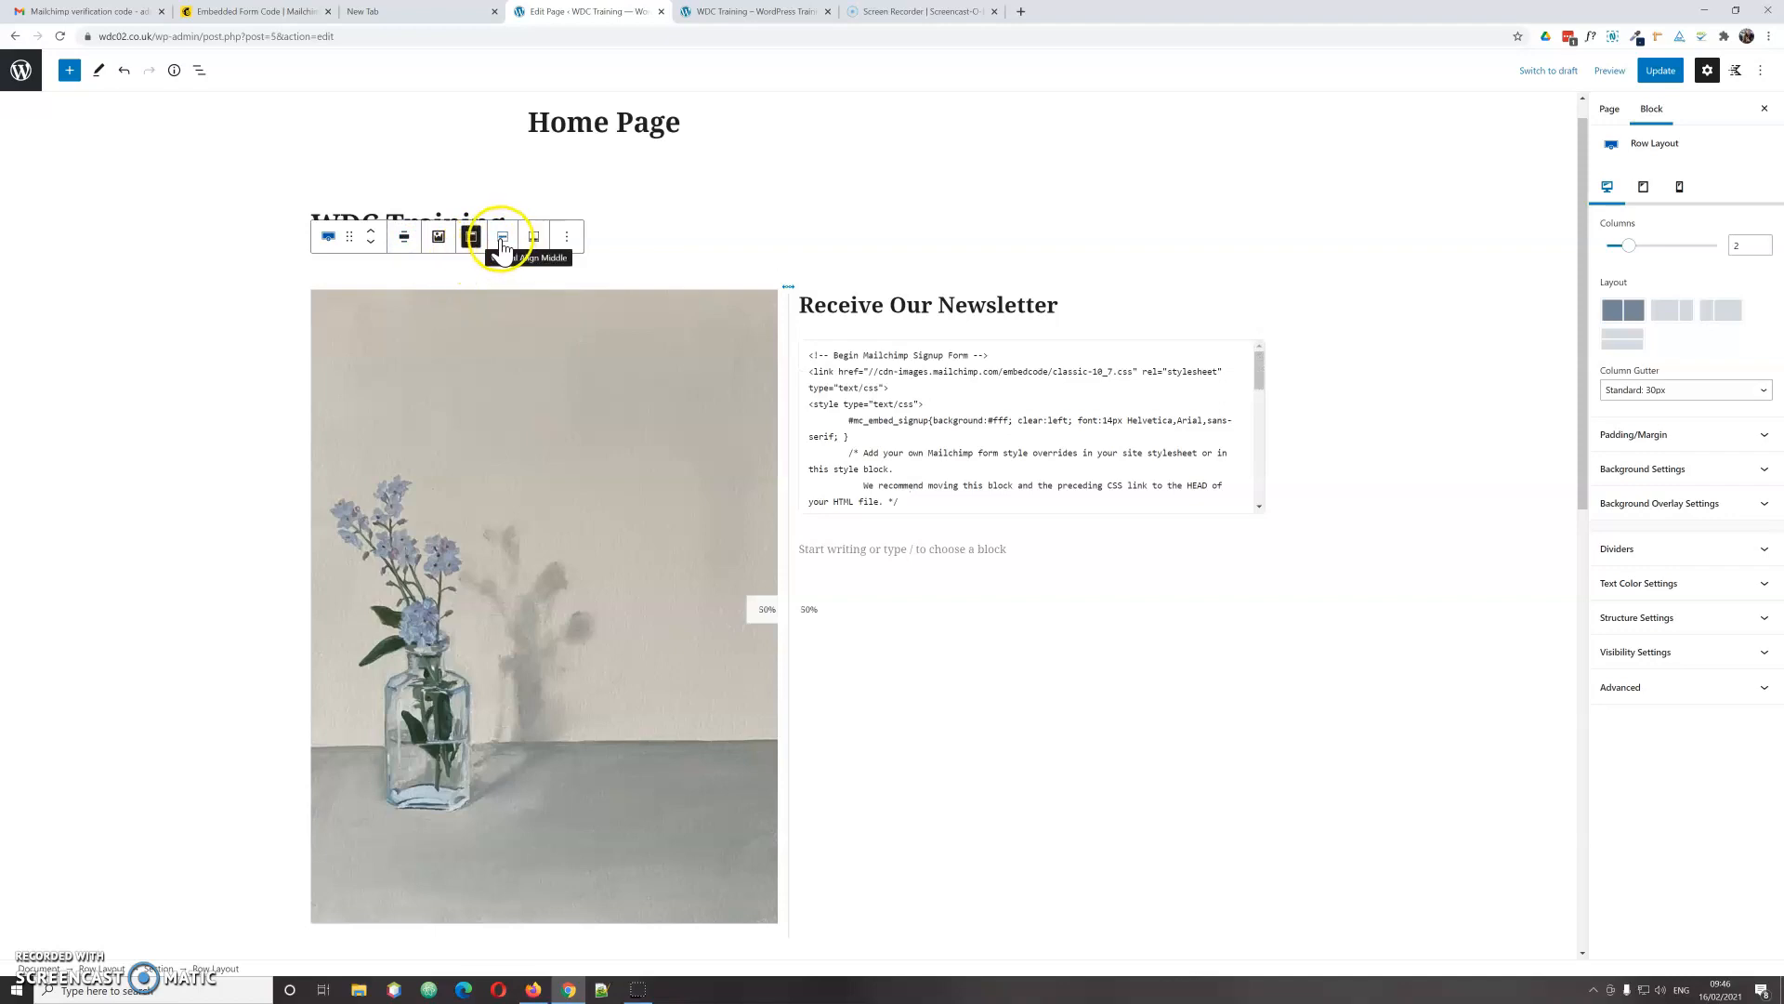
click(502, 240)
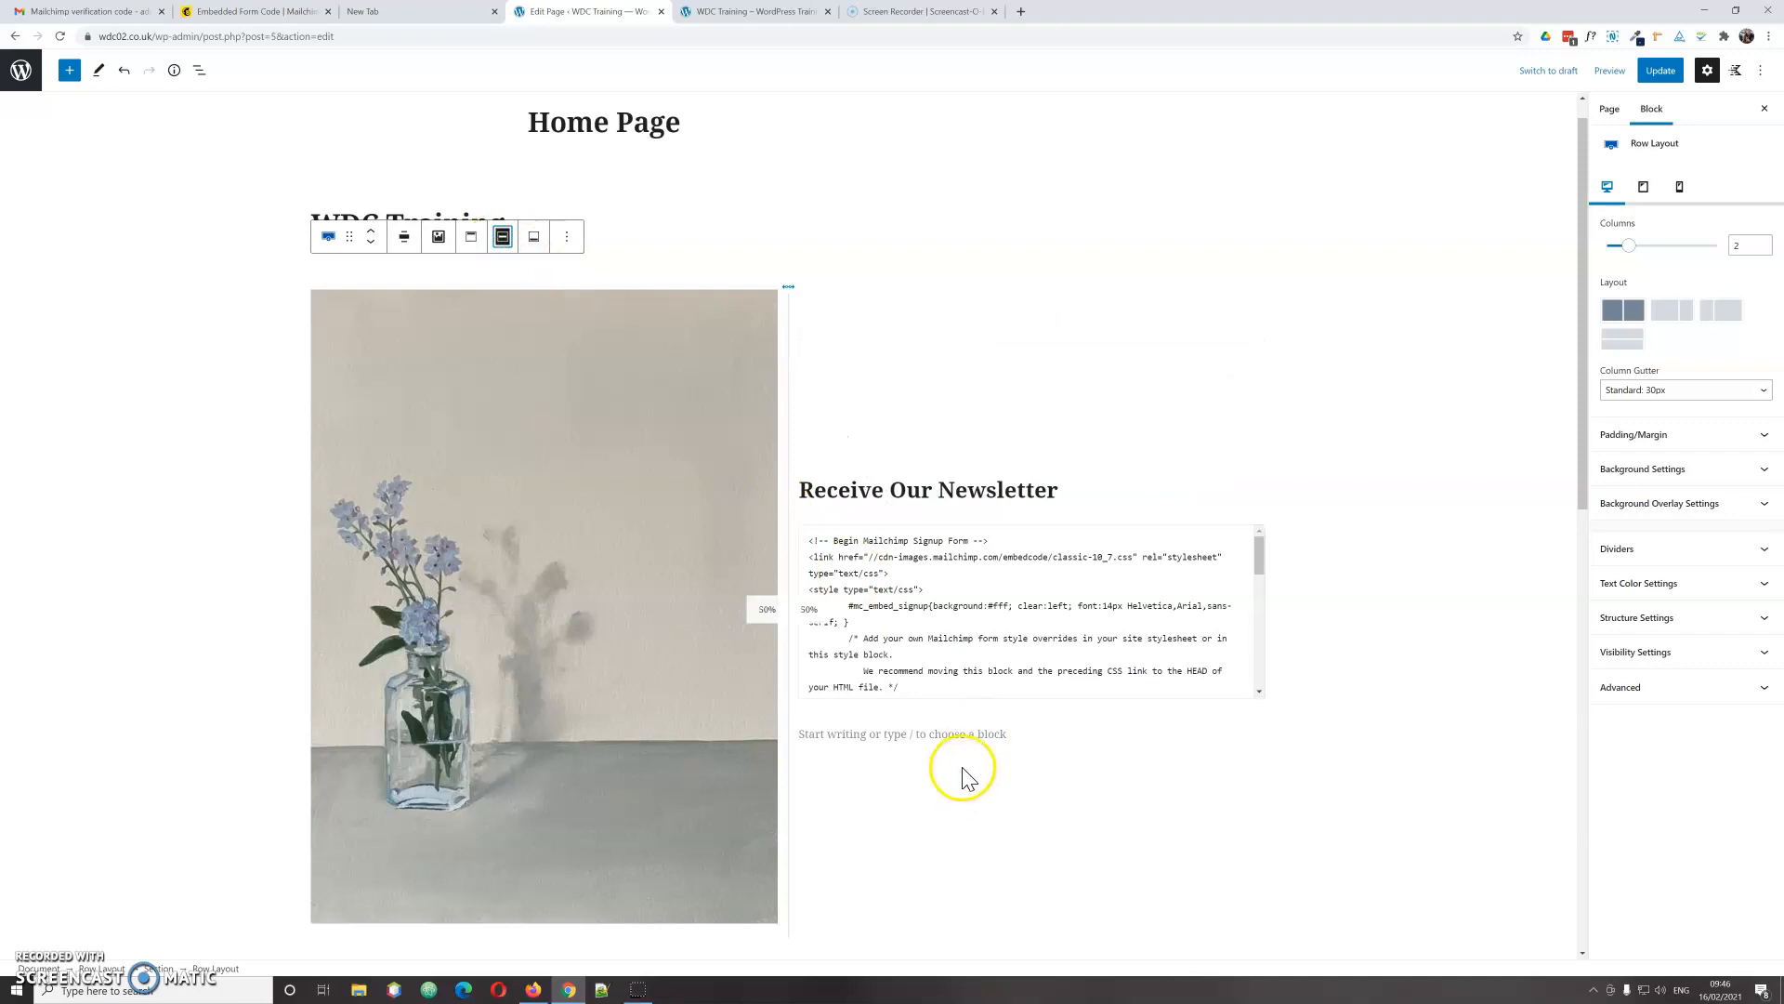
click(1652, 82)
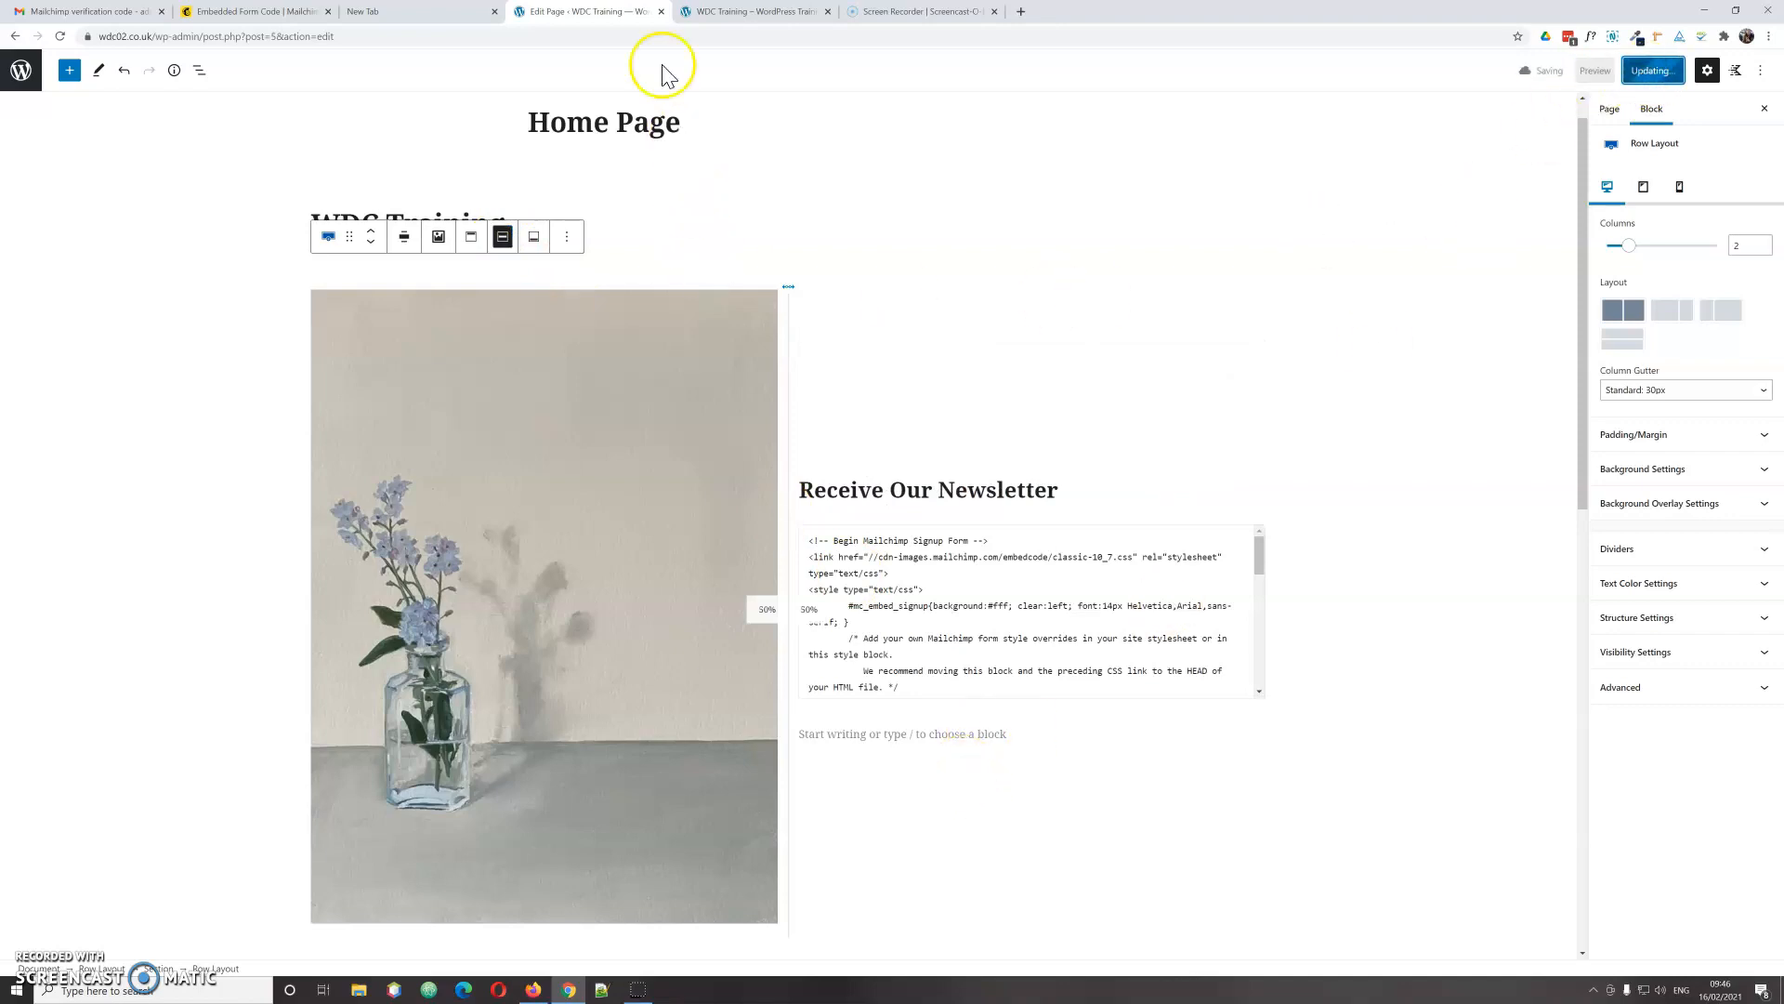
click(720, 12)
Step: Reload the live home page to see the vertically centred newsletter form
right_click(249, 385)
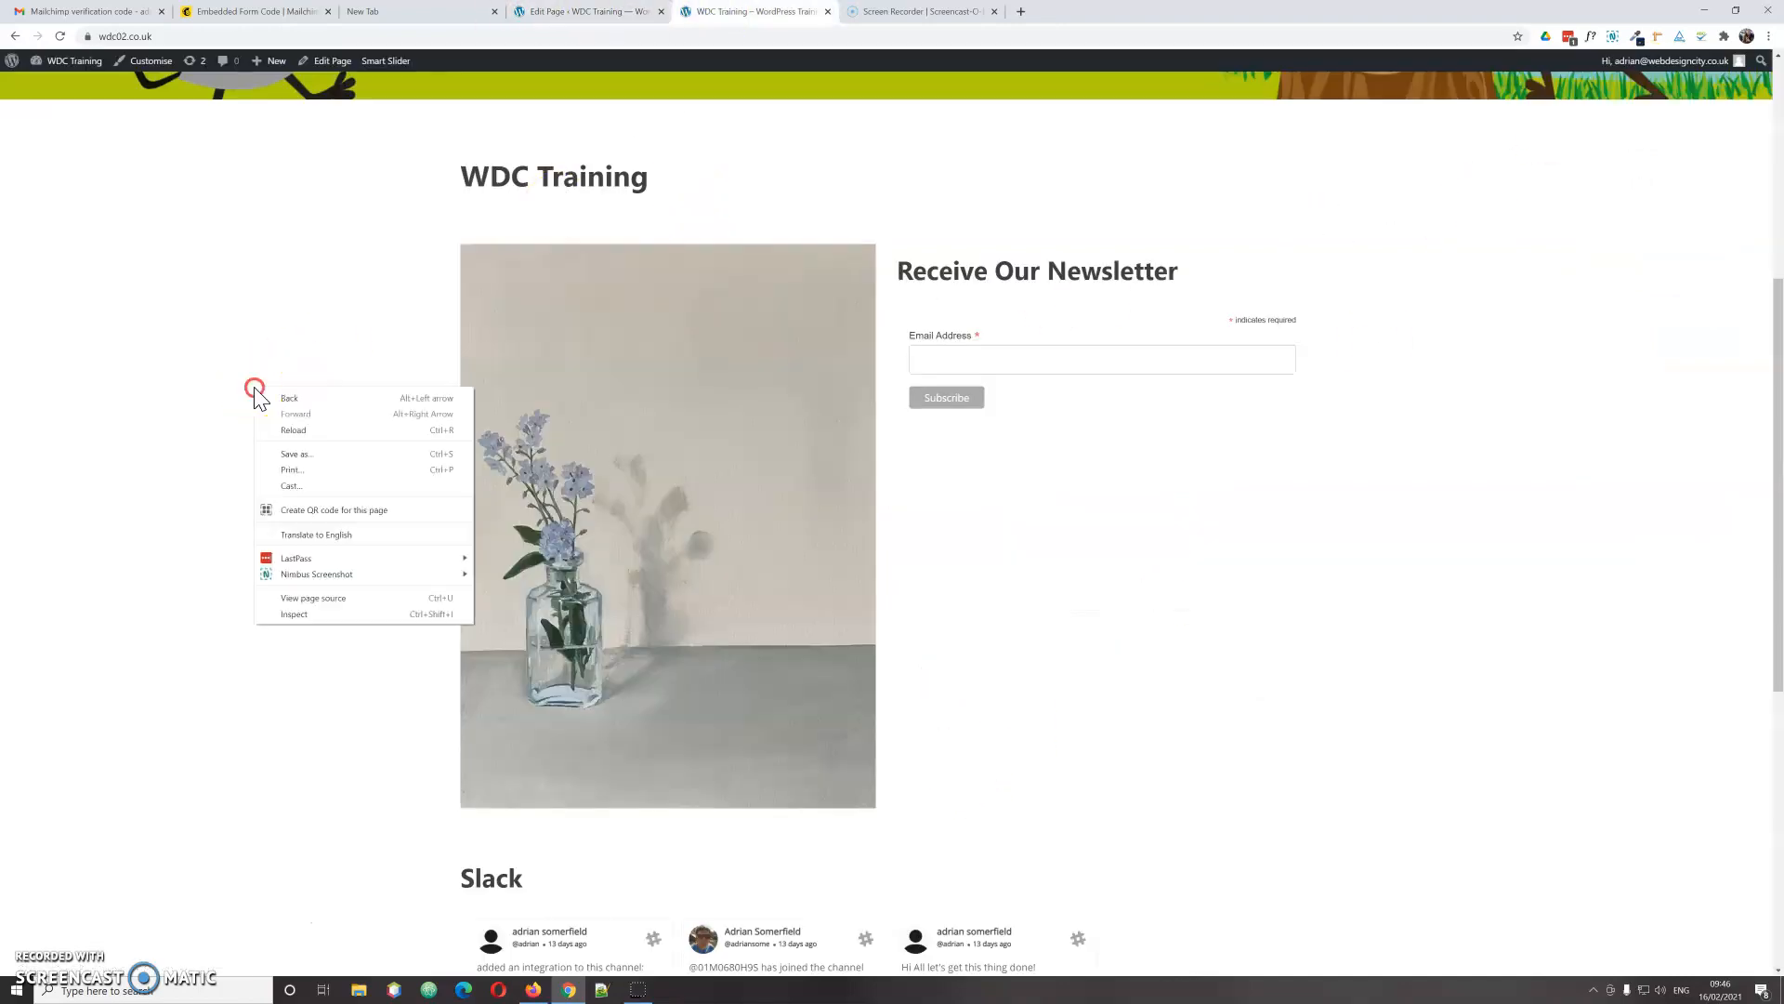
click(289, 428)
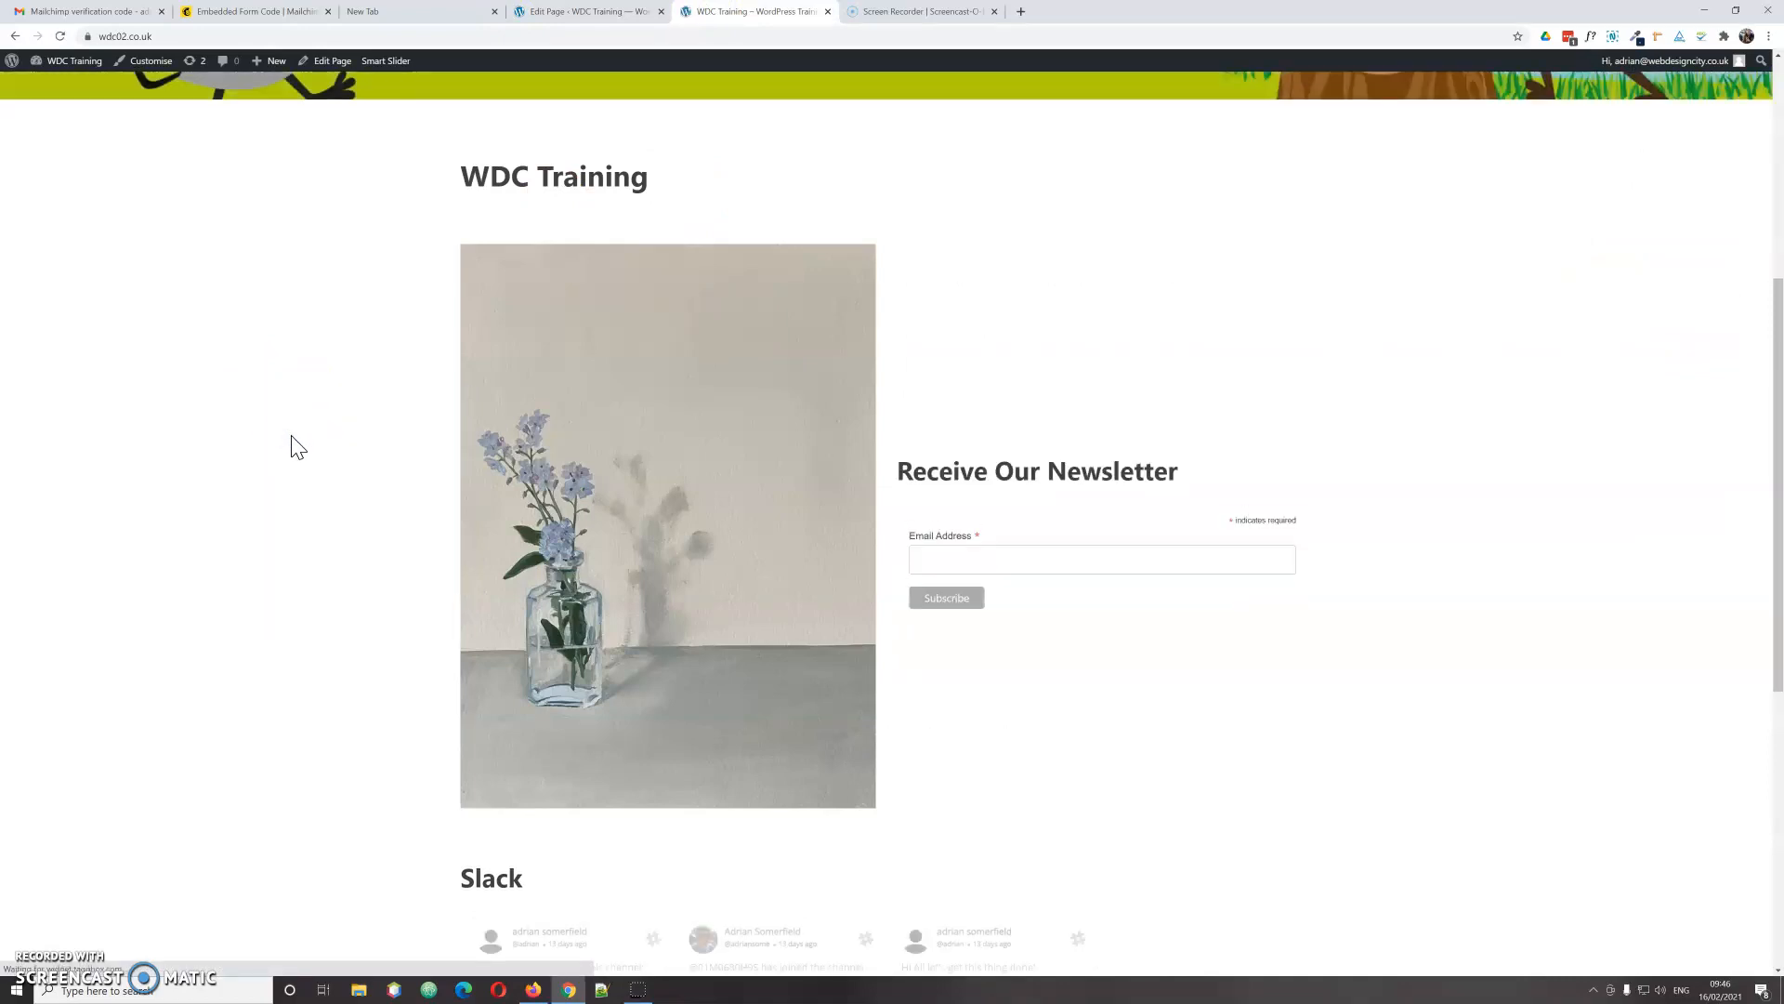
click(966, 420)
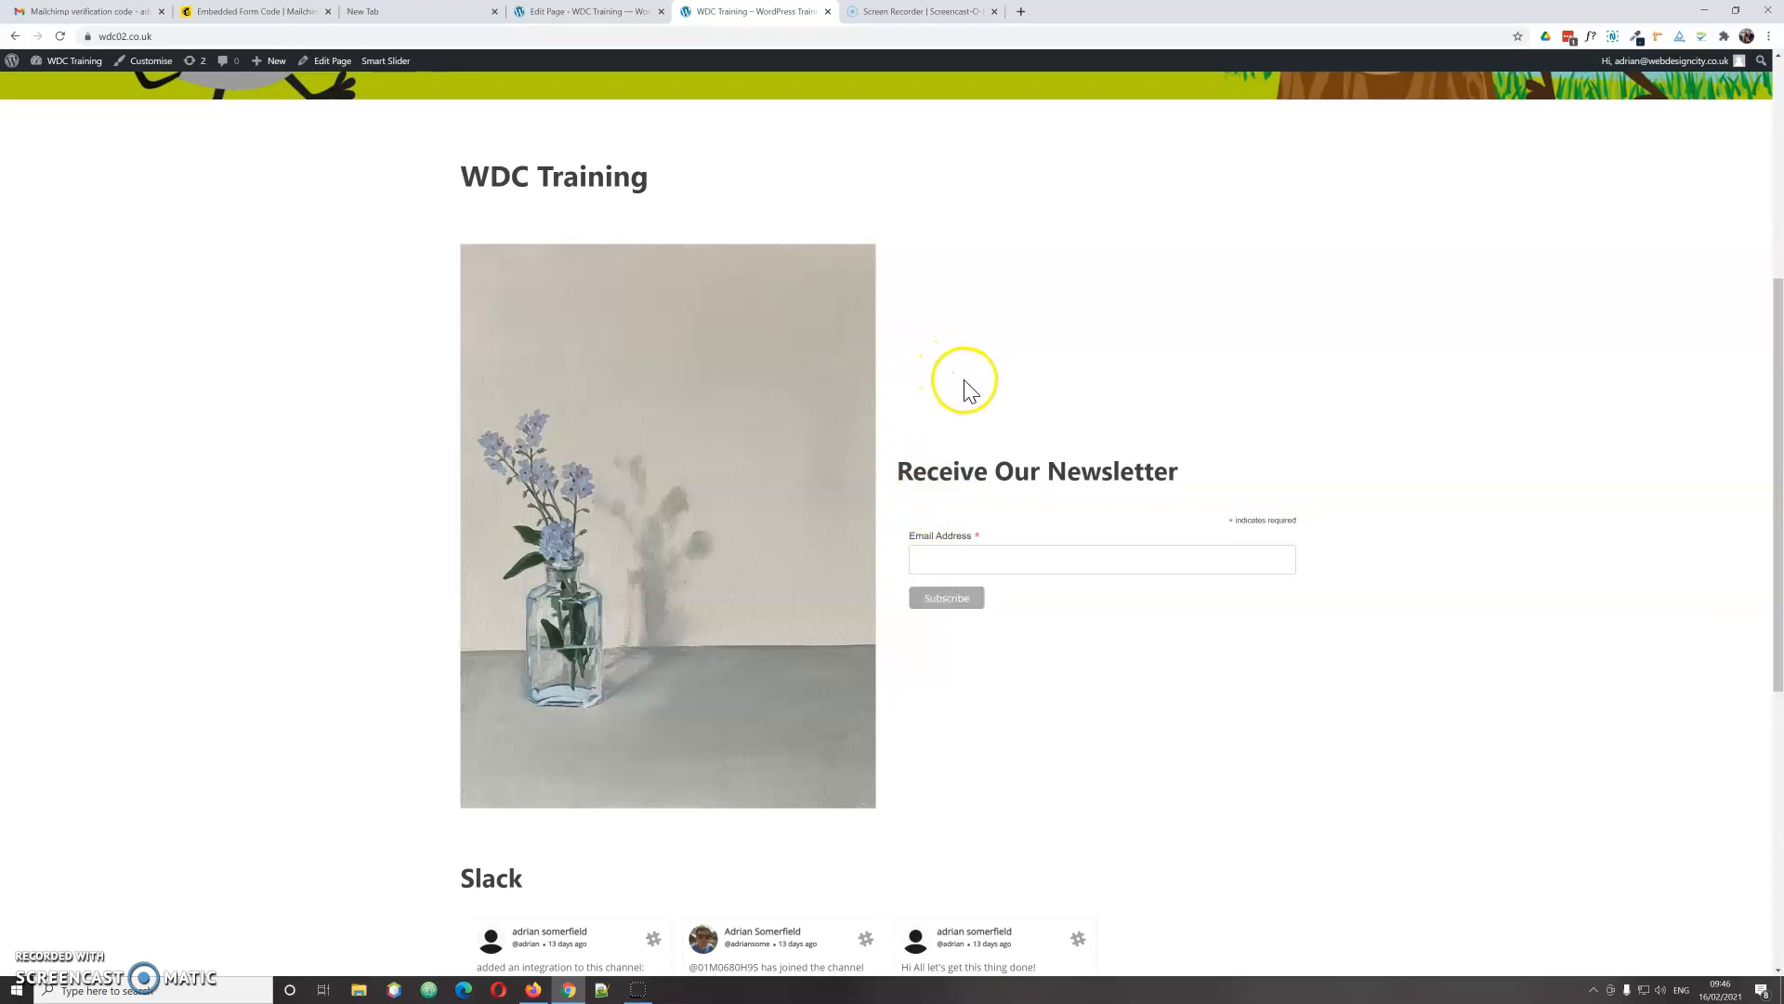
Step: Submit a test signup through the newsletter form using a saved email address
click(939, 563)
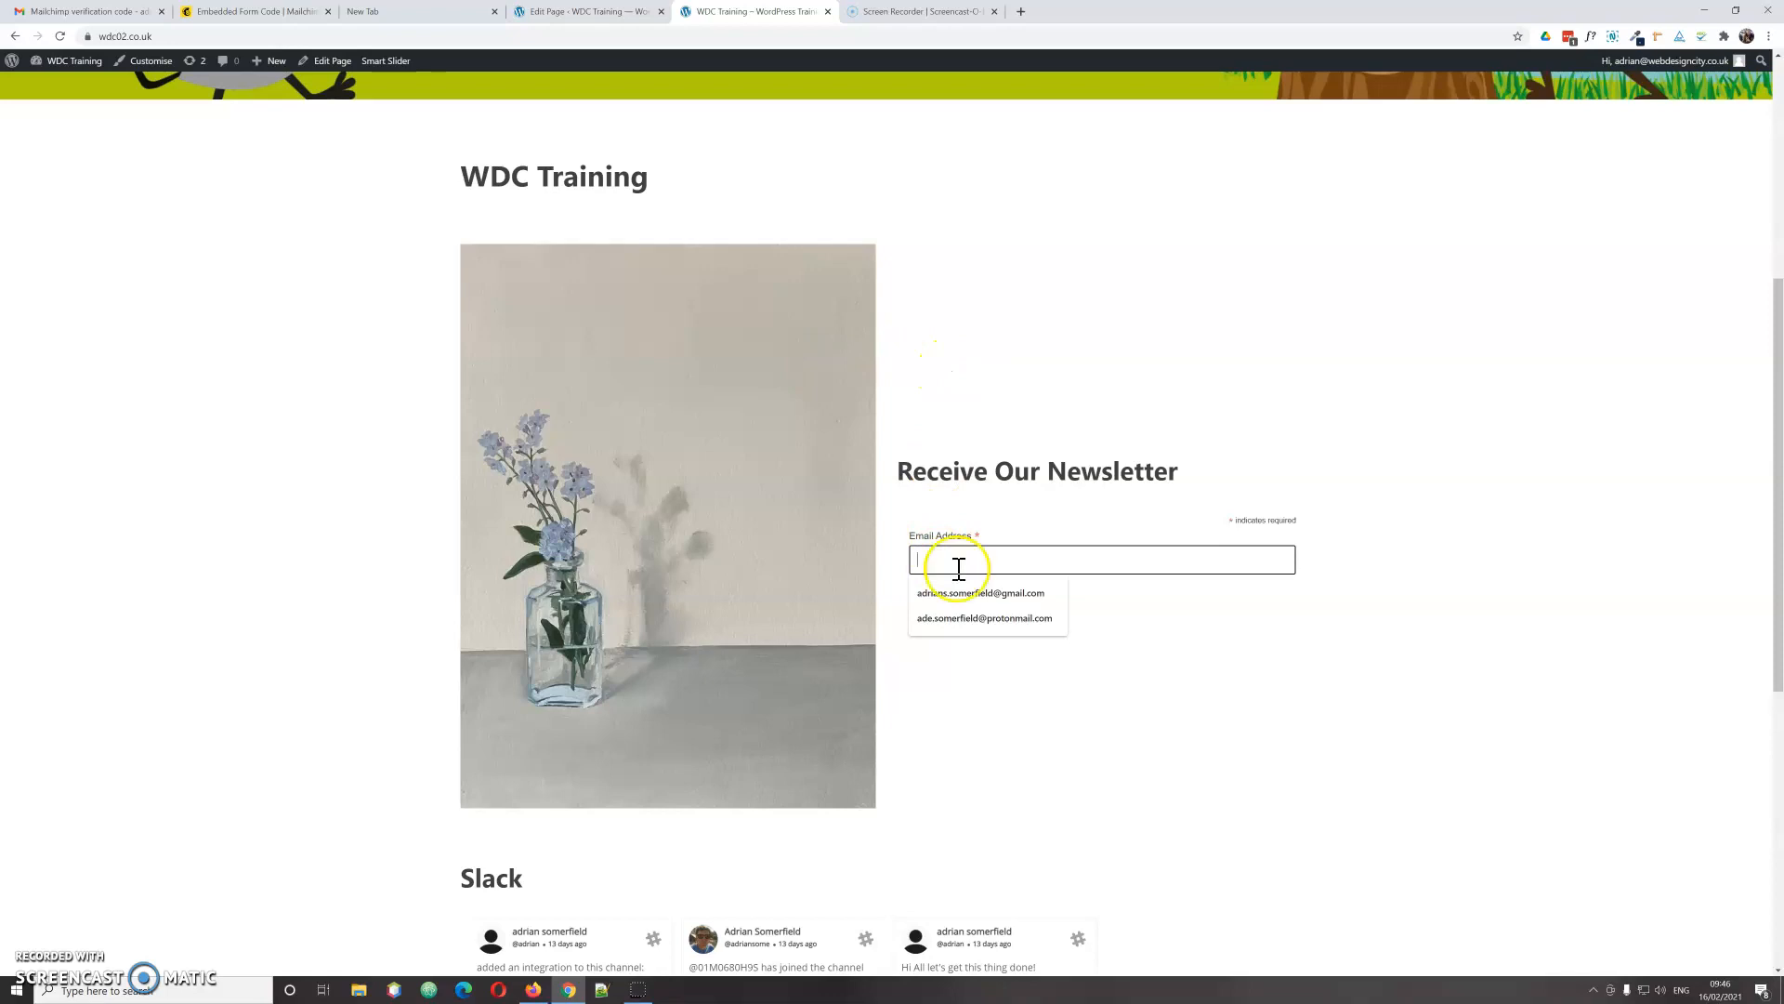
click(984, 594)
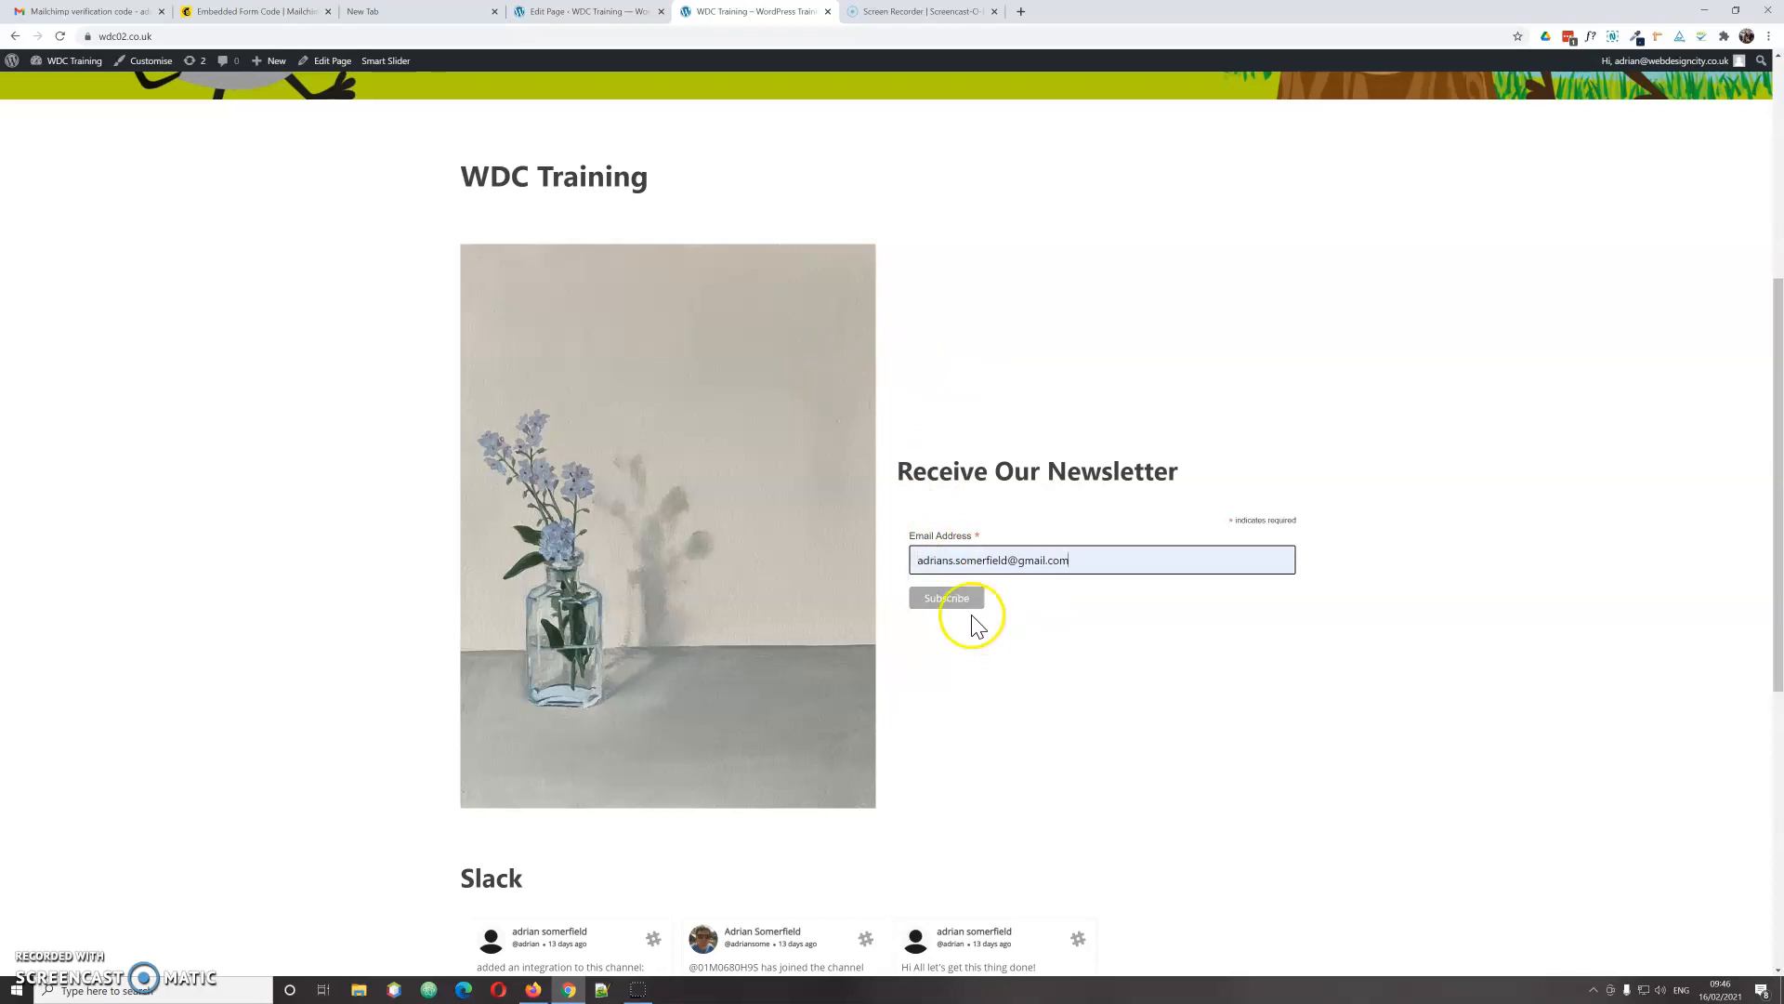
click(950, 600)
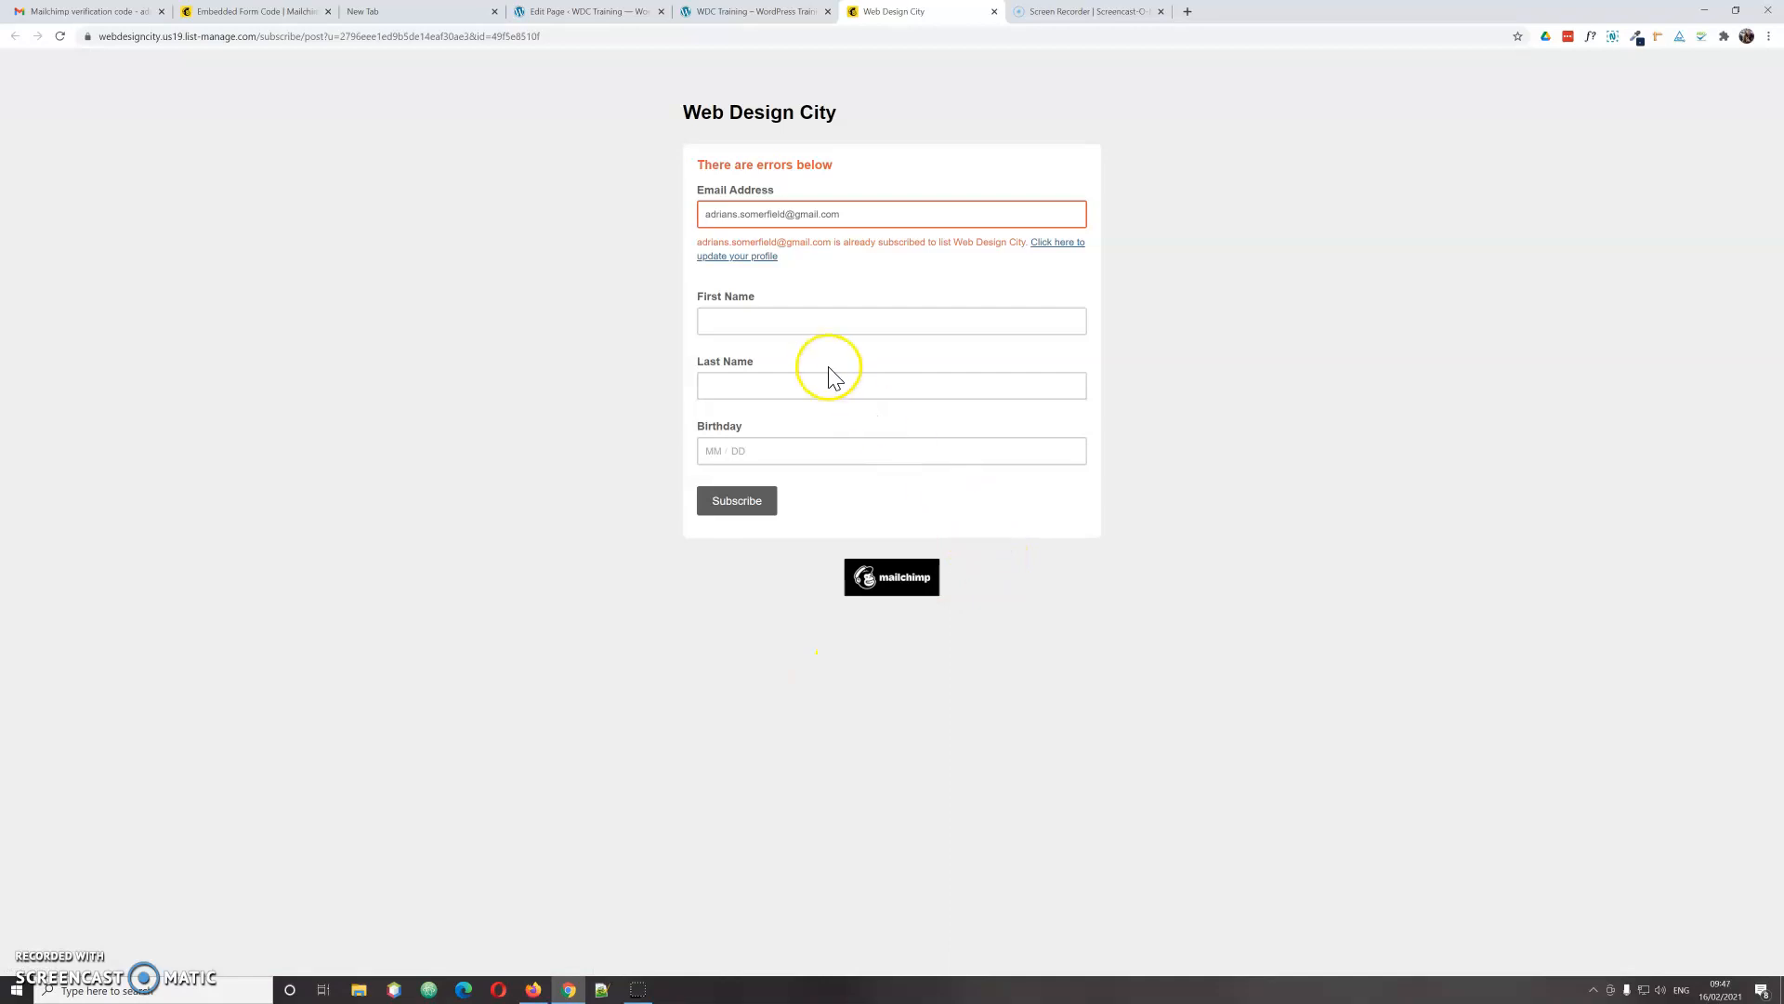
Step: Autofill the subscriber's first and last name, start the birthday, then close the signup page
click(796, 317)
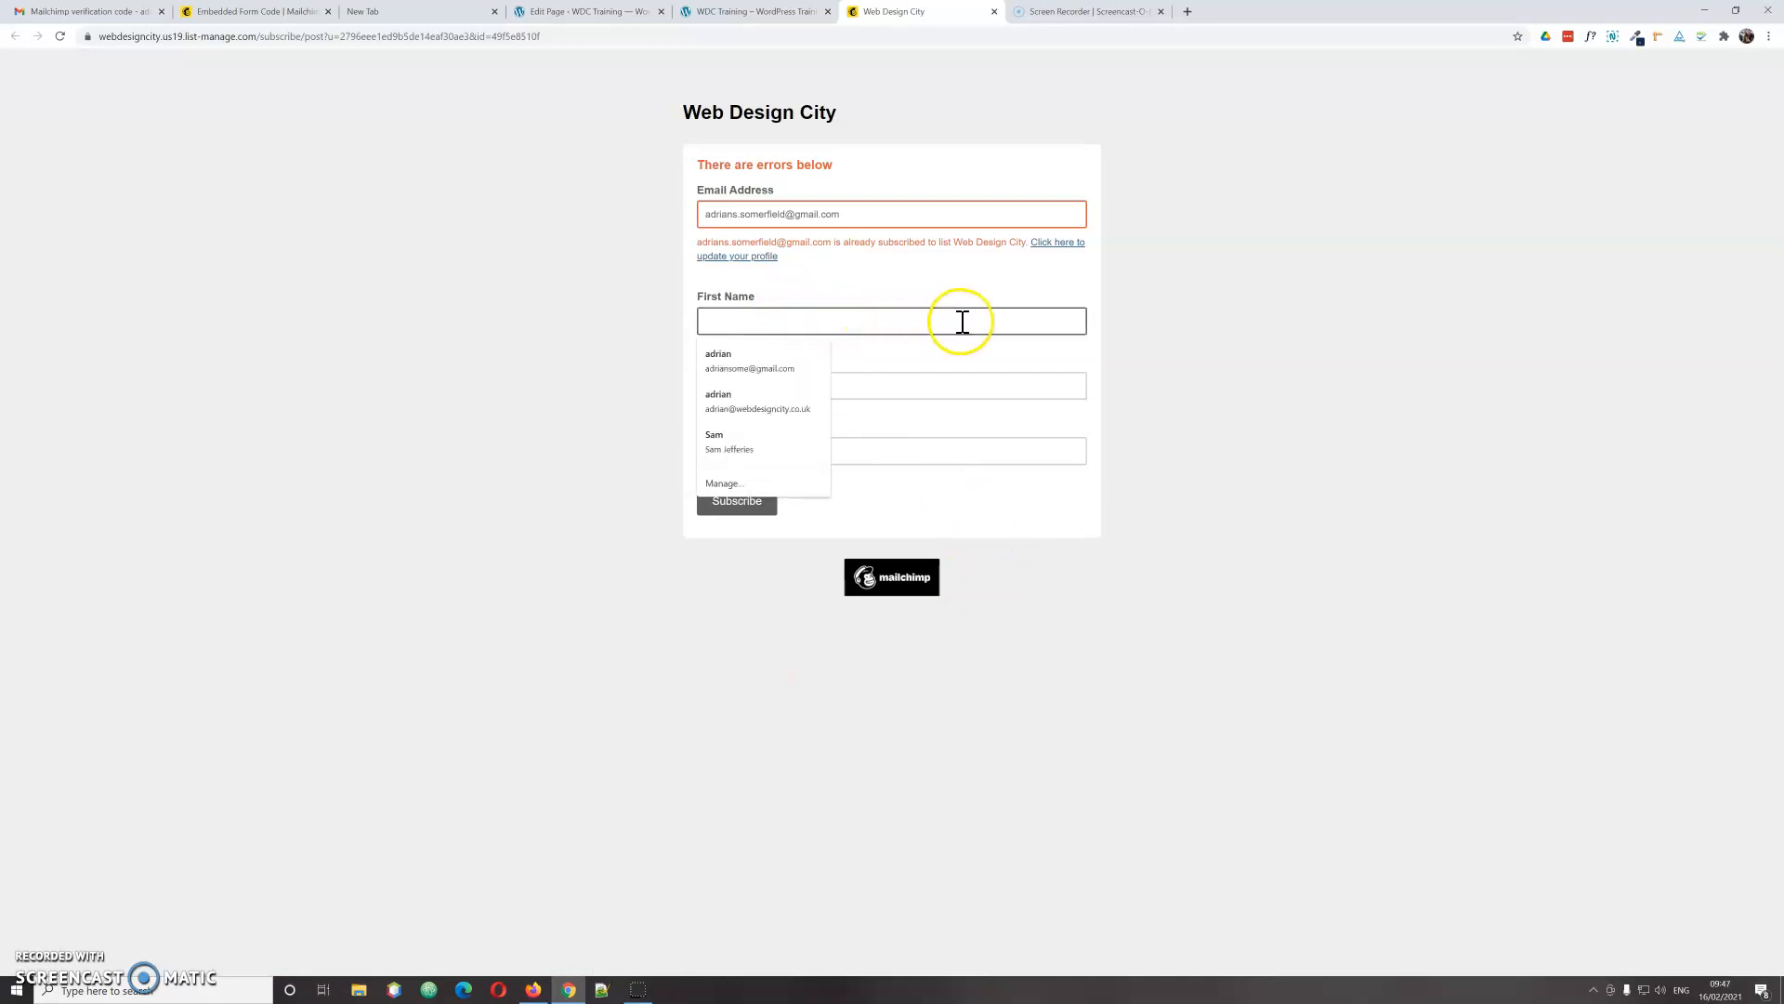
click(747, 370)
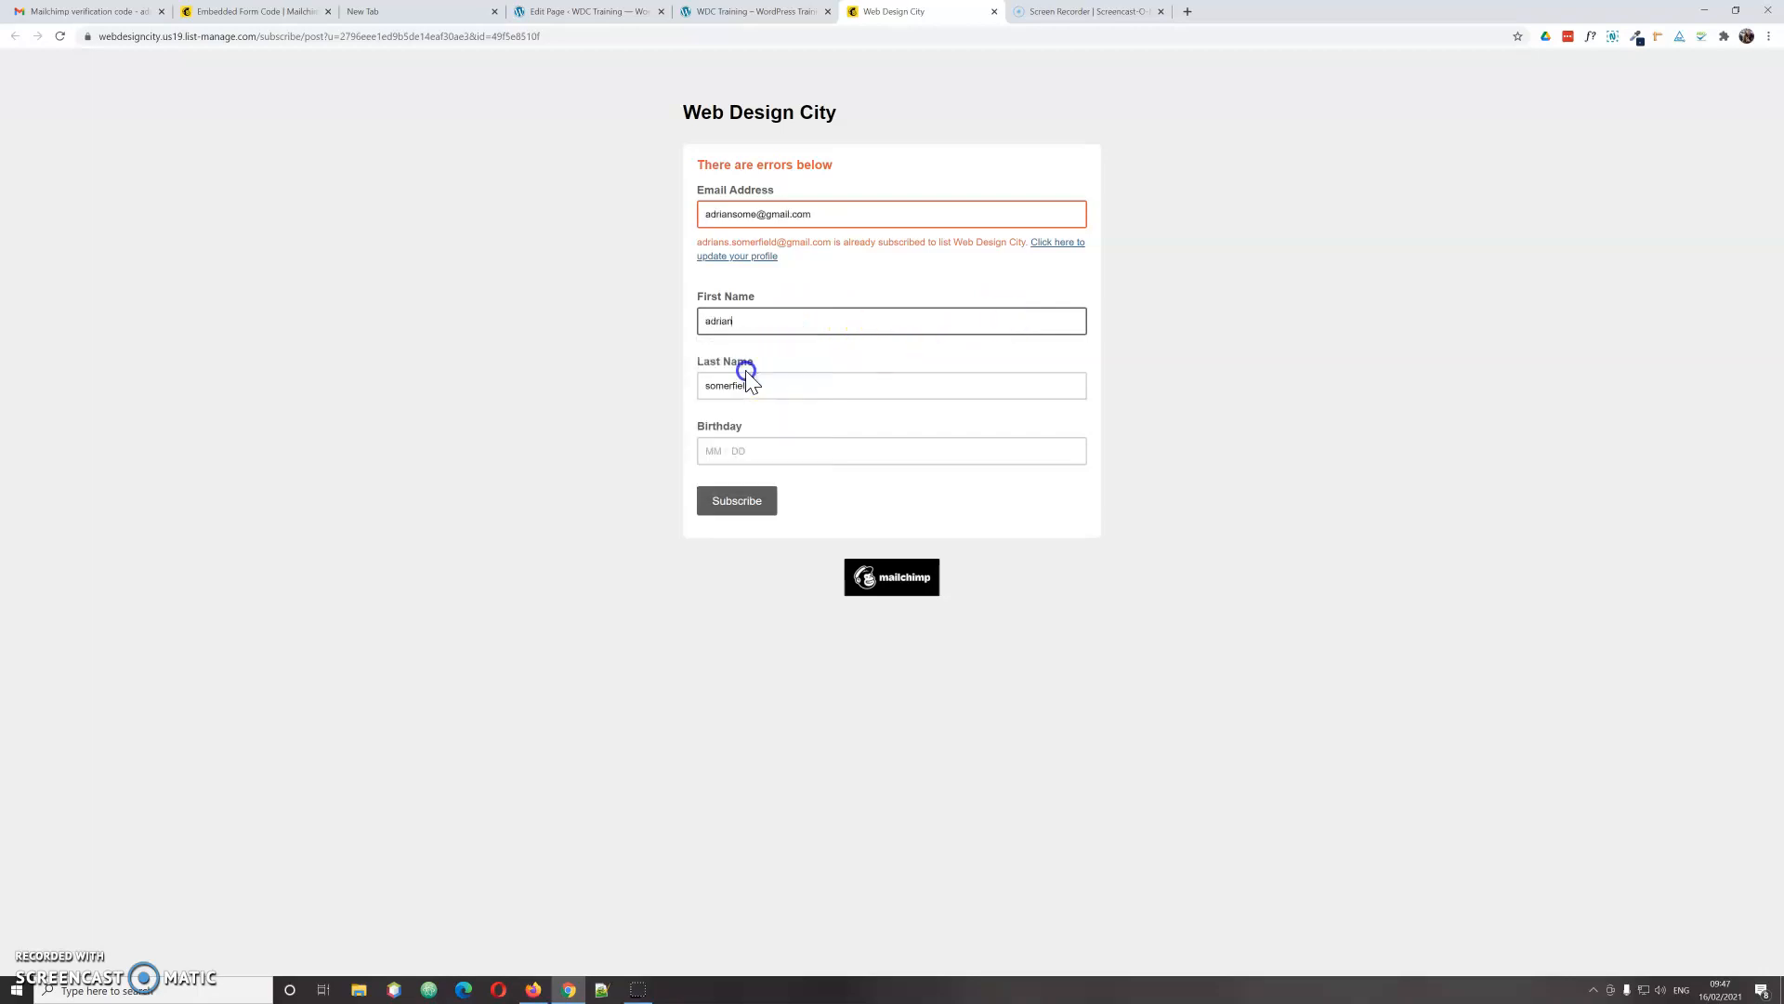
click(749, 452)
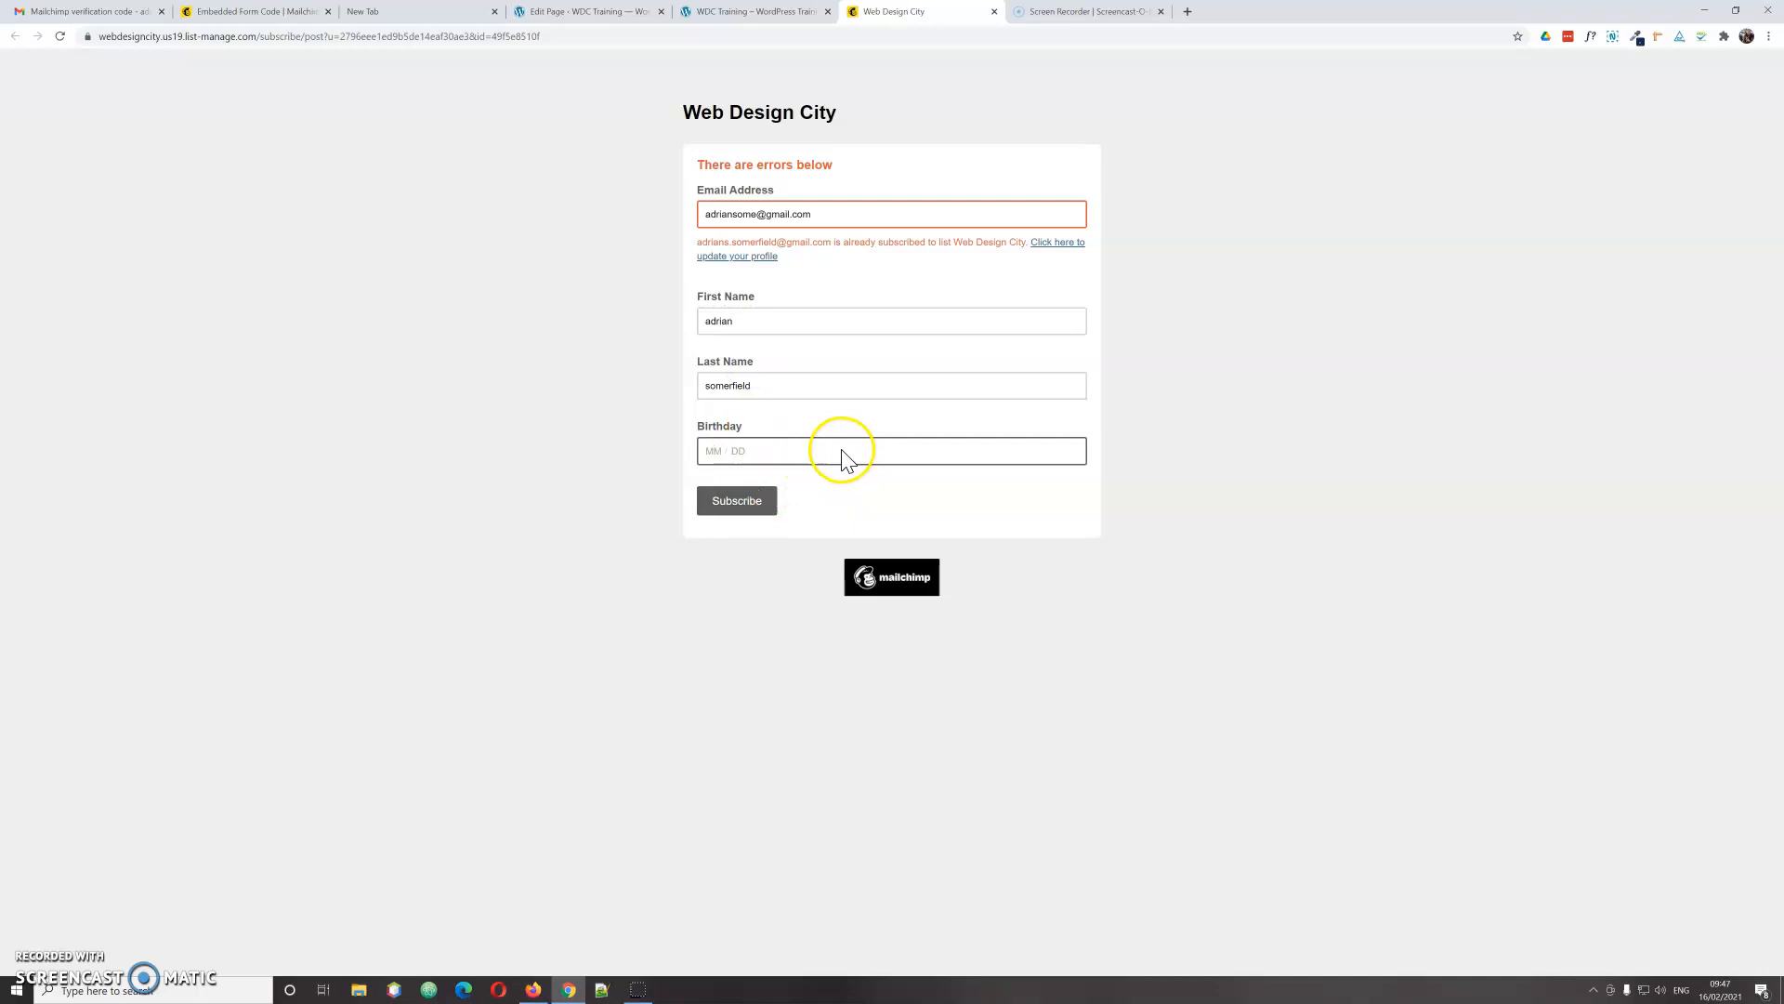
text(27)
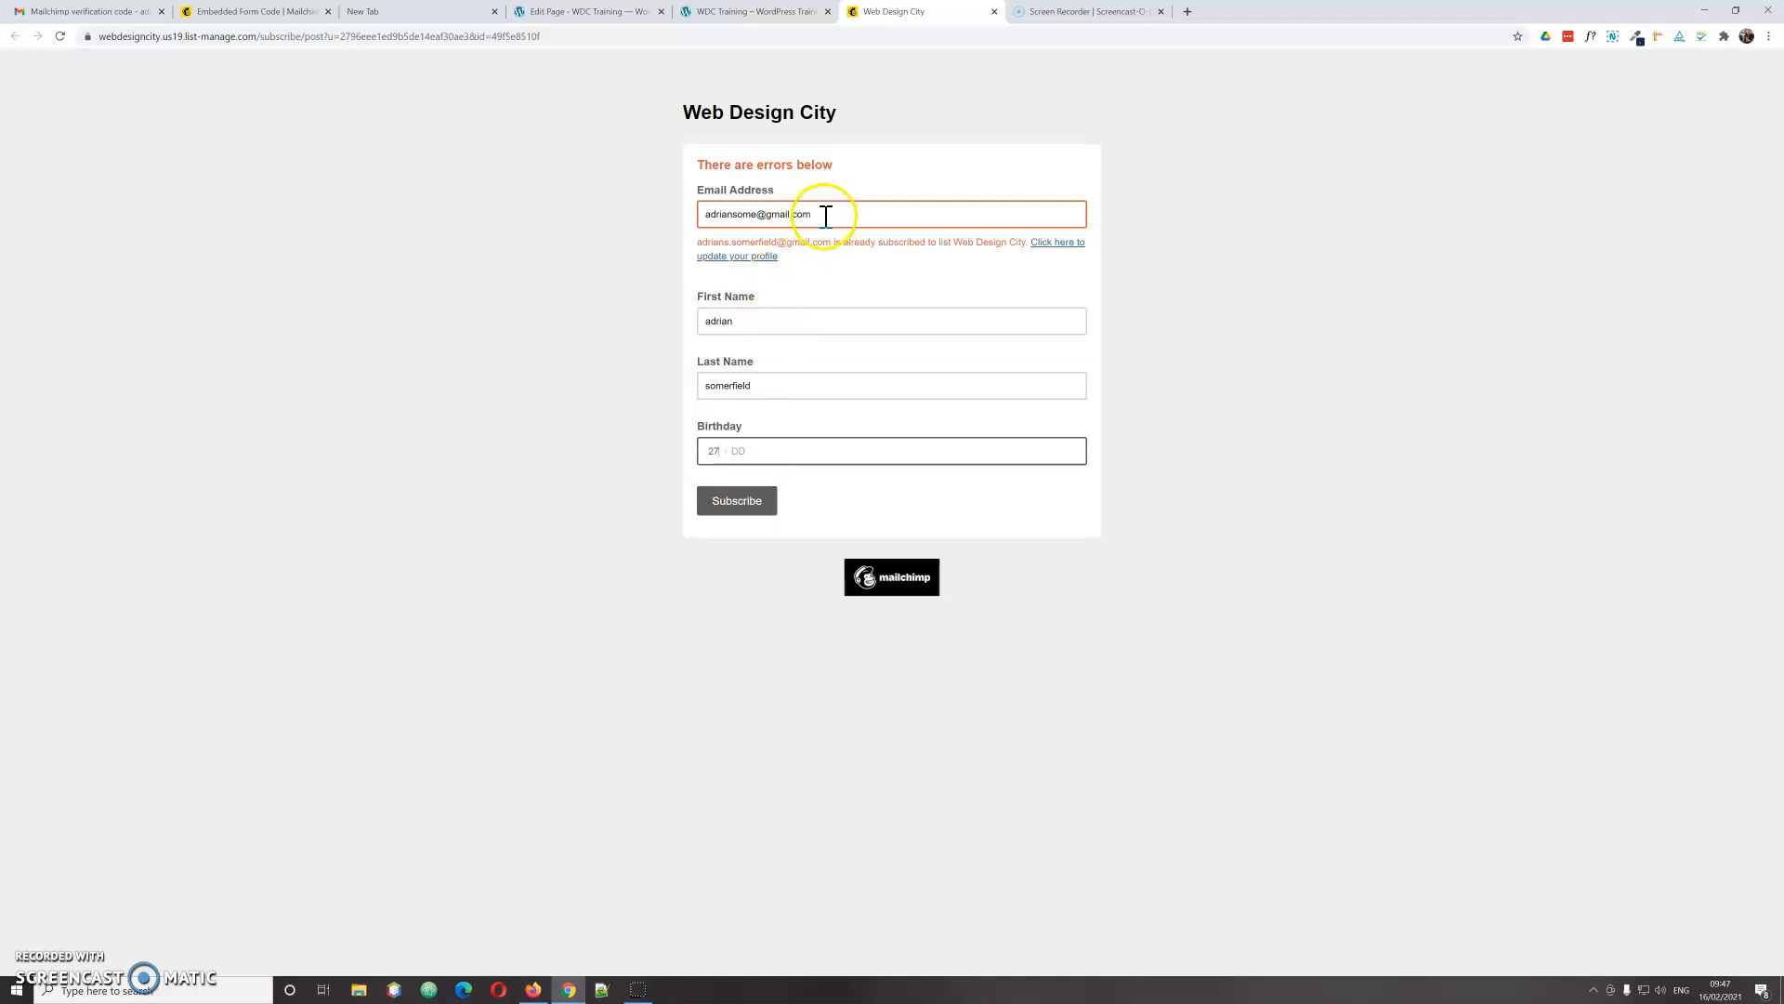
click(994, 12)
Step: Replace the email with a different saved address and resubmit the newsletter form
drag(1092, 558, 955, 574)
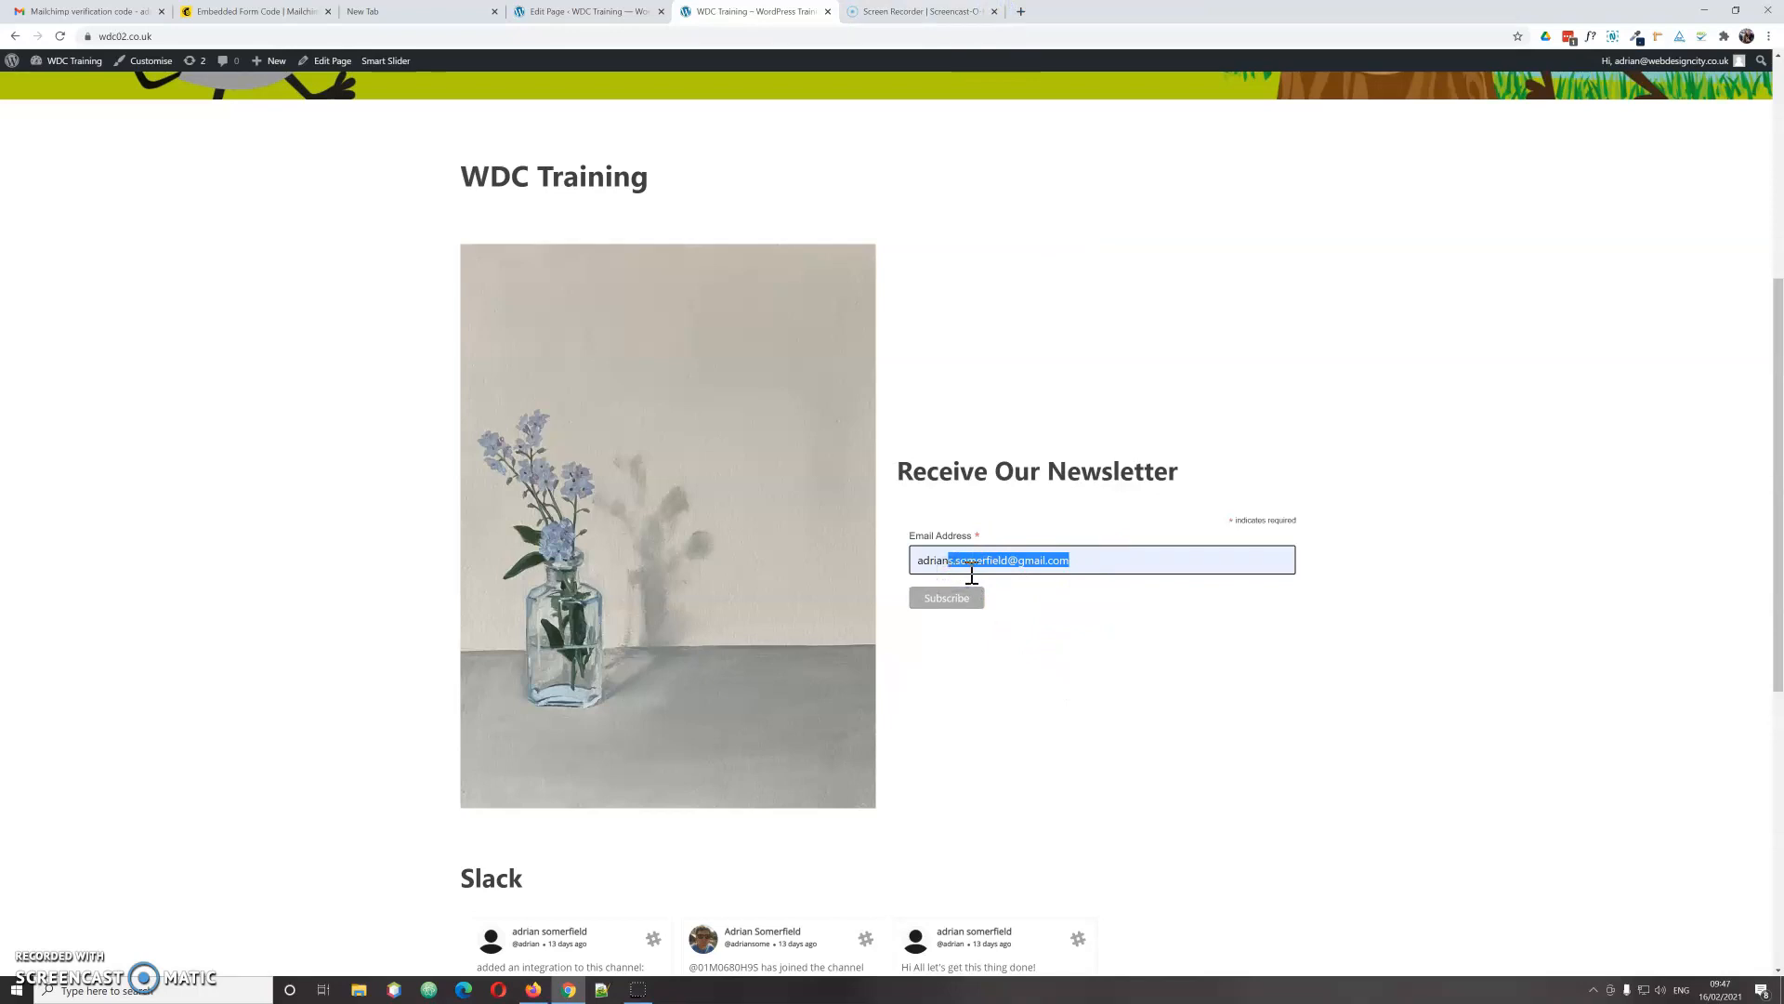
text(@)
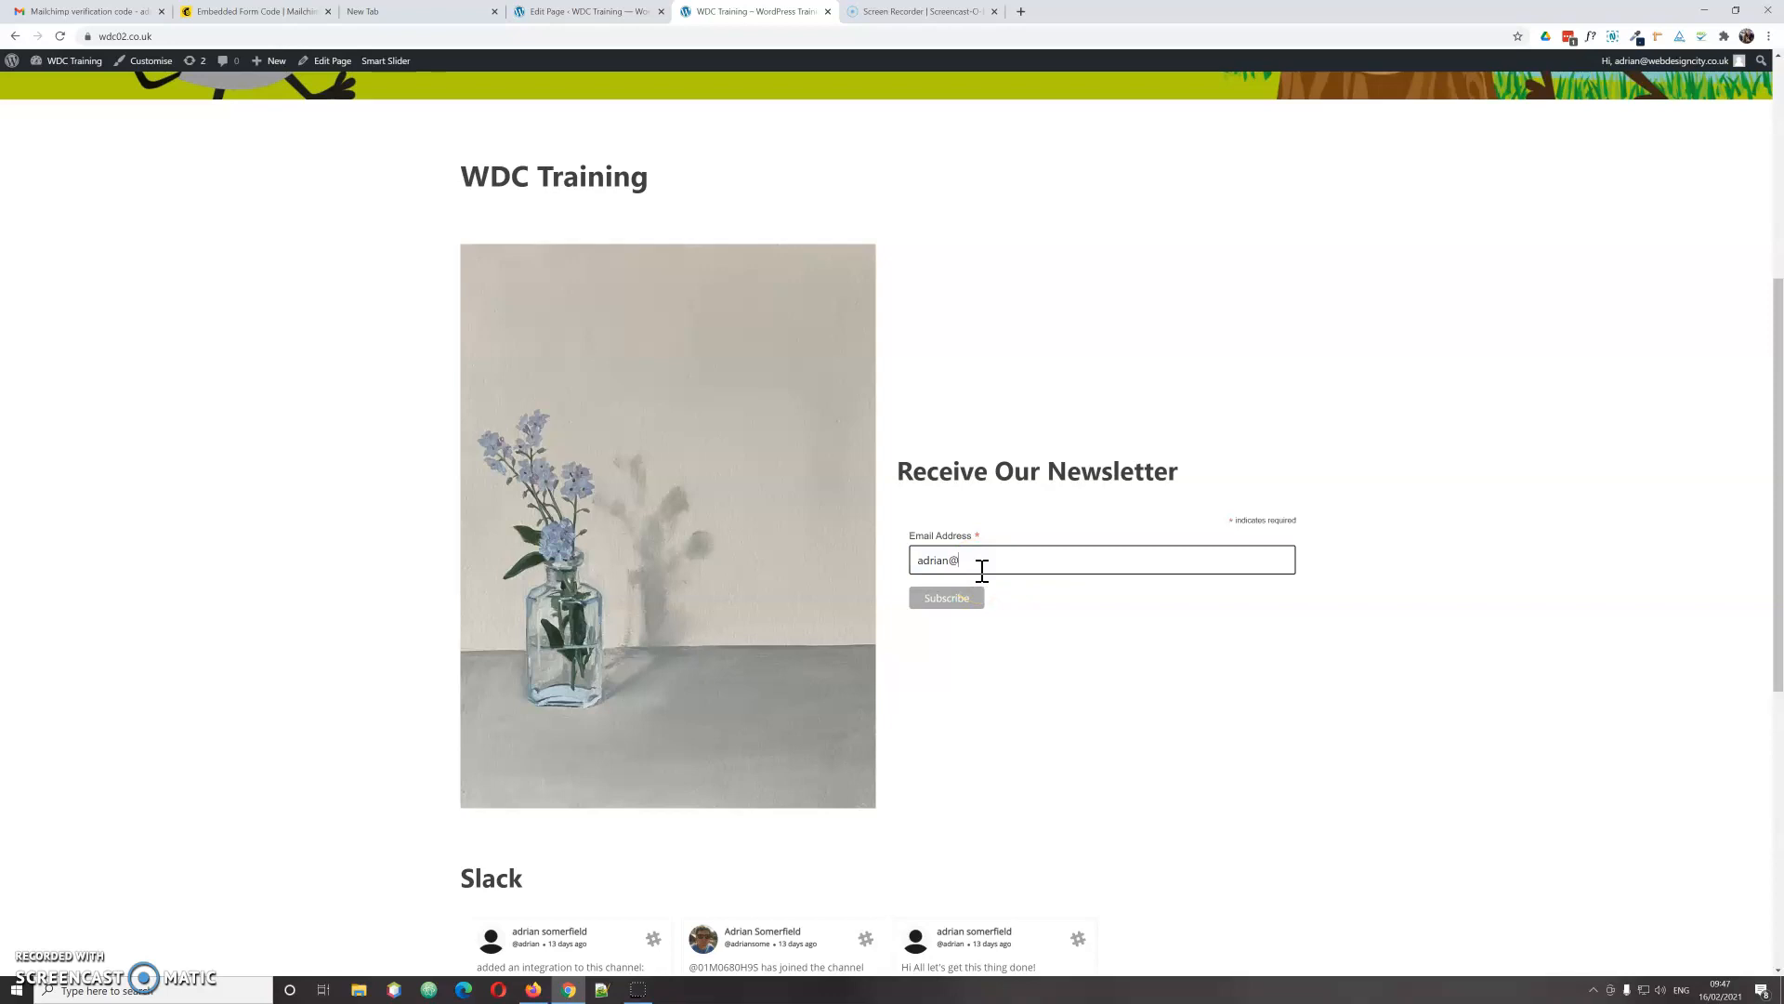
key(BackSpace)
key(BackSpace)
key(BackSpace)
key(BackSpace)
key(BackSpace)
key(BackSpace)
key(BackSpace)
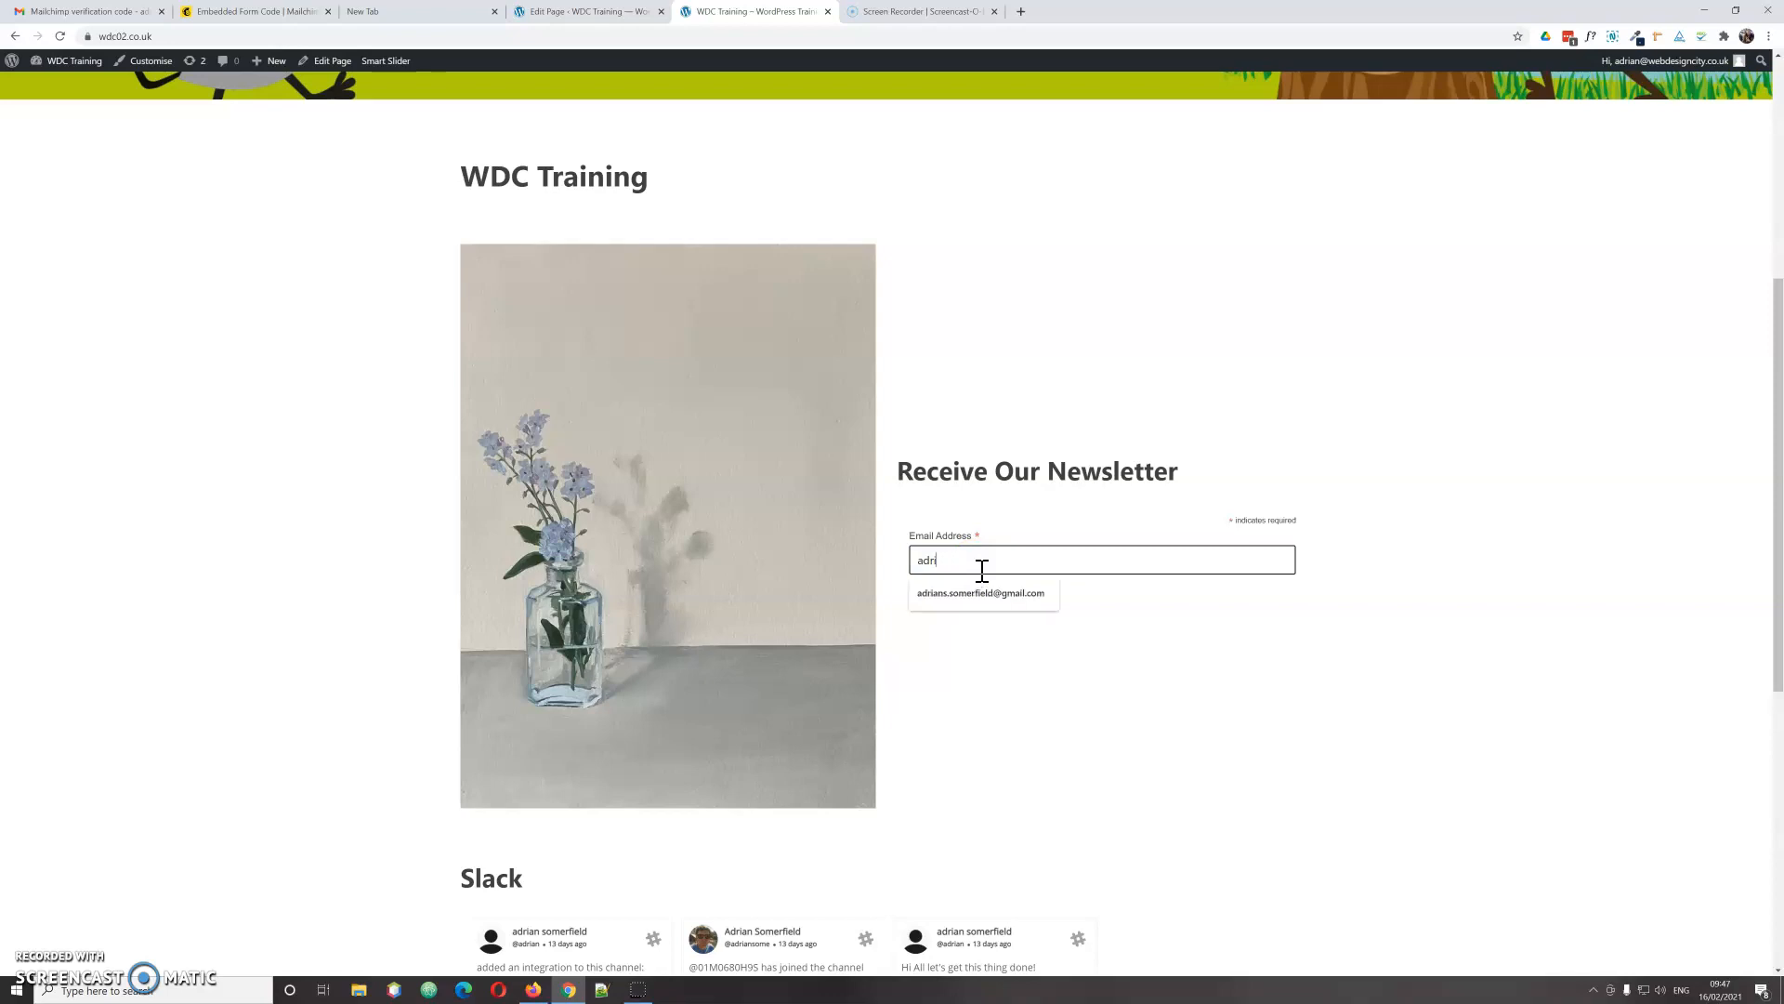
text(ade)
click(983, 593)
click(952, 599)
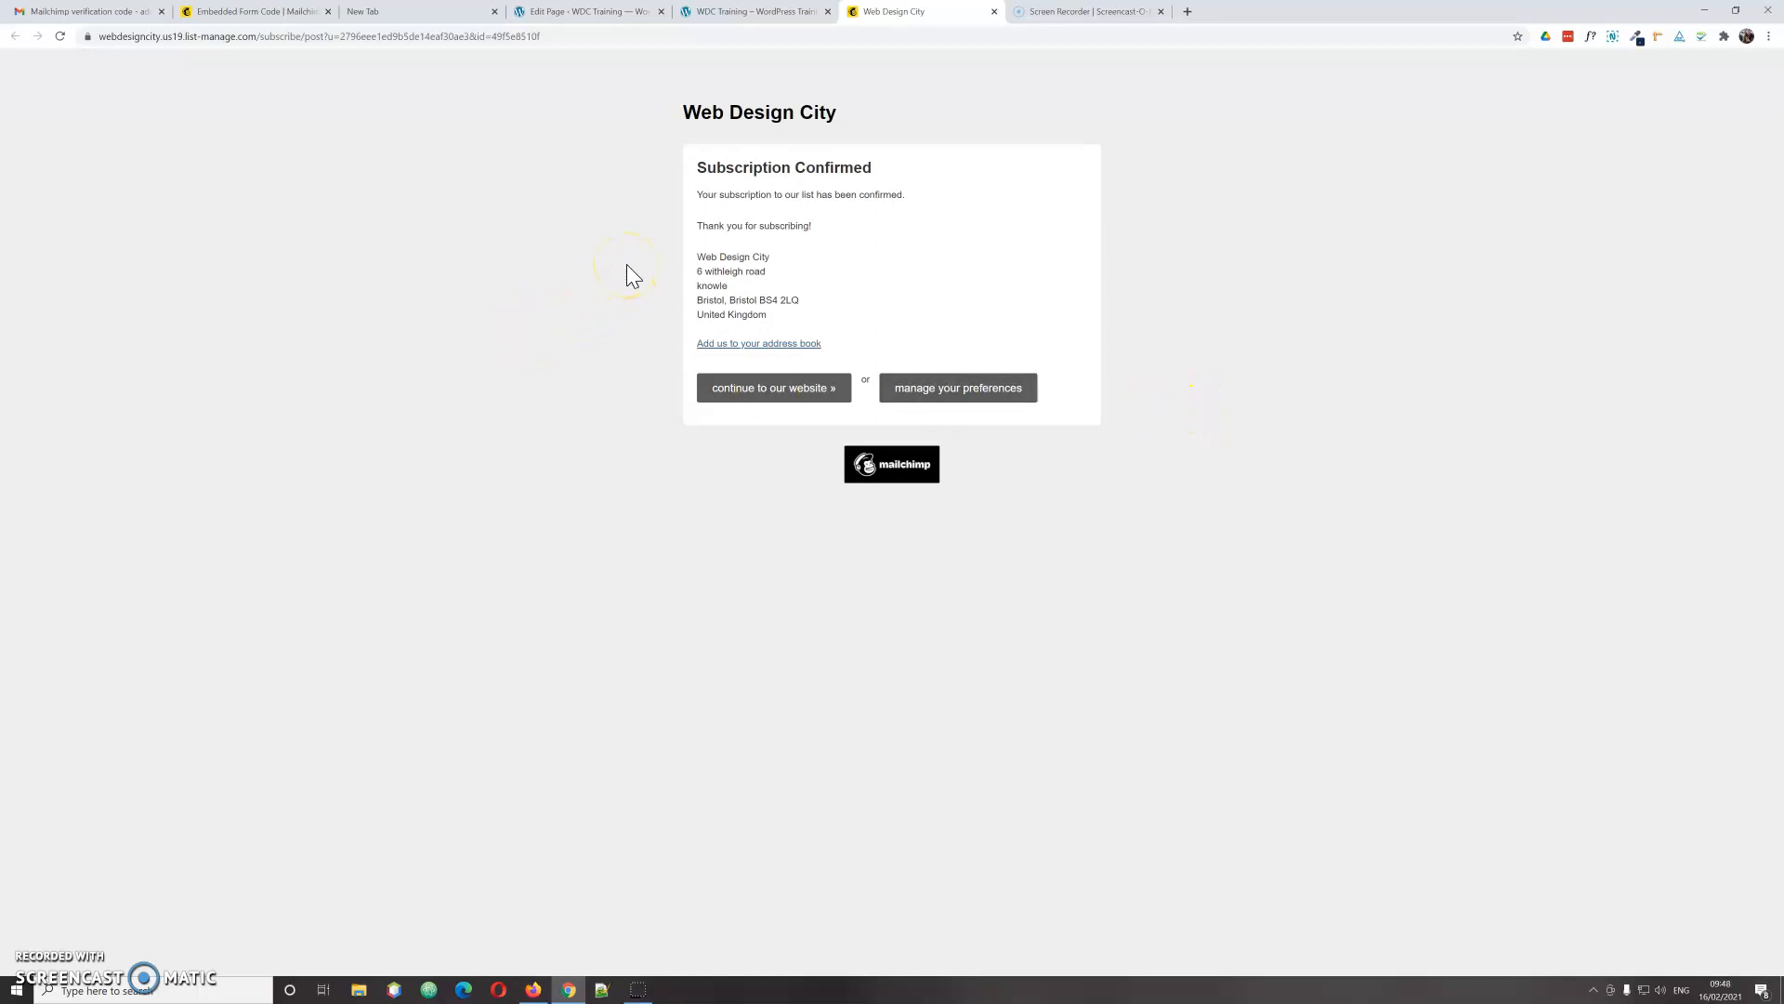
click(1196, 186)
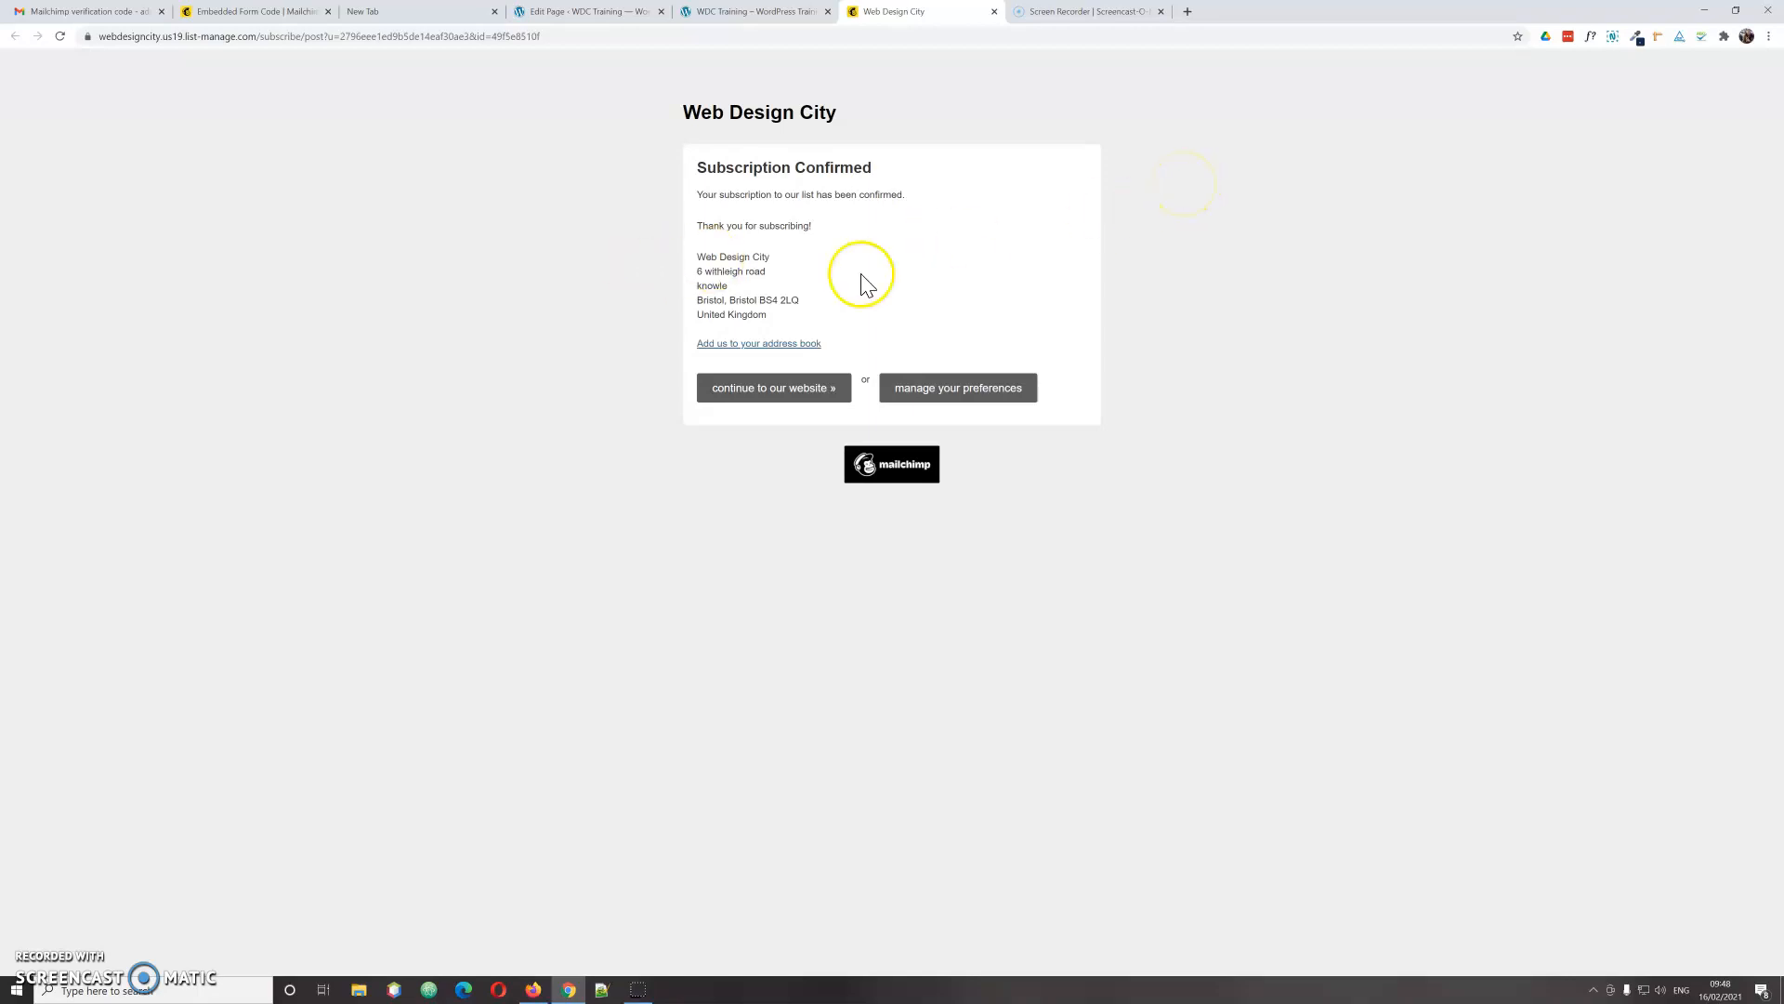